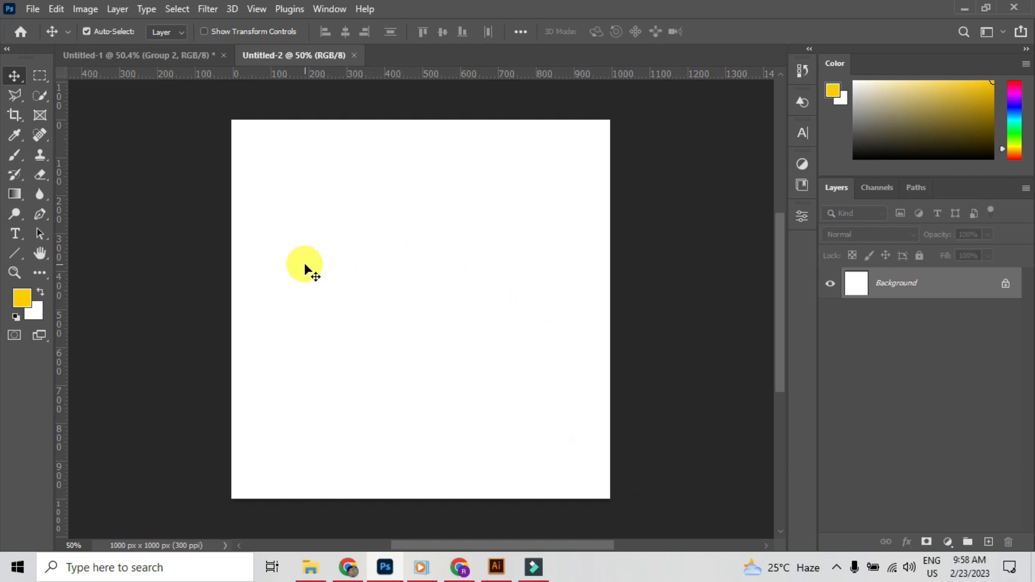
Draw a solid yellow rectangle on a new layer and extend it across the full canvas width in the lower half.
{"action": "left_click", "coordinate": [988, 542]}
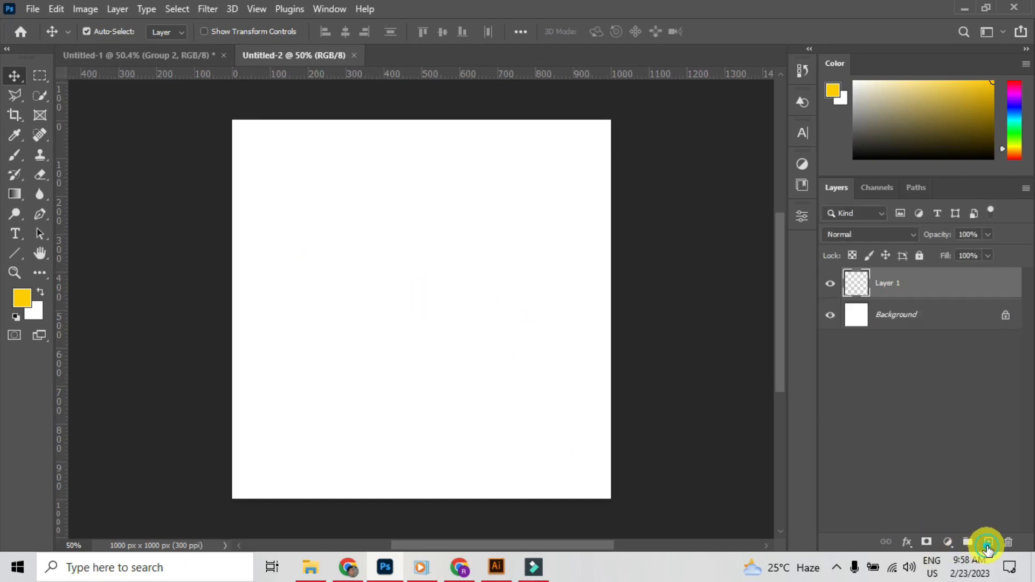
{"action": "right_click", "coordinate": [15, 252]}
{"action": "left_click", "coordinate": [80, 253]}
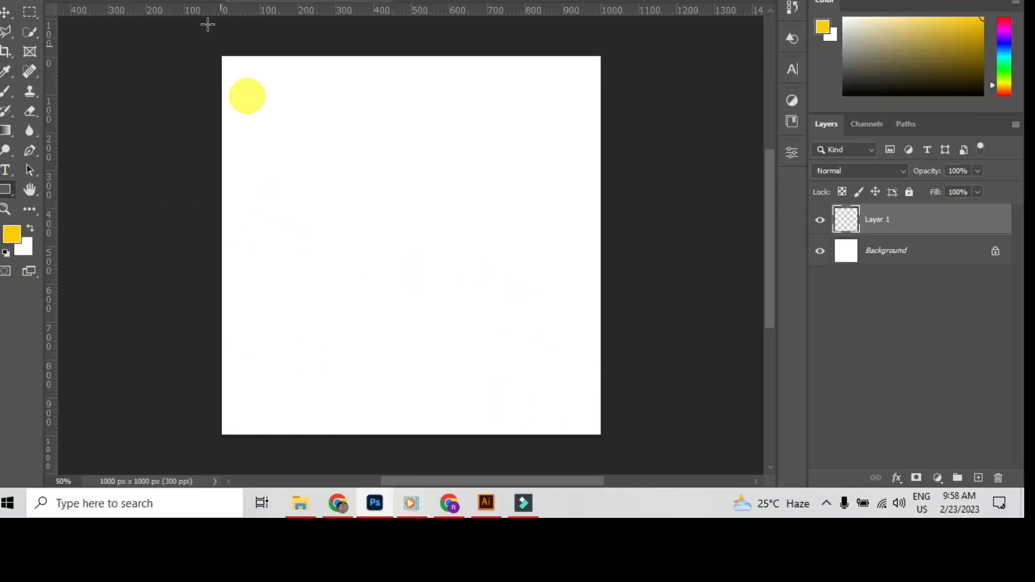
{"action": "left_click", "coordinate": [197, 0]}
{"action": "left_click", "coordinate": [126, 4]}
{"action": "left_click", "coordinate": [145, 0]}
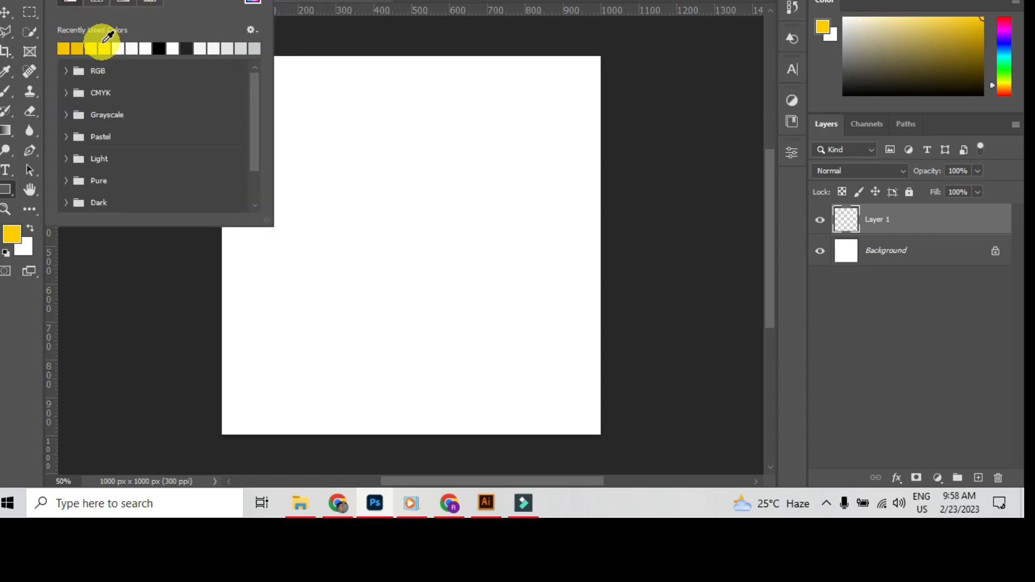
{"action": "left_click", "coordinate": [237, 245]}
{"action": "left_click_drag", "start_coordinate": [222, 228], "coordinate": [416, 304]}
{"action": "left_click", "coordinate": [749, 147]}
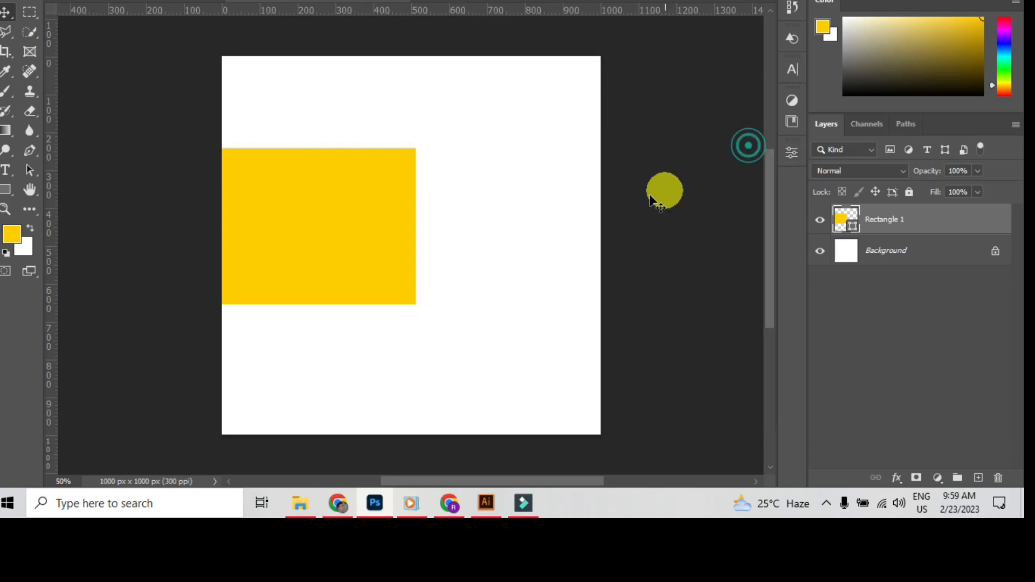
{"action": "left_click_drag", "start_coordinate": [354, 242], "coordinate": [555, 358]}
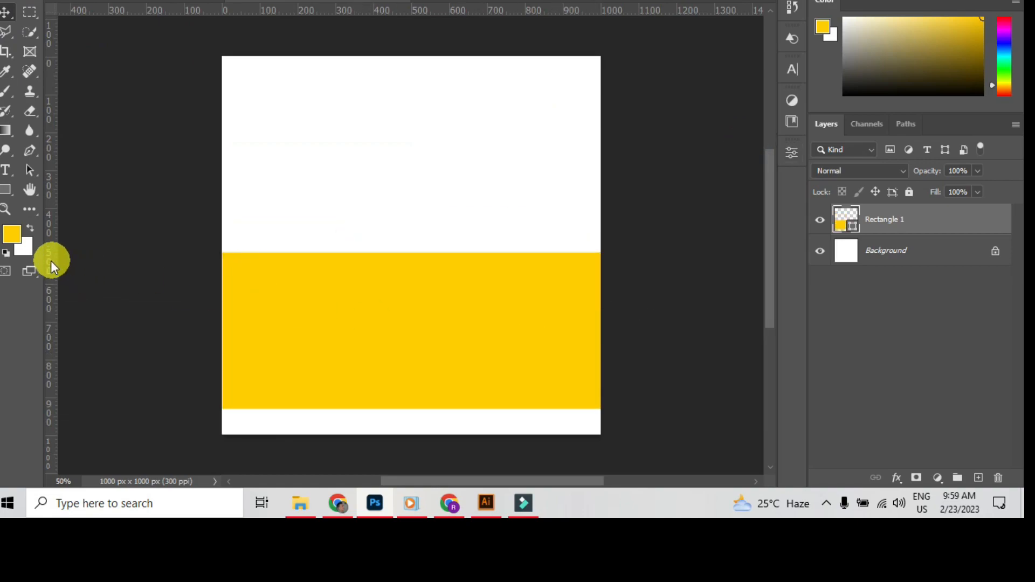
Add vertical and horizontal guides through the canvas centre and stretch the yellow rectangle to fill everything below the horizontal guide.
{"action": "left_click_drag", "start_coordinate": [51, 259], "coordinate": [418, 301]}
{"action": "left_click_drag", "start_coordinate": [293, 12], "coordinate": [318, 246]}
{"action": "scroll", "coordinate": [423, 283], "scroll_direction": "down", "scroll_amount": 2}
{"action": "left_click_drag", "start_coordinate": [523, 286], "coordinate": [527, 300]}
{"action": "left_click_drag", "start_coordinate": [618, 301], "coordinate": [604, 301]}
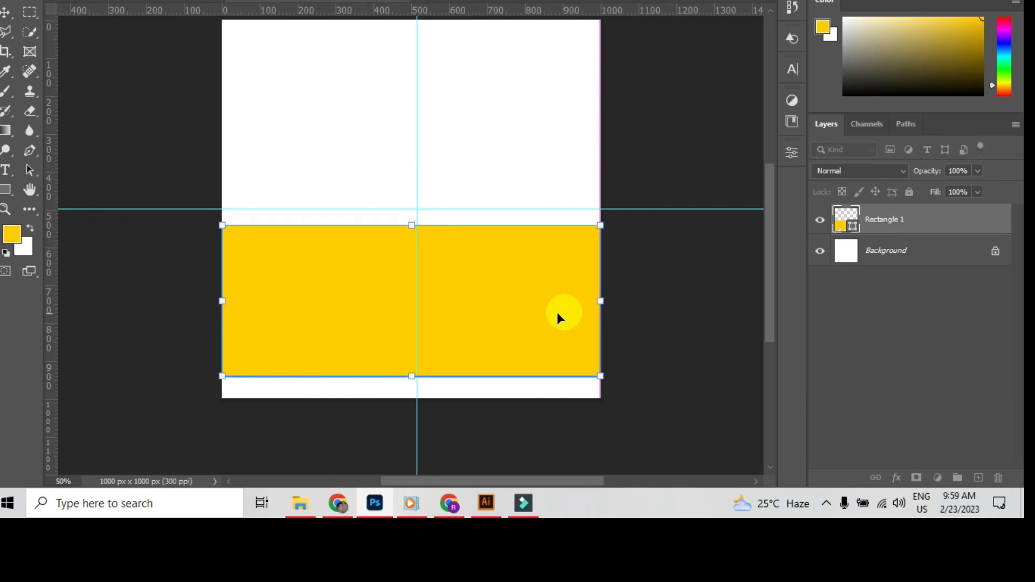
{"action": "left_click_drag", "start_coordinate": [417, 379], "coordinate": [416, 398]}
{"action": "left_click_drag", "start_coordinate": [412, 225], "coordinate": [415, 212]}
{"action": "key", "text": "Return"}
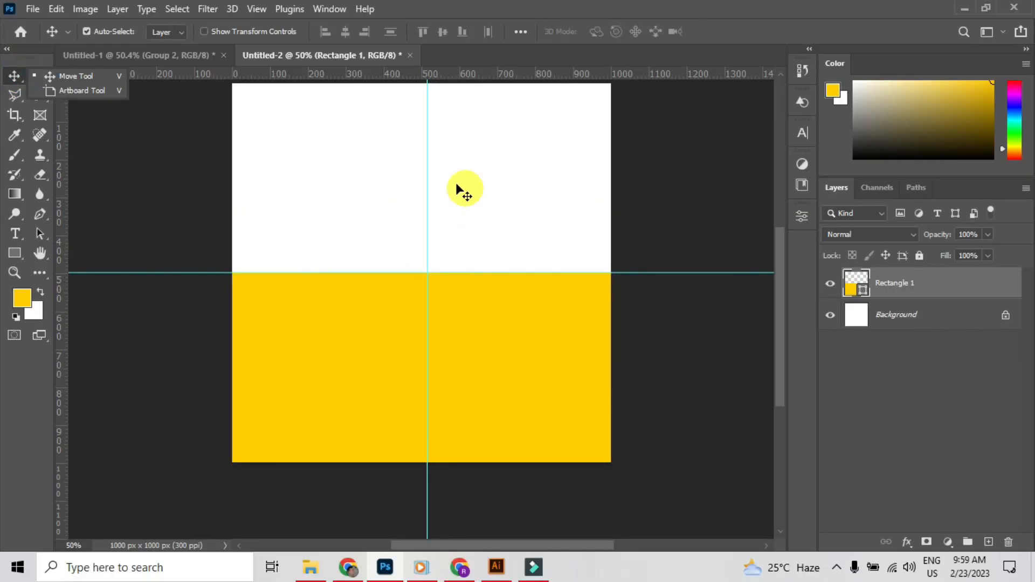
Distort the yellow rectangle by lowering its upper-left corner far and its upper-right corner slightly, so its top edge slopes upward to the right.
{"action": "scroll", "coordinate": [500, 393], "scroll_direction": "up", "scroll_amount": 3}
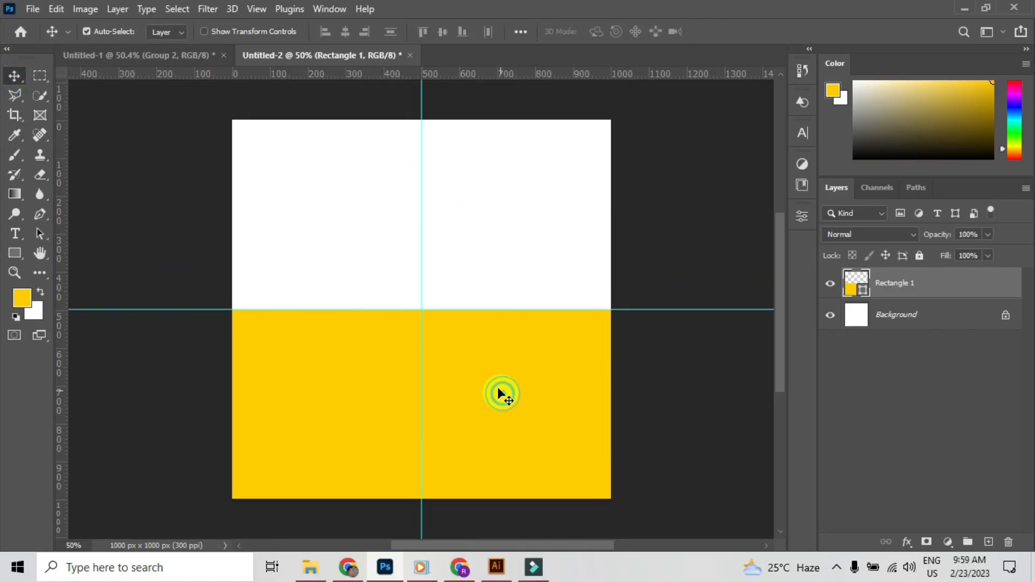
{"action": "scroll", "coordinate": [321, 351], "scroll_direction": "down", "scroll_amount": 1}
{"action": "key", "text": "ctrl+t"}
{"action": "right_click", "coordinate": [322, 348]}
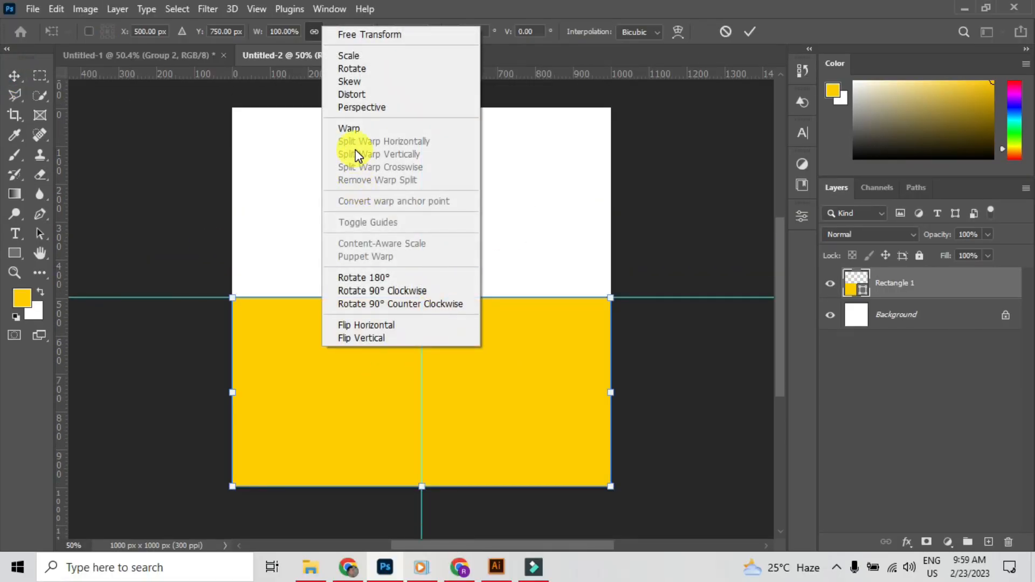
{"action": "left_click", "coordinate": [358, 95]}
{"action": "left_click_drag", "start_coordinate": [234, 298], "coordinate": [238, 412]}
{"action": "mouse_move", "coordinate": [611, 298]}
{"action": "left_mouse_down"}
{"action": "mouse_move", "coordinate": [602, 300]}
{"action": "mouse_move", "coordinate": [610, 308]}
{"action": "left_mouse_up"}
{"action": "left_click_drag", "start_coordinate": [232, 411], "coordinate": [232, 398]}
{"action": "left_click", "coordinate": [19, 76]}
Duplicate the sloped yellow shape layer as Rectangle 1 copy.
{"action": "scroll", "coordinate": [577, 422], "scroll_direction": "down", "scroll_amount": 1}
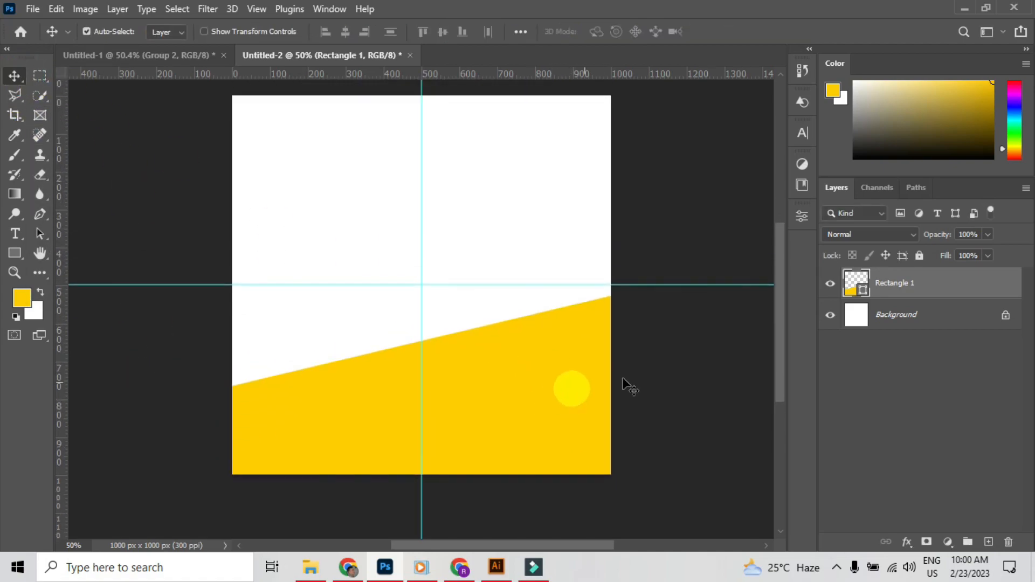
{"action": "right_click", "coordinate": [885, 281]}
{"action": "left_click", "coordinate": [778, 81]}
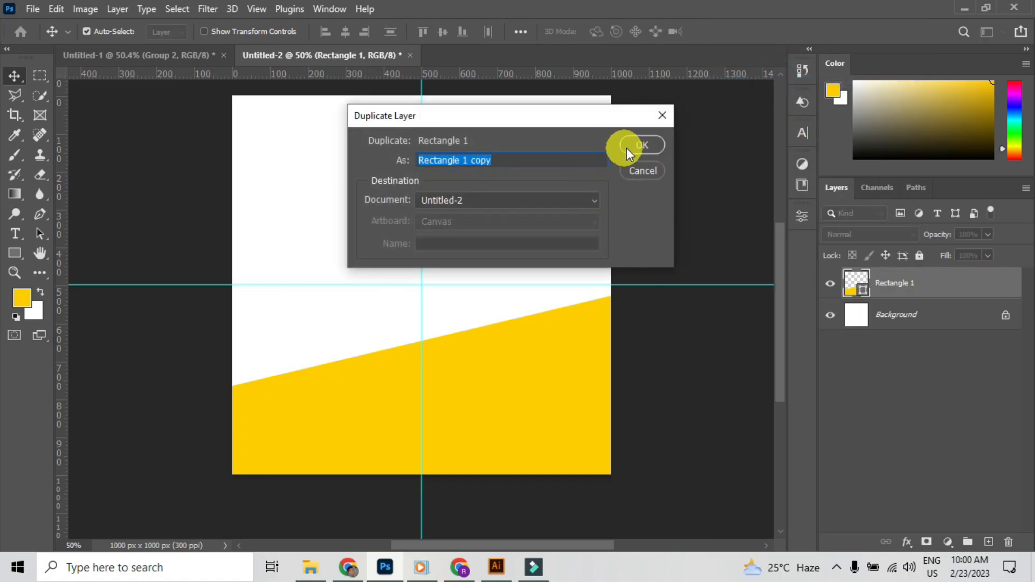
{"action": "left_click", "coordinate": [626, 148]}
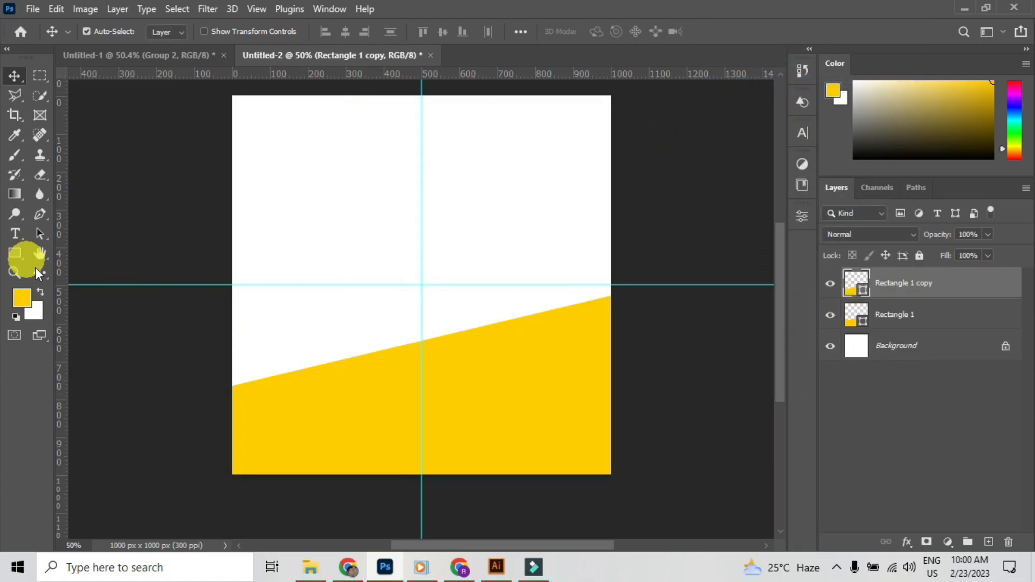
Fill the copied shape with the yellow linear gradient preset and change its end colour stop to a deeper orange.
{"action": "left_click", "coordinate": [40, 215]}
{"action": "left_click", "coordinate": [169, 31]}
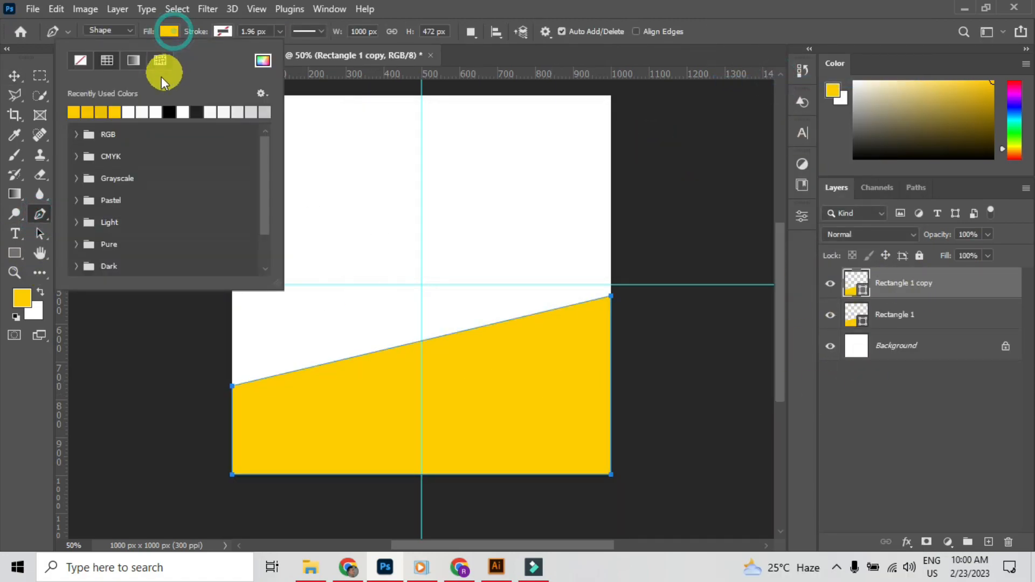
{"action": "left_click", "coordinate": [134, 61]}
{"action": "left_click", "coordinate": [72, 112]}
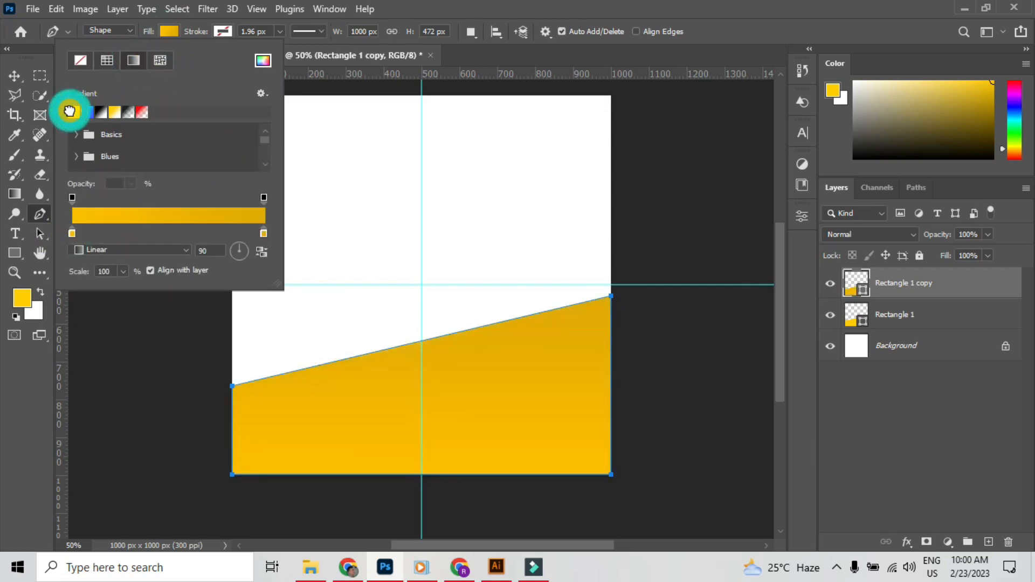
{"action": "double_click", "coordinate": [263, 234]}
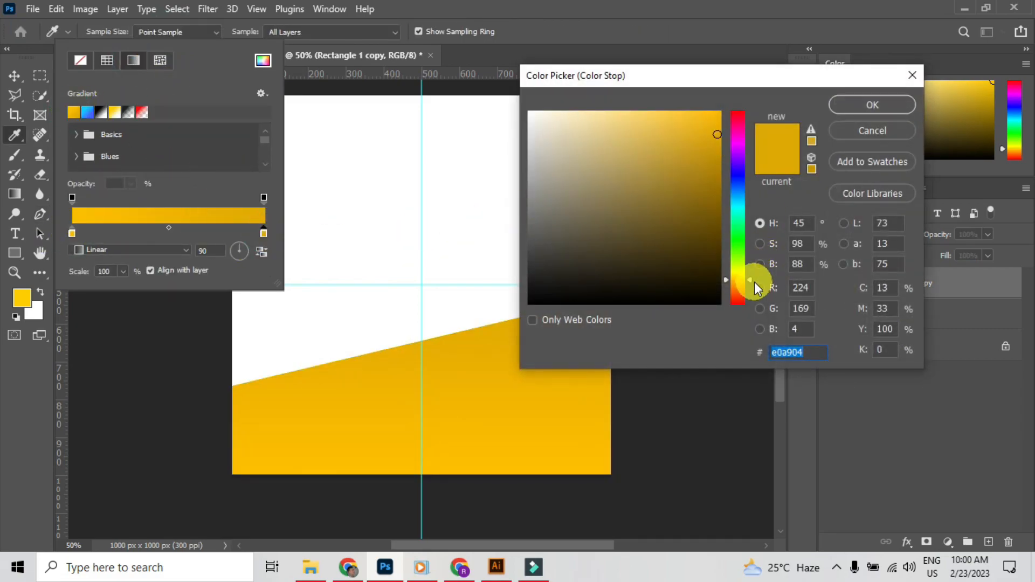
{"action": "left_click_drag", "start_coordinate": [754, 282], "coordinate": [755, 290]}
{"action": "left_click", "coordinate": [868, 104]}
{"action": "key", "text": "p"}
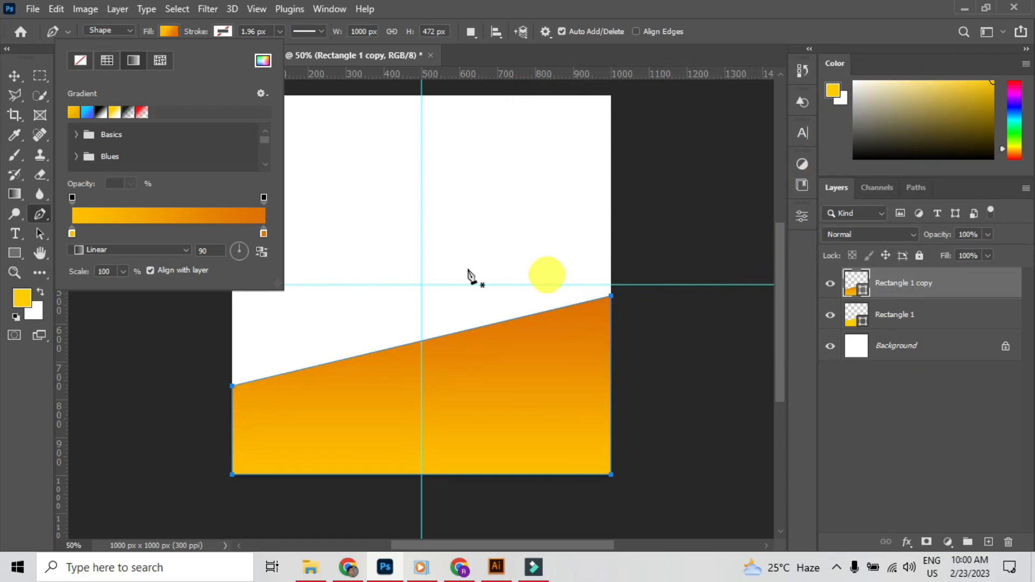
Rotate the copied shape's gradient to an angle of -112 degrees.
{"action": "left_click", "coordinate": [248, 251]}
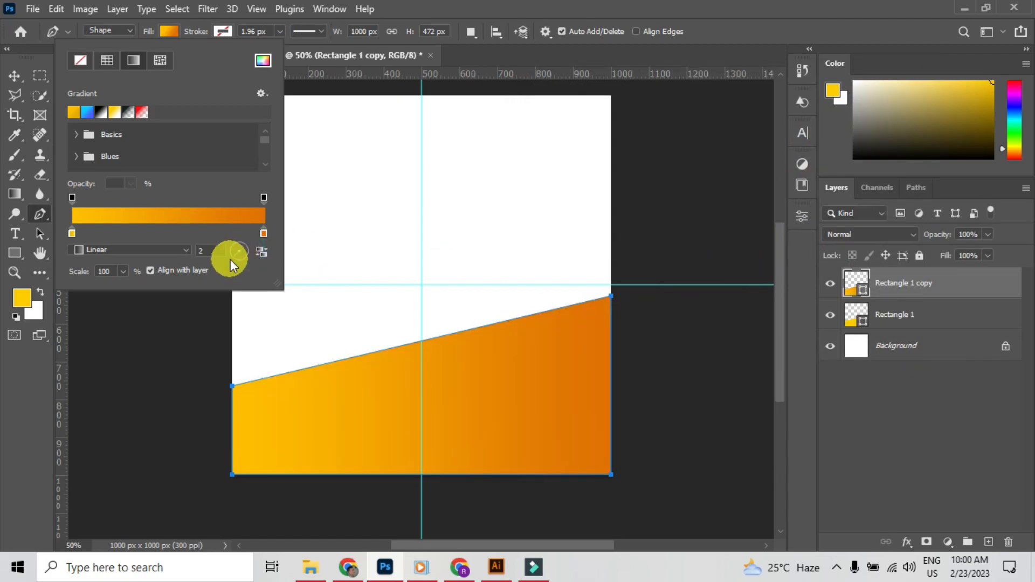
{"action": "left_click", "coordinate": [231, 257]}
{"action": "left_click_drag", "start_coordinate": [235, 257], "coordinate": [237, 258]}
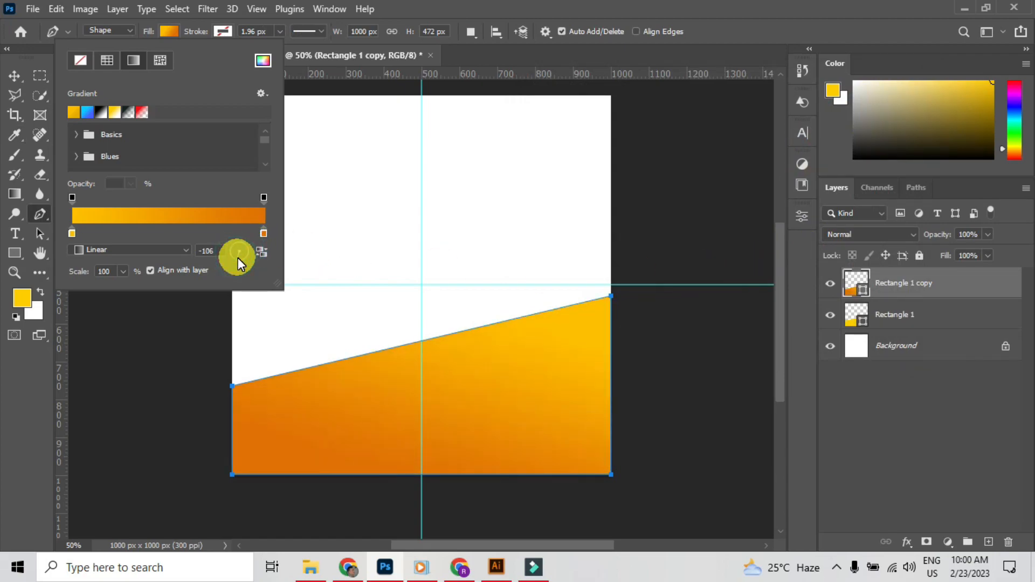
{"action": "double_click", "coordinate": [264, 234]}
{"action": "left_click", "coordinate": [881, 132]}
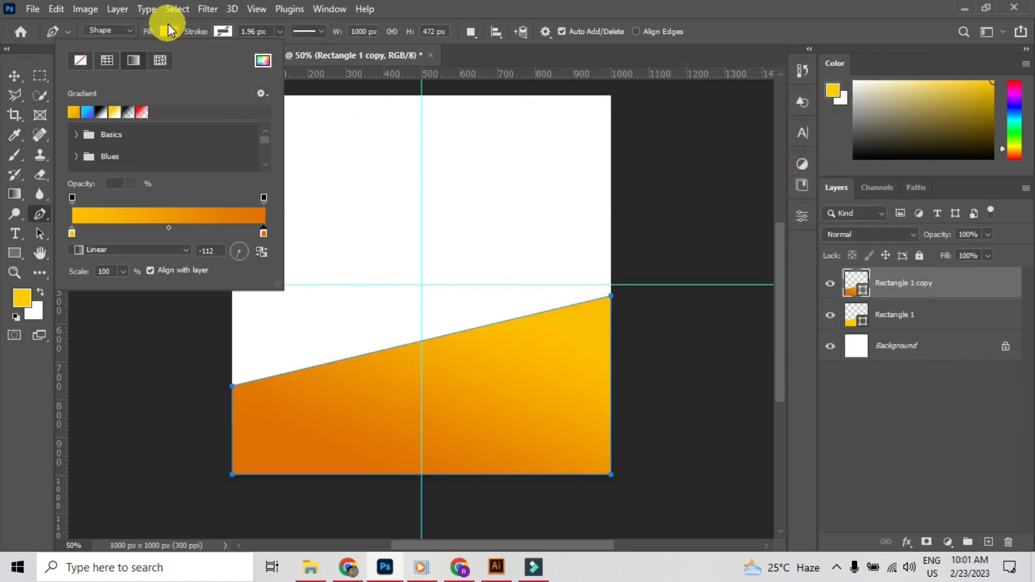
{"action": "left_click", "coordinate": [170, 28]}
Move the gradient copy straight down to Y 1032 px so it overlaps only the canvas's lower-right area.
{"action": "key", "text": "ctrl+t"}
{"action": "left_click_drag", "start_coordinate": [480, 438], "coordinate": [561, 454]}
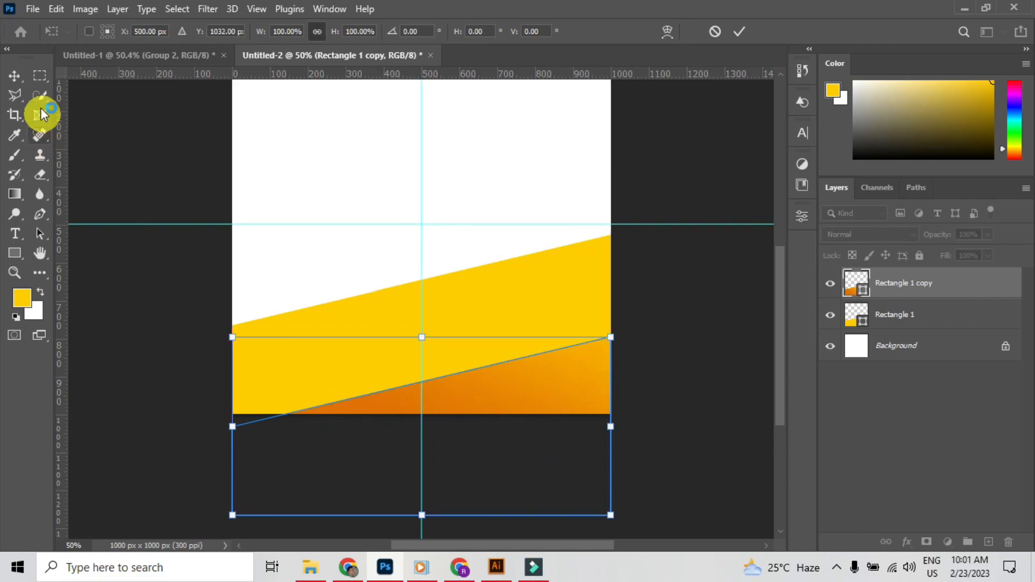
{"action": "left_click", "coordinate": [14, 76]}
{"action": "left_click", "coordinate": [726, 274]}
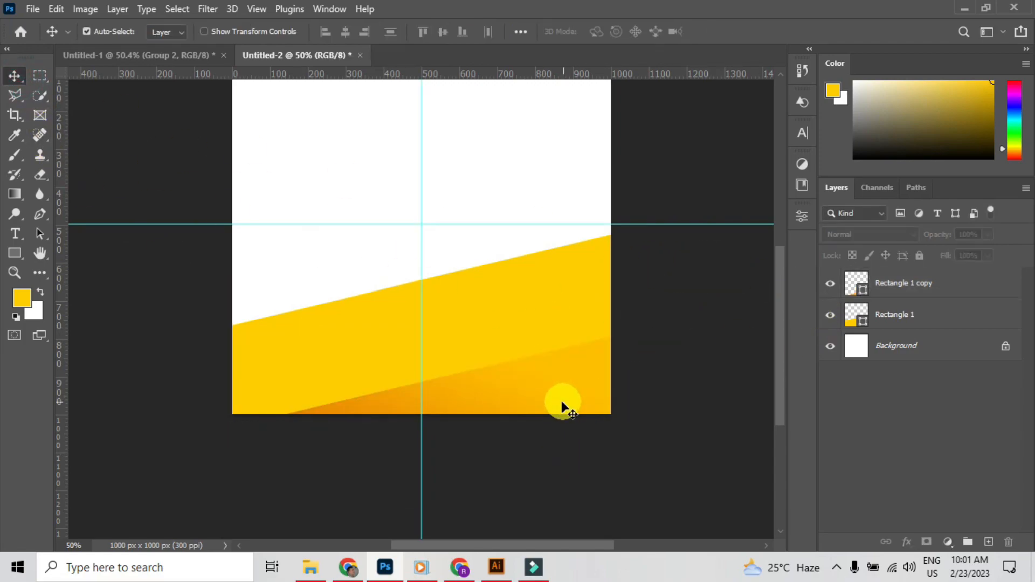
Adjust the gradient angle of the lowered copy so it runs nearly horizontally from dark orange at left to yellow at right.
{"action": "left_click", "coordinate": [537, 397]}
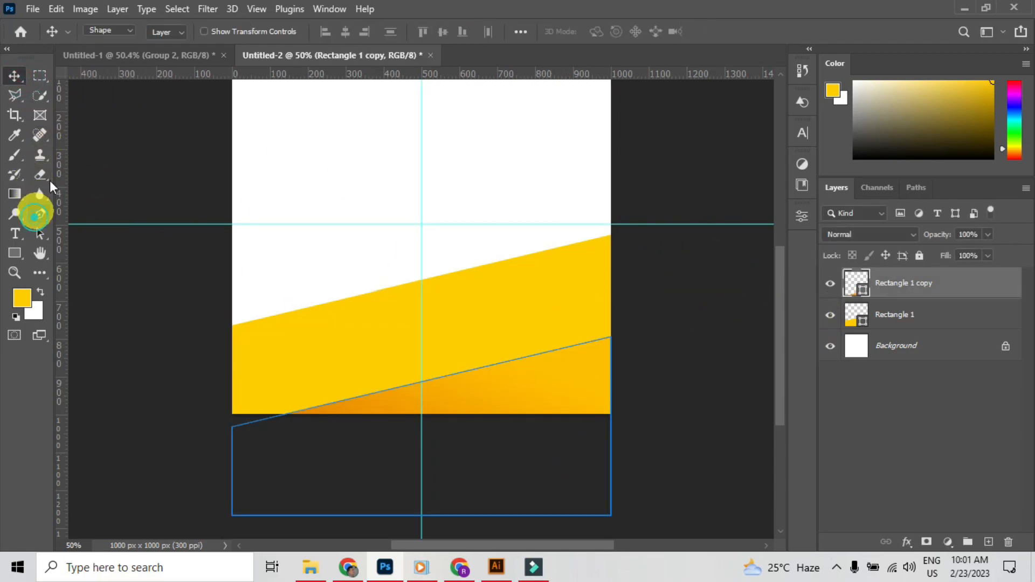
{"action": "left_click", "coordinate": [39, 214]}
{"action": "left_click", "coordinate": [170, 31]}
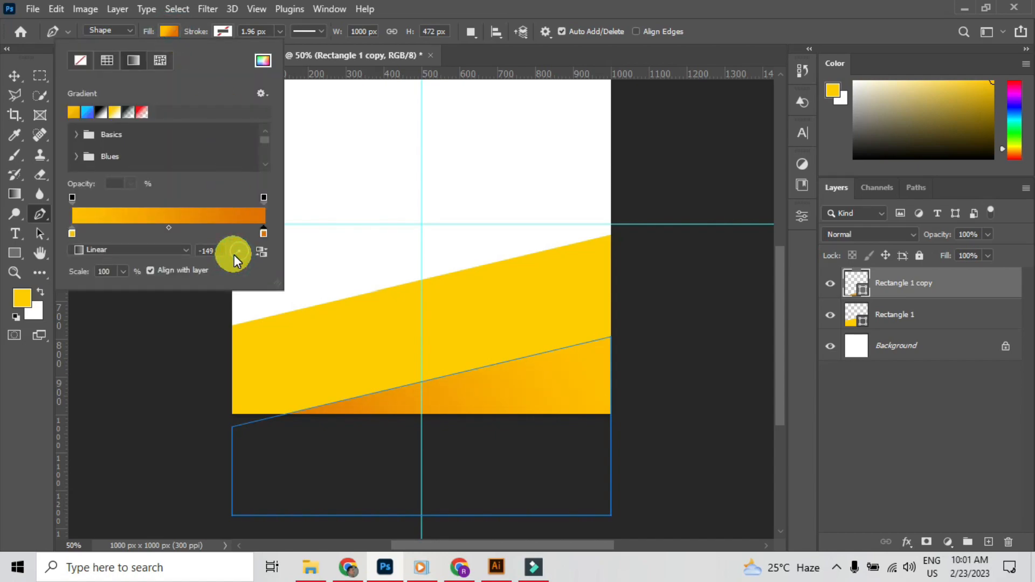
{"action": "left_click_drag", "start_coordinate": [235, 257], "coordinate": [236, 259]}
{"action": "left_click", "coordinate": [15, 75]}
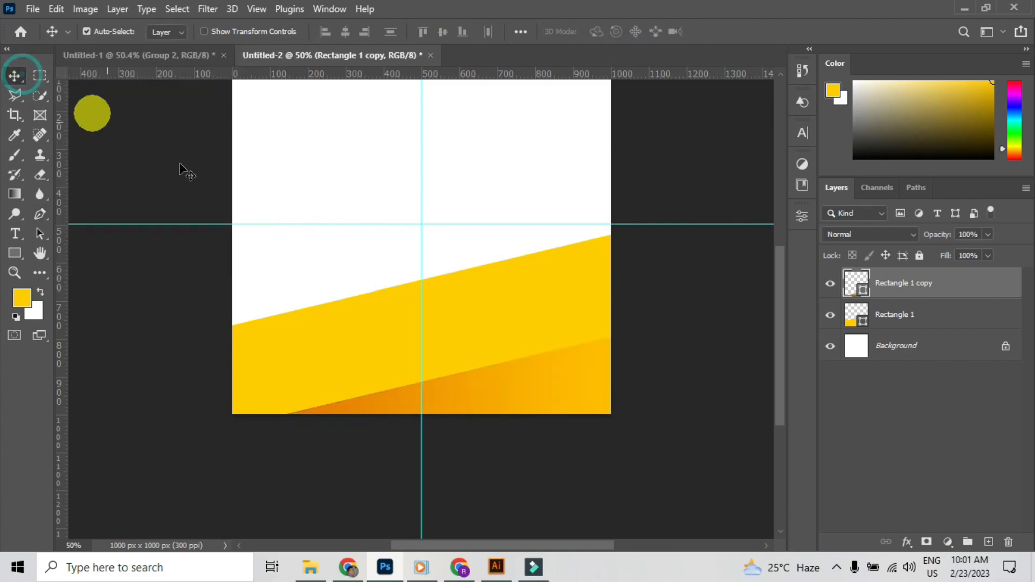
Stretch the larger yellow shape upward until its upper-right corner meets the horizontal guide.
{"action": "scroll", "coordinate": [423, 326], "scroll_direction": "up", "scroll_amount": 1}
{"action": "left_click", "coordinate": [483, 342]}
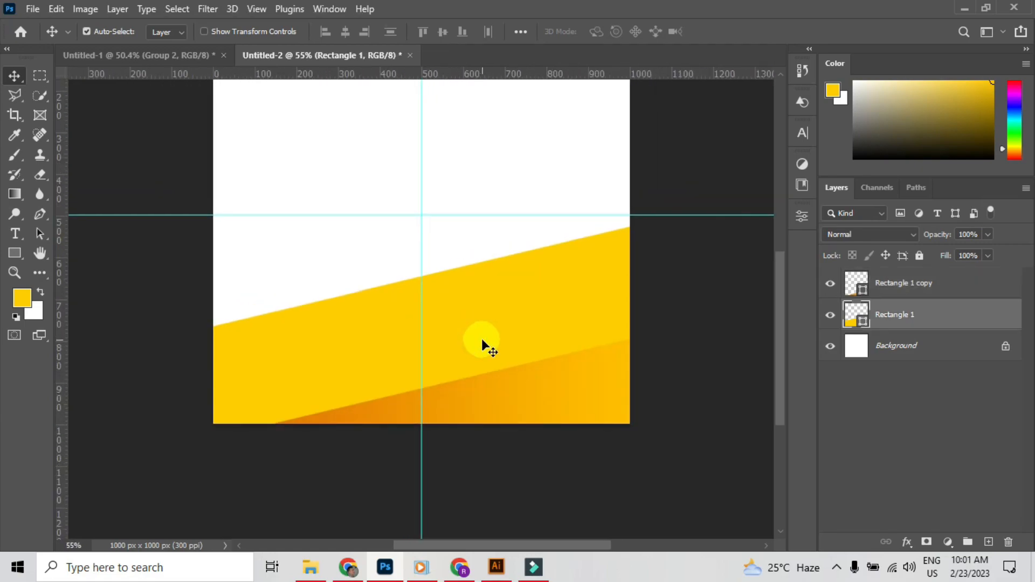
{"action": "key", "text": "ctrl+t"}
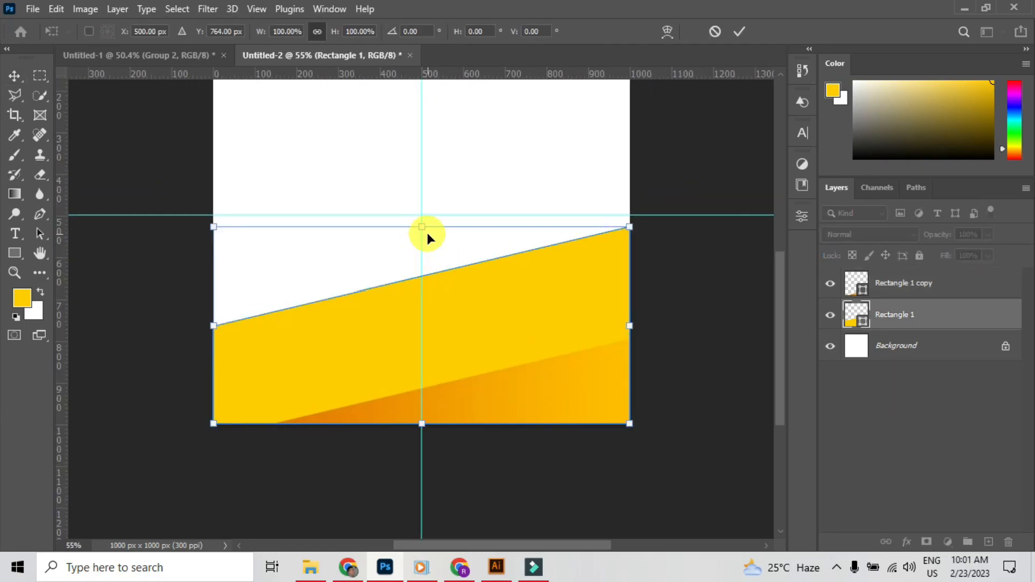
{"action": "left_click_drag", "start_coordinate": [421, 227], "coordinate": [423, 221]}
{"action": "left_click", "coordinate": [15, 76]}
{"action": "left_click", "coordinate": [706, 317]}
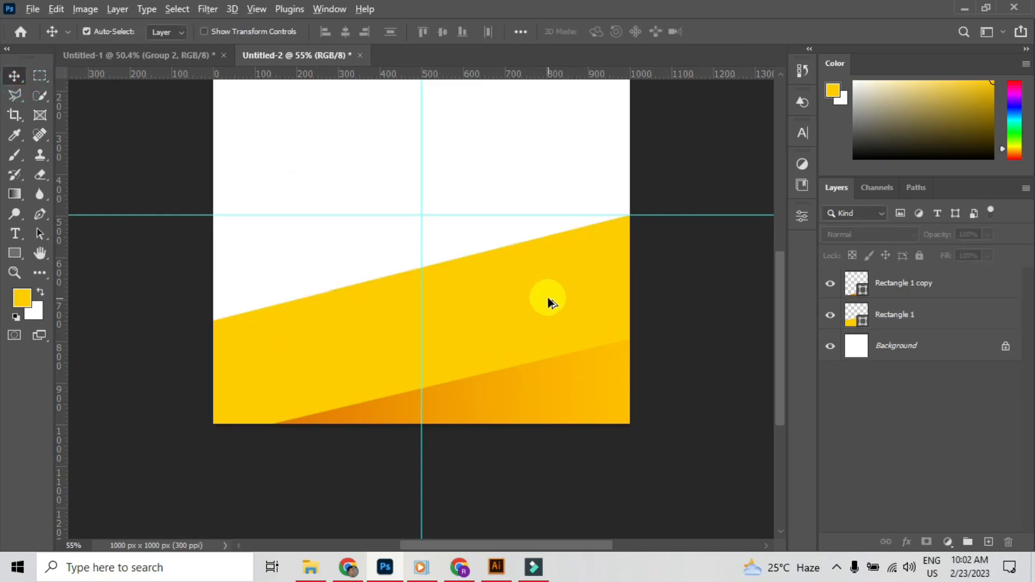
Group the two rectangle layers and lock the group.
{"action": "scroll", "coordinate": [547, 303], "scroll_direction": "up", "scroll_amount": 2}
{"action": "scroll", "coordinate": [550, 315], "scroll_direction": "down", "scroll_amount": 4}
{"action": "left_click", "coordinate": [906, 322]}
{"action": "left_click", "coordinate": [923, 287], "text": "ctrl"}
{"action": "key", "text": "ctrl+g"}
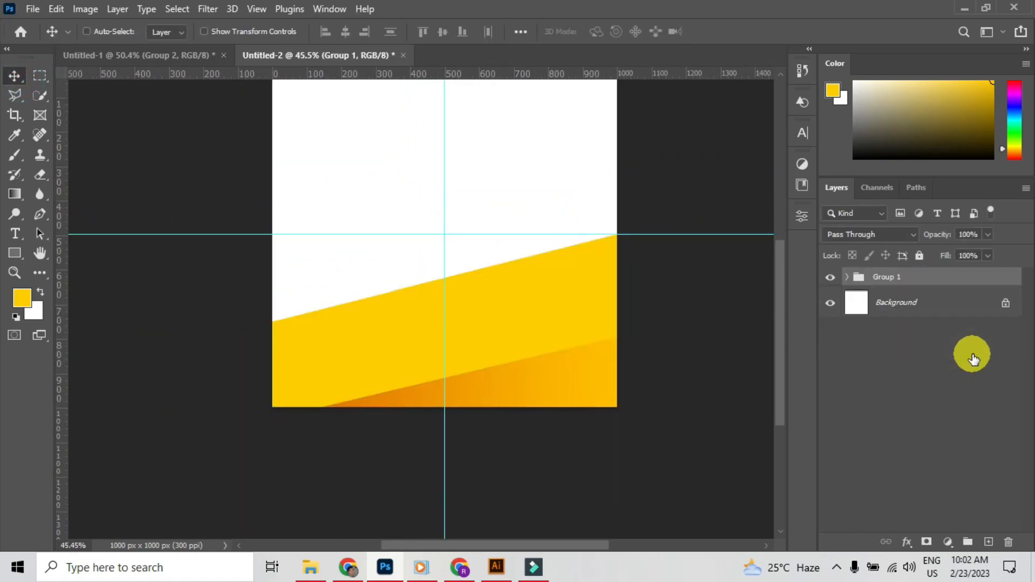
{"action": "left_click", "coordinate": [919, 255]}
Copy the round black smart watch image from the iStock results in Chrome and paste it onto a new layer in Photoshop.
{"action": "scroll", "coordinate": [681, 392], "scroll_direction": "up", "scroll_amount": 1}
{"action": "left_click", "coordinate": [997, 539]}
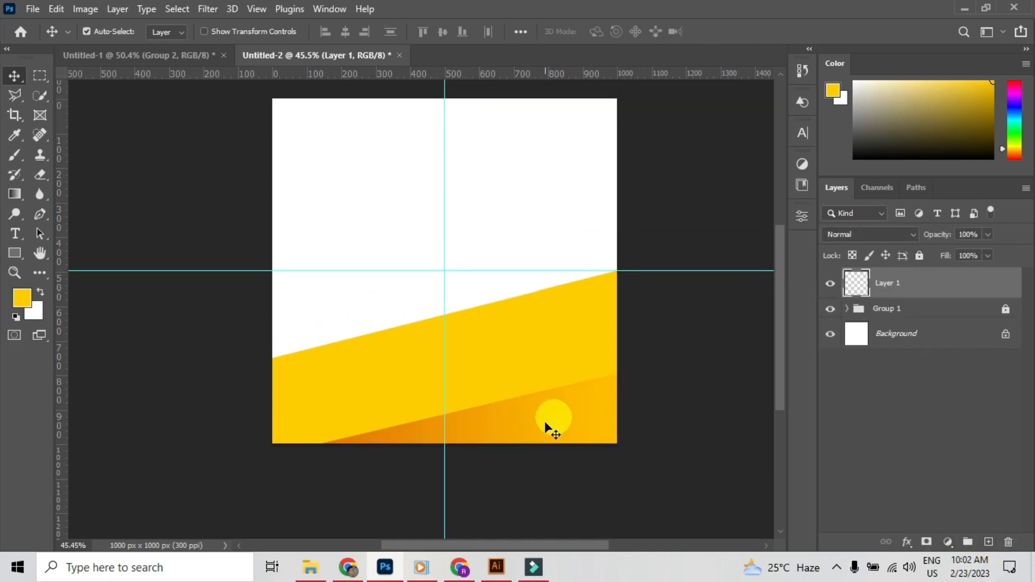
{"action": "left_click", "coordinate": [459, 567]}
{"action": "left_click", "coordinate": [110, 13]}
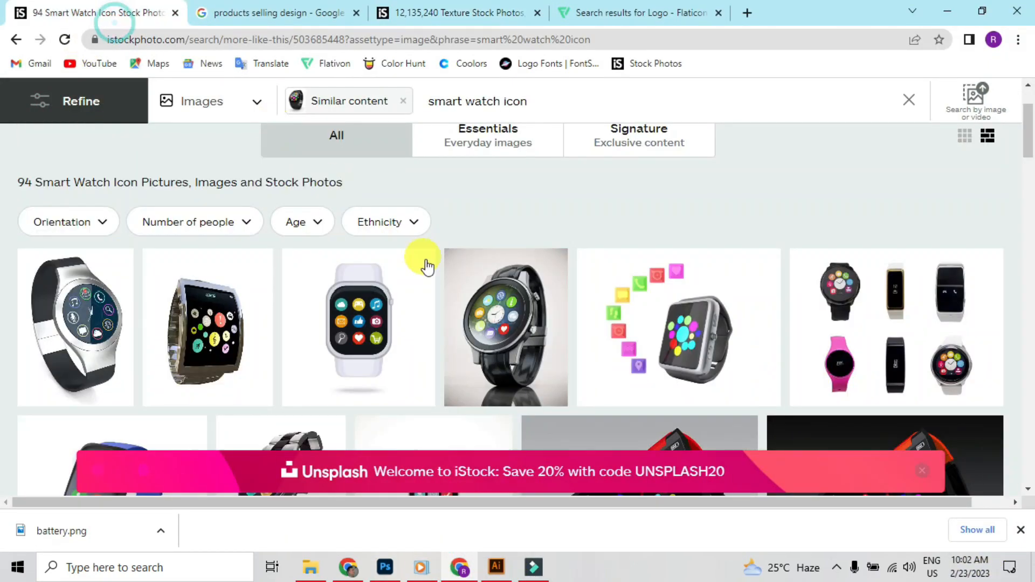
{"action": "right_click", "coordinate": [493, 324]}
{"action": "left_click", "coordinate": [570, 268]}
{"action": "left_click", "coordinate": [385, 567]}
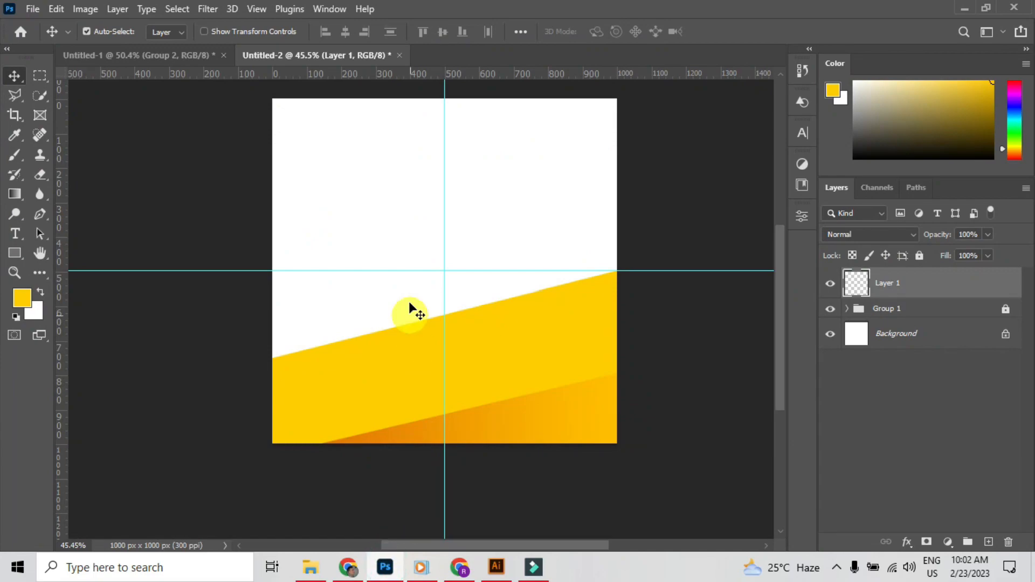
{"action": "key", "text": "ctrl+v"}
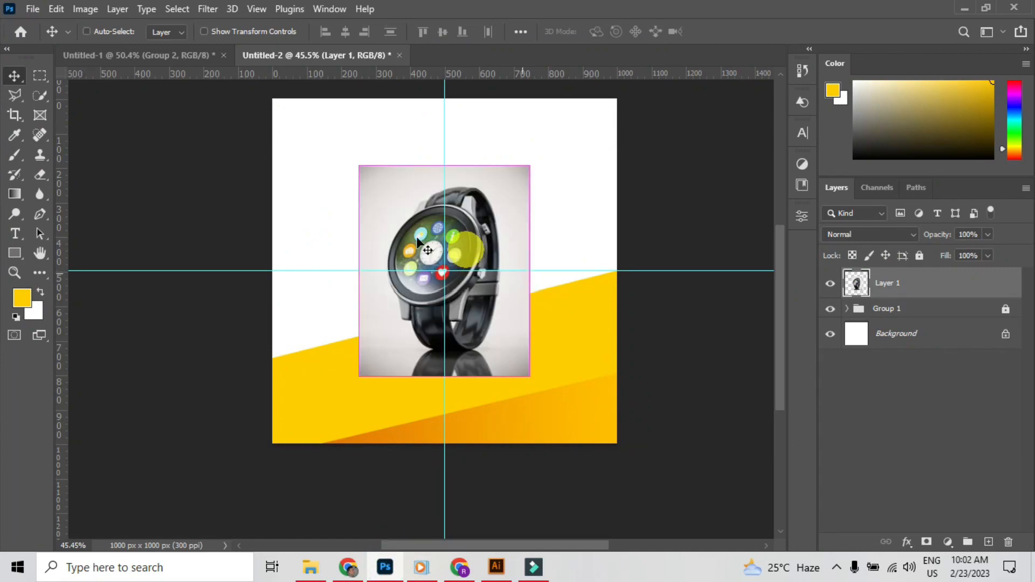
Select the watch in the pasted image with the Subject selection.
{"action": "left_click", "coordinate": [189, 11]}
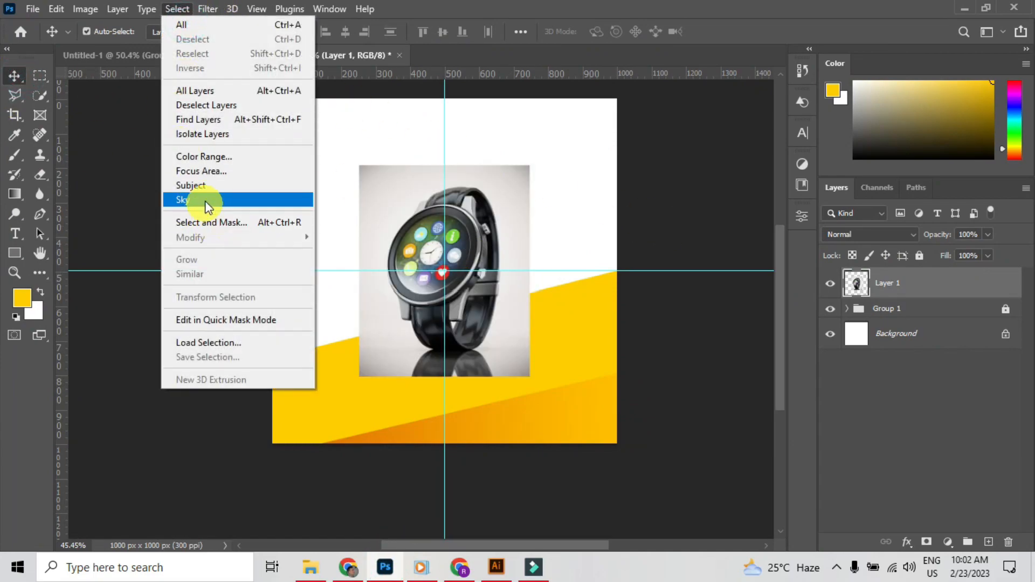
{"action": "left_click", "coordinate": [196, 180]}
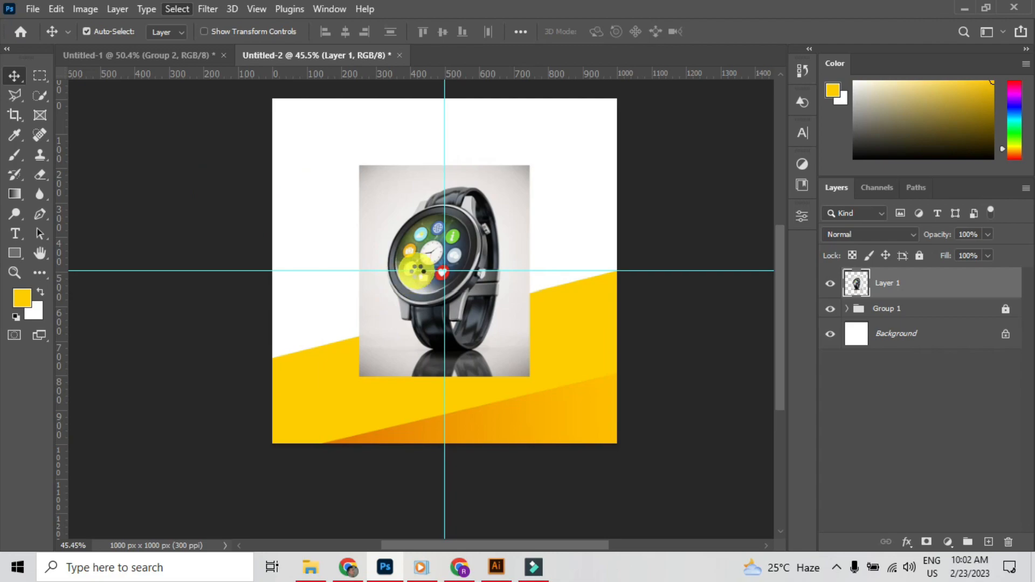
{"action": "scroll", "coordinate": [441, 259], "scroll_direction": "up", "scroll_amount": 5}
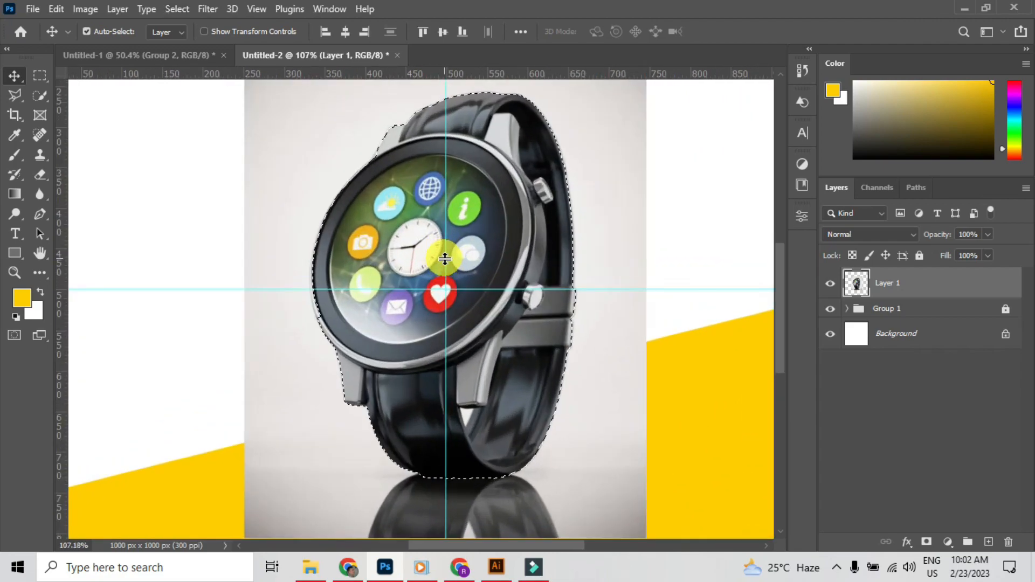
Subtract the small gap between the lower lug and the strap from the watch selection with the Quick Selection tool.
{"action": "left_click", "coordinate": [44, 99]}
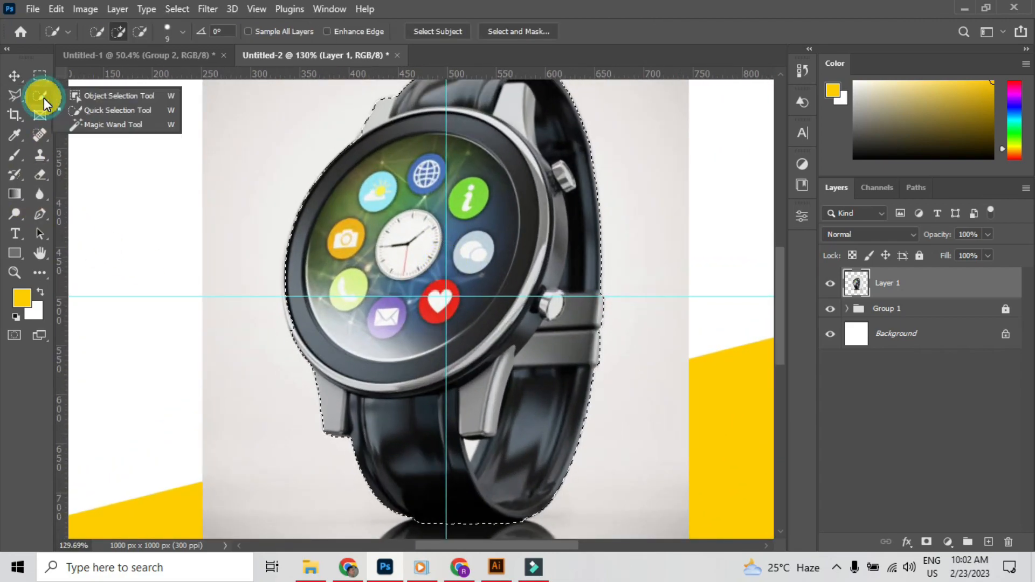
{"action": "left_click", "coordinate": [473, 451], "text": "alt"}
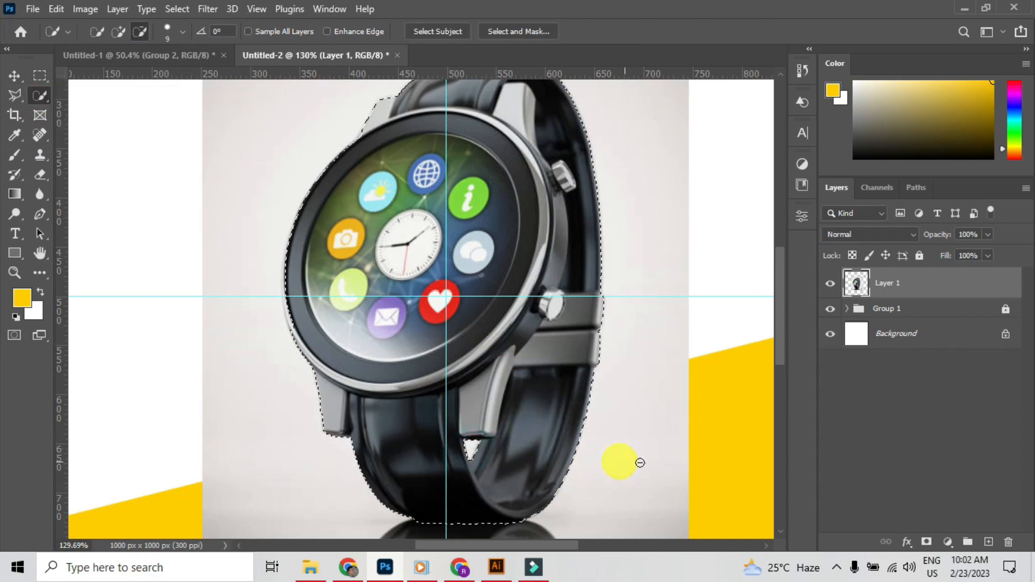
{"action": "scroll", "coordinate": [547, 326], "scroll_direction": "down", "scroll_amount": 1}
{"action": "scroll", "coordinate": [541, 377], "scroll_direction": "up", "scroll_amount": 1}
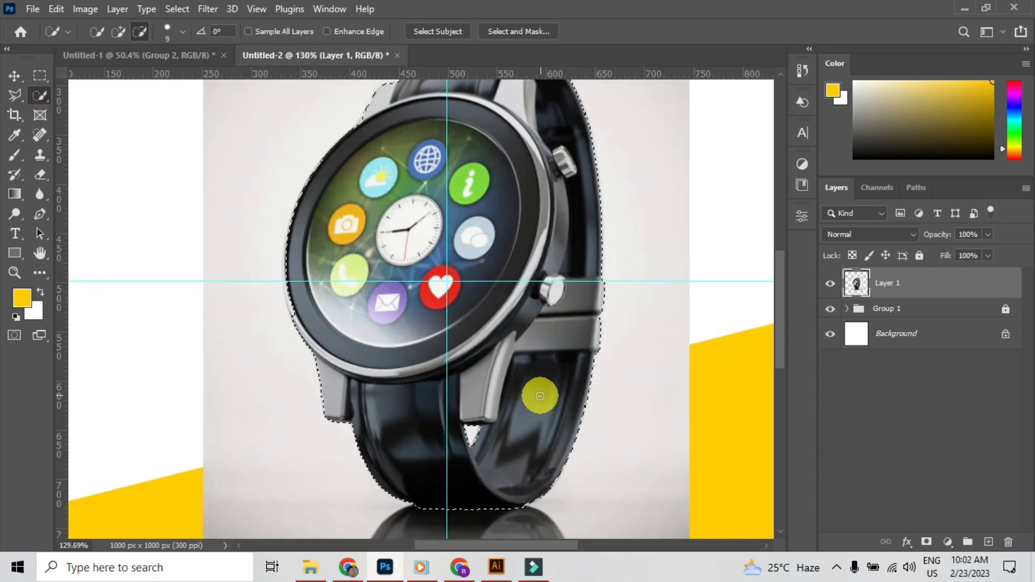
{"action": "scroll", "coordinate": [538, 392], "scroll_direction": "down", "scroll_amount": 1}
Copy the selected watch to its own layer and hide the original pasted image layer.
{"action": "left_click", "coordinate": [11, 79]}
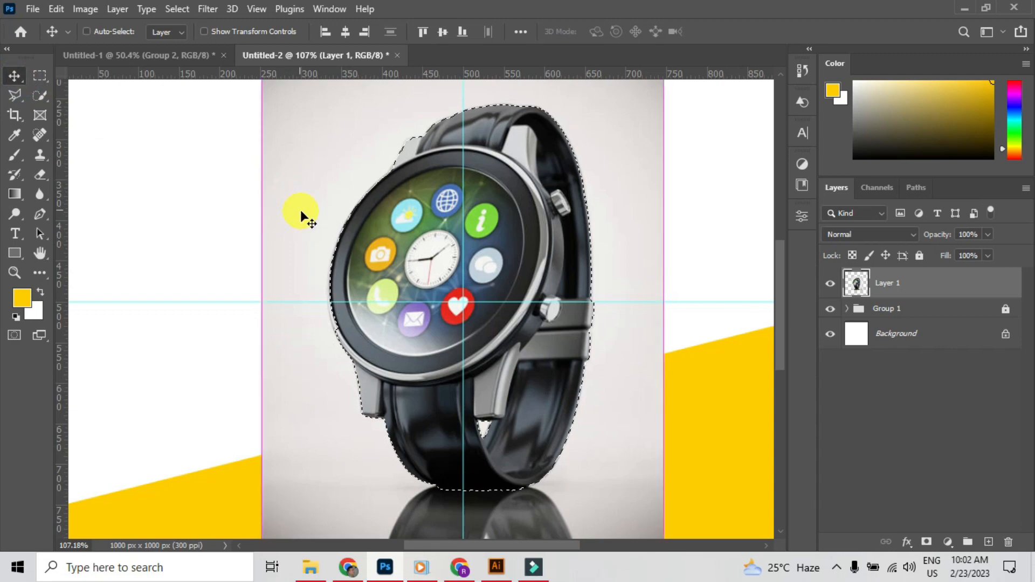
{"action": "key", "text": "ctrl+j"}
{"action": "left_click", "coordinate": [831, 315]}
{"action": "left_click_drag", "start_coordinate": [629, 298], "coordinate": [629, 298]}
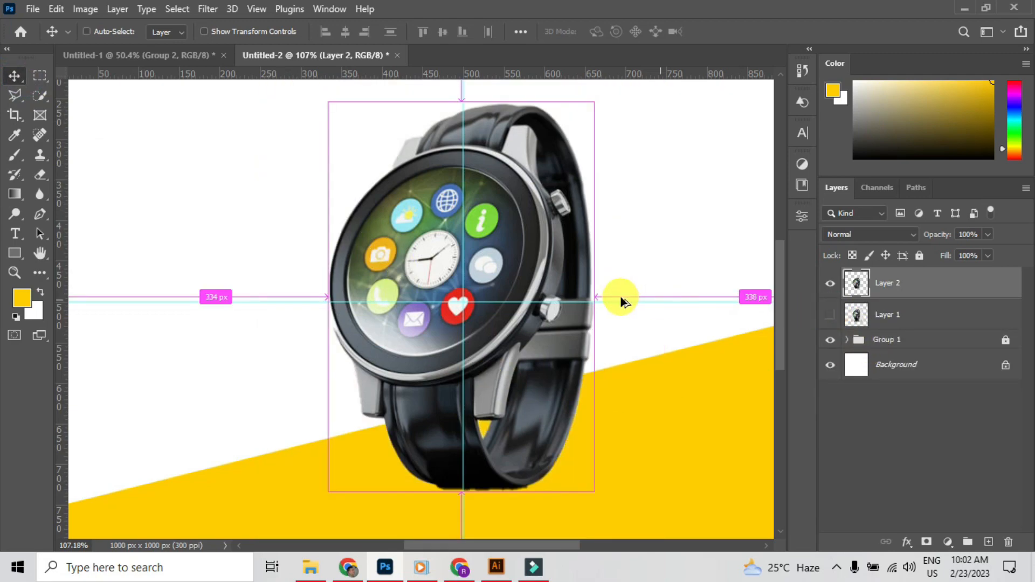
Move the cut-out watch into the right half of the canvas, overlapping the edge of the yellow slope.
{"action": "scroll", "coordinate": [594, 448], "scroll_direction": "down", "scroll_amount": 2}
{"action": "scroll", "coordinate": [593, 448], "scroll_direction": "up", "scroll_amount": 1}
{"action": "scroll", "coordinate": [593, 448], "scroll_direction": "down", "scroll_amount": 2}
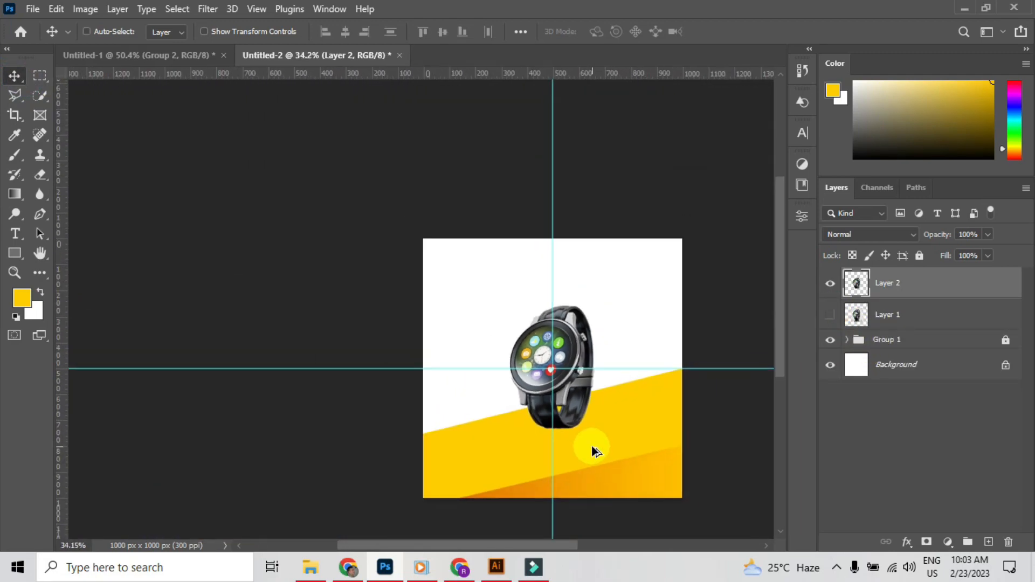
{"action": "scroll", "coordinate": [592, 450], "scroll_direction": "up", "scroll_amount": 2}
{"action": "scroll", "coordinate": [591, 448], "scroll_direction": "down", "scroll_amount": 1}
{"action": "left_click_drag", "start_coordinate": [549, 273], "coordinate": [635, 286]}
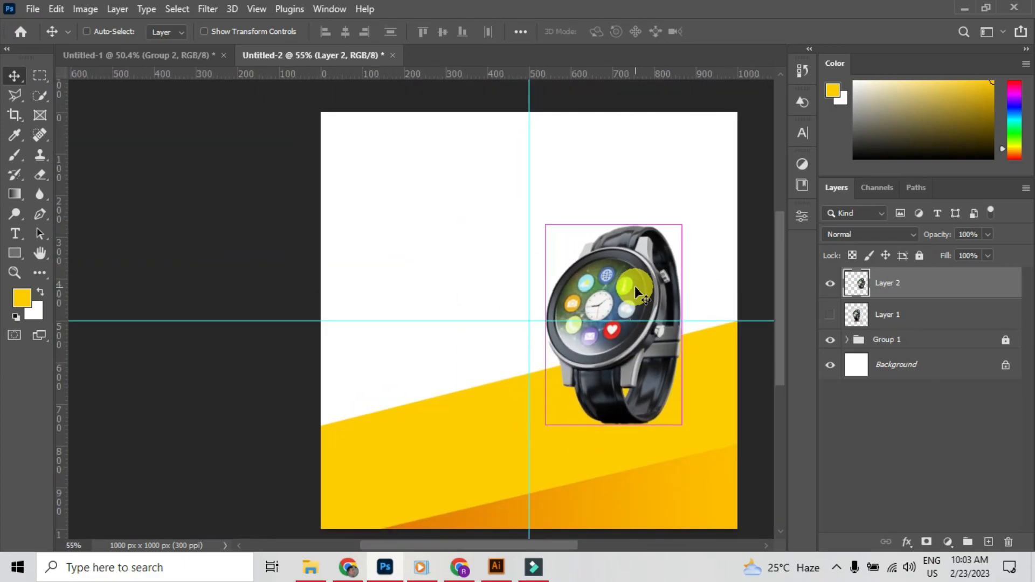
Convert the cut-out watch layer to a Smart Object.
{"action": "right_click", "coordinate": [859, 283]}
{"action": "left_click", "coordinate": [936, 277]}
{"action": "right_click", "coordinate": [936, 277]}
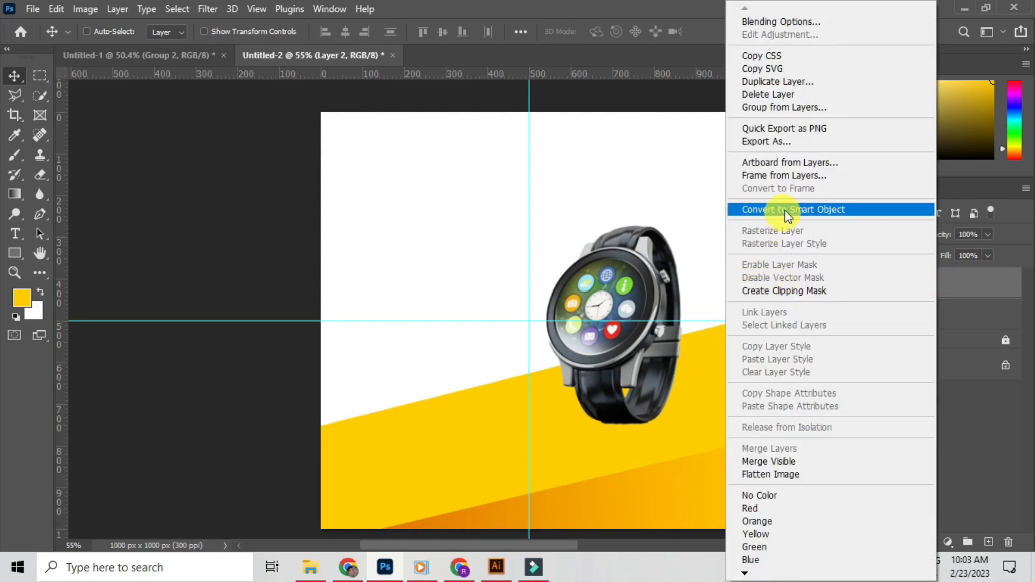
{"action": "left_click", "coordinate": [787, 210]}
{"action": "key", "text": "ctrl+t"}
{"action": "left_click_drag", "start_coordinate": [684, 429], "coordinate": [674, 415]}
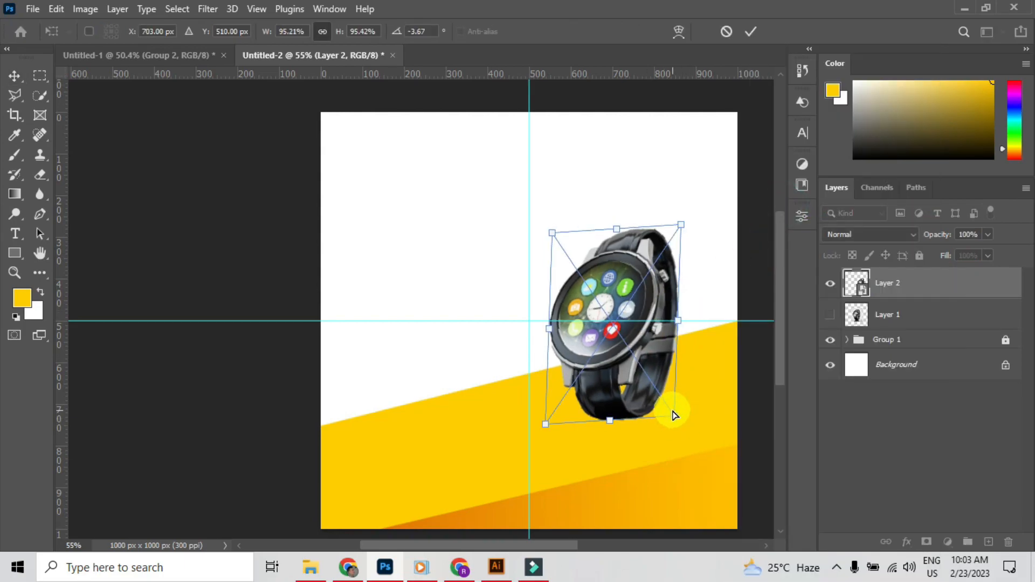
{"action": "key", "text": "ctrl+z"}
{"action": "left_click", "coordinate": [11, 74]}
Scale the watch proportionally to about 89% and reposition it over the slope's edge in the right half of the canvas.
{"action": "left_click_drag", "start_coordinate": [627, 353], "coordinate": [641, 364]}
{"action": "key", "text": "ctrl+t"}
{"action": "left_click_drag", "start_coordinate": [695, 436], "coordinate": [663, 392]}
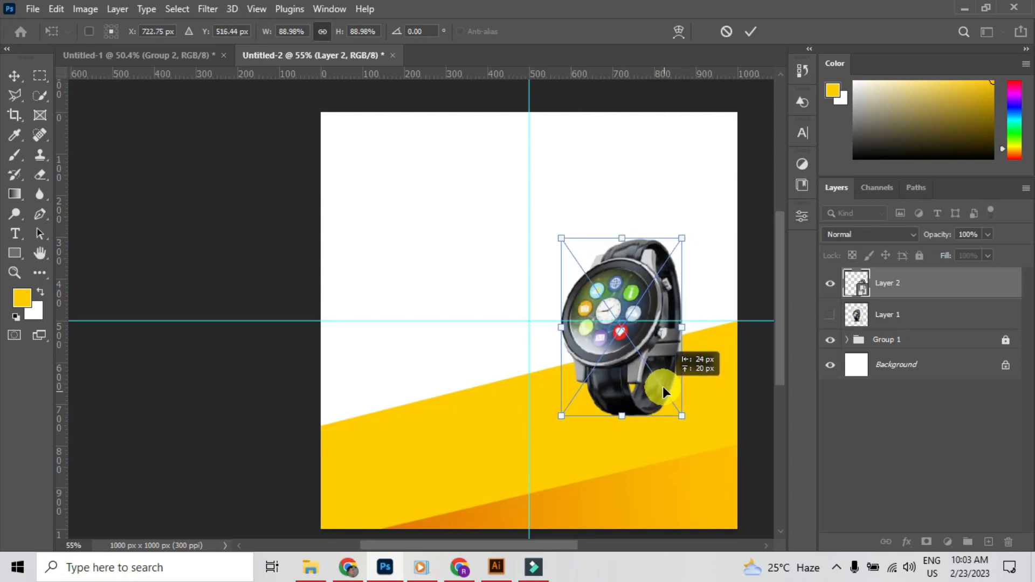
{"action": "left_click", "coordinate": [9, 78]}
{"action": "scroll", "coordinate": [679, 362], "scroll_direction": "up", "scroll_amount": 3}
{"action": "scroll", "coordinate": [661, 362], "scroll_direction": "down", "scroll_amount": 4}
{"action": "left_click_drag", "start_coordinate": [611, 353], "coordinate": [605, 358]}
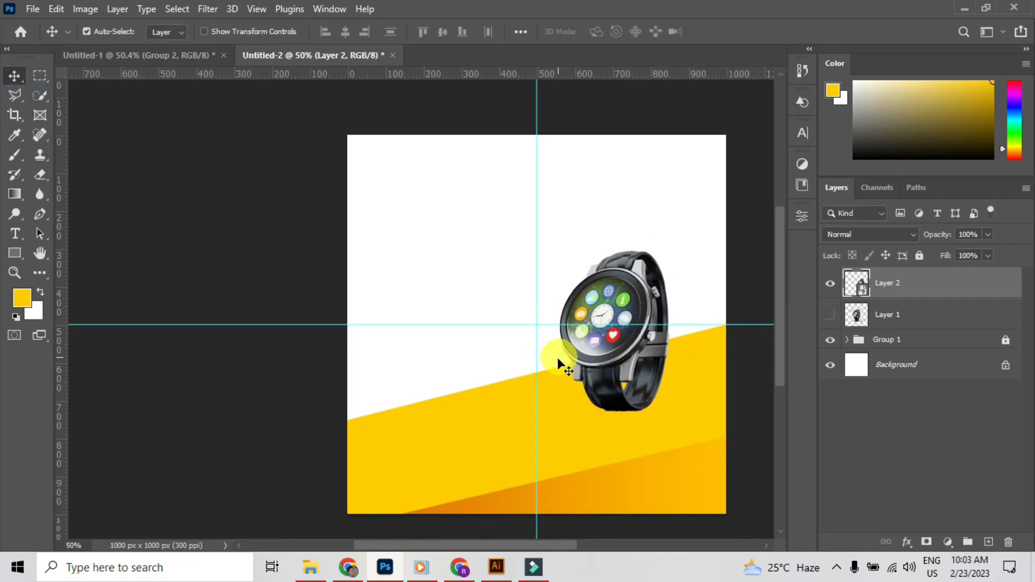
Create a new empty layer and place it directly beneath the watch layer.
{"action": "left_click", "coordinate": [988, 542]}
{"action": "left_click_drag", "start_coordinate": [911, 284], "coordinate": [924, 330]}
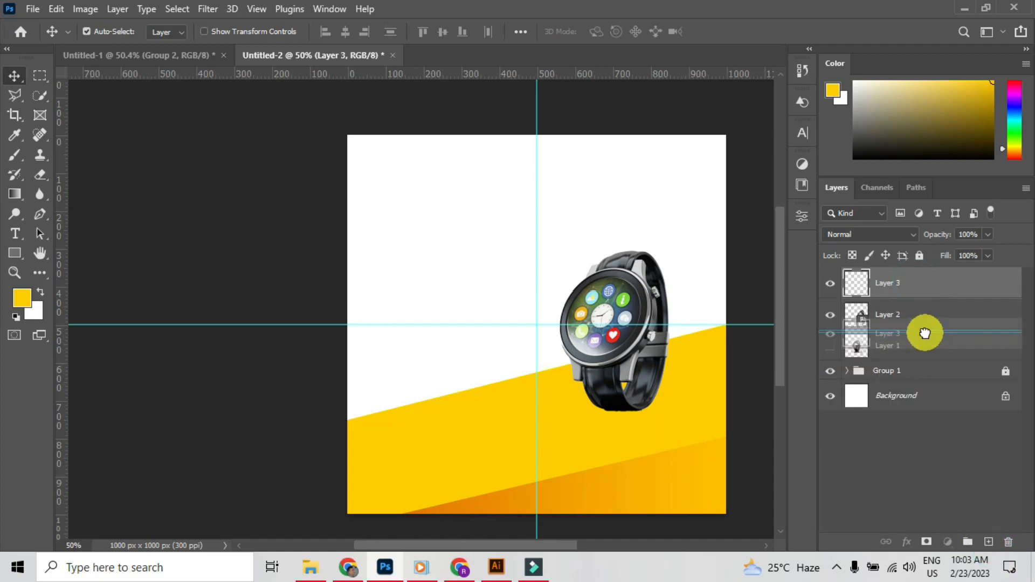
{"action": "right_click", "coordinate": [14, 157]}
{"action": "left_click", "coordinate": [86, 166]}
{"action": "left_click", "coordinate": [227, 31]}
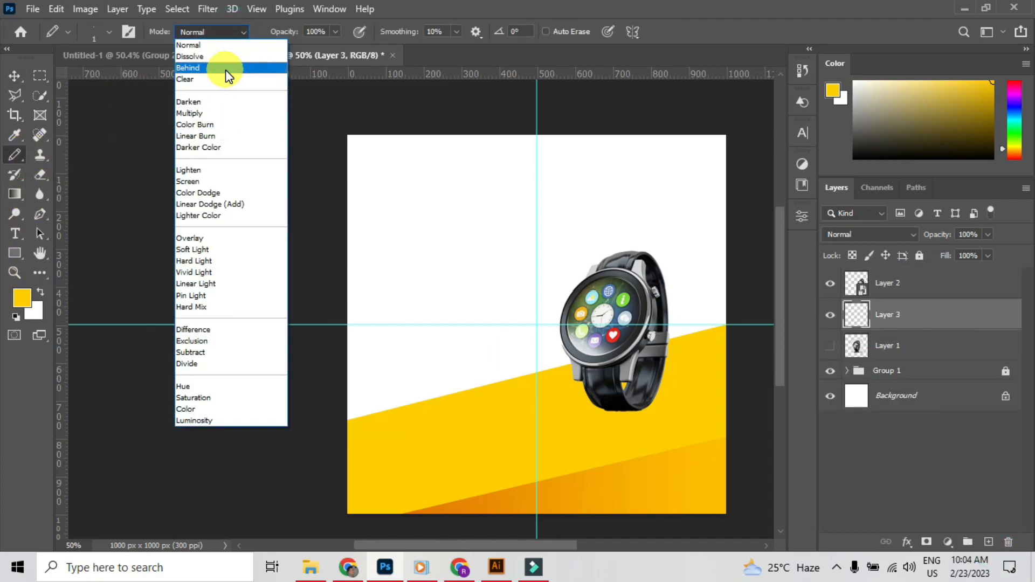
{"action": "left_click", "coordinate": [225, 45]}
Replace the white background colour with black and swap the colours so black is the foreground.
{"action": "left_click", "coordinate": [36, 311]}
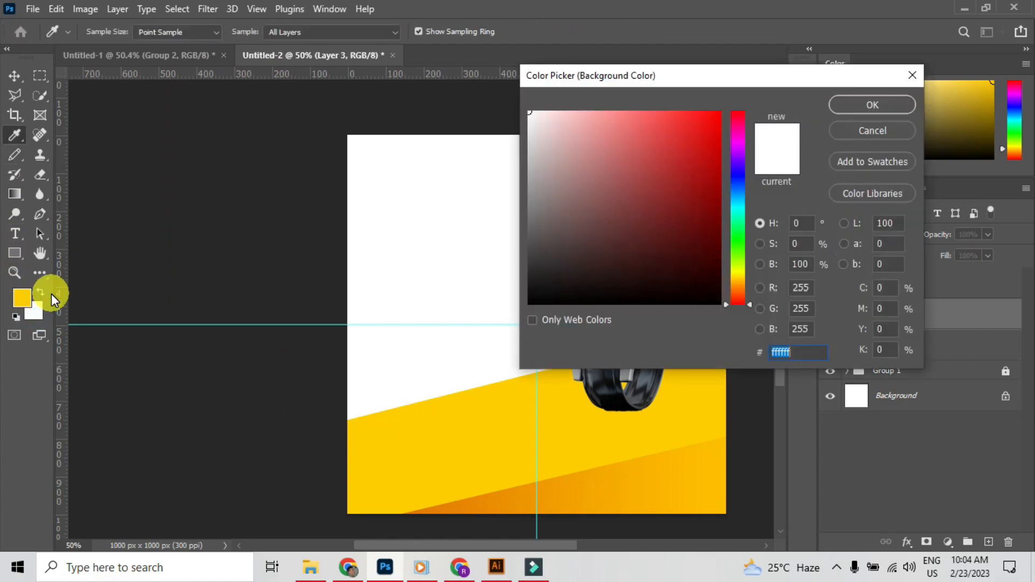
{"action": "left_click", "coordinate": [665, 307]}
{"action": "left_click", "coordinate": [871, 104]}
{"action": "left_click", "coordinate": [40, 292]}
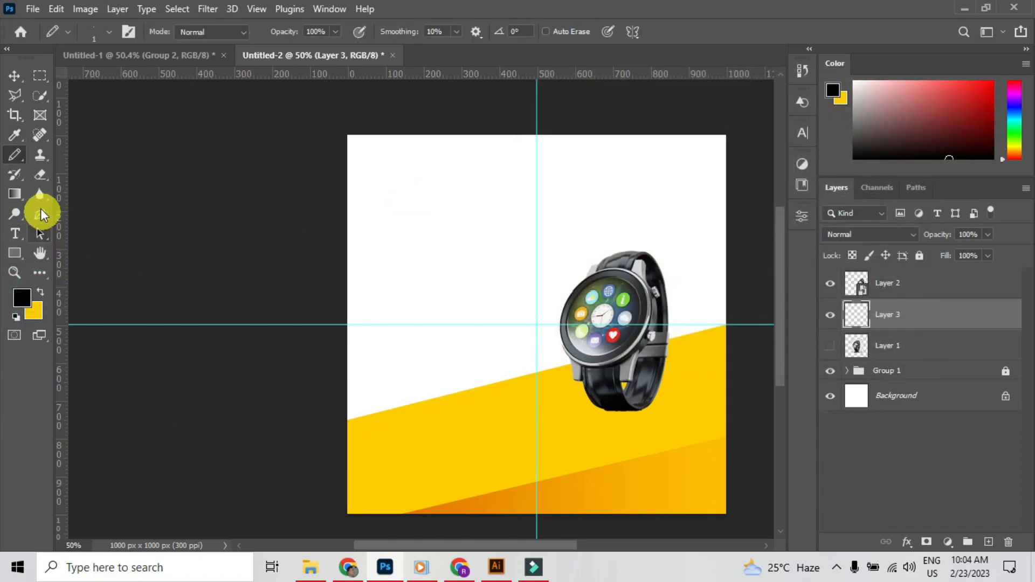
Switch to the soft 600 px Brush tool and set its blending mode to Normal.
{"action": "right_click", "coordinate": [18, 158]}
{"action": "left_click", "coordinate": [97, 155]}
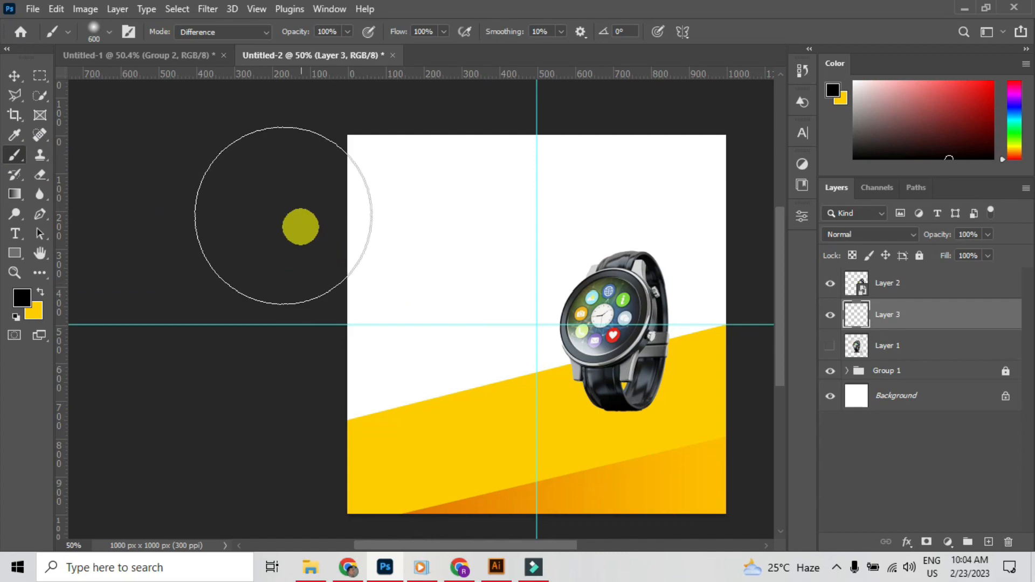
{"action": "left_click", "coordinate": [237, 31]}
{"action": "left_click", "coordinate": [237, 45]}
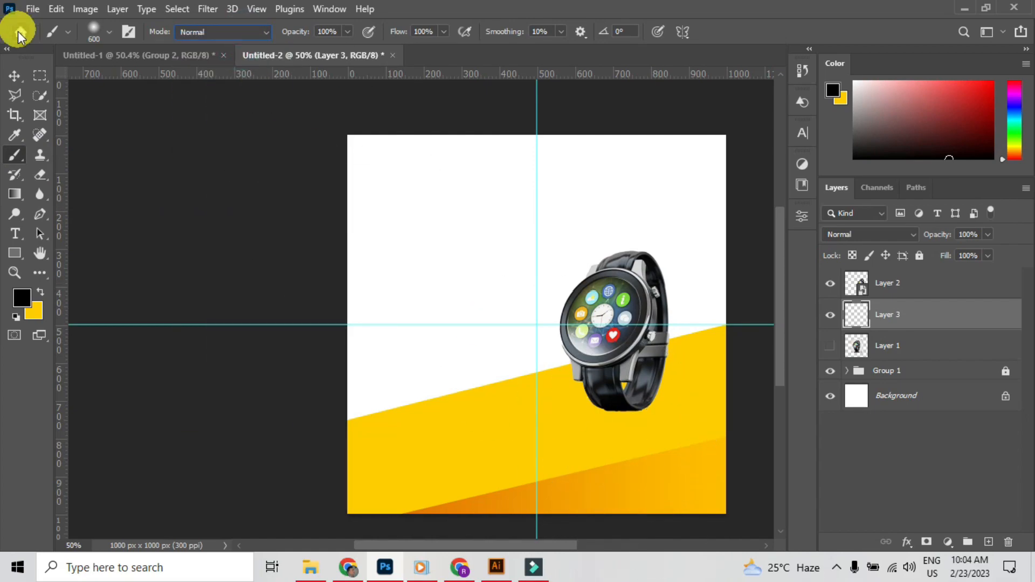
Flatten the brush tip to a narrow ellipse angled at 24° and stamp a black shadow under the watch.
{"action": "left_click", "coordinate": [105, 37]}
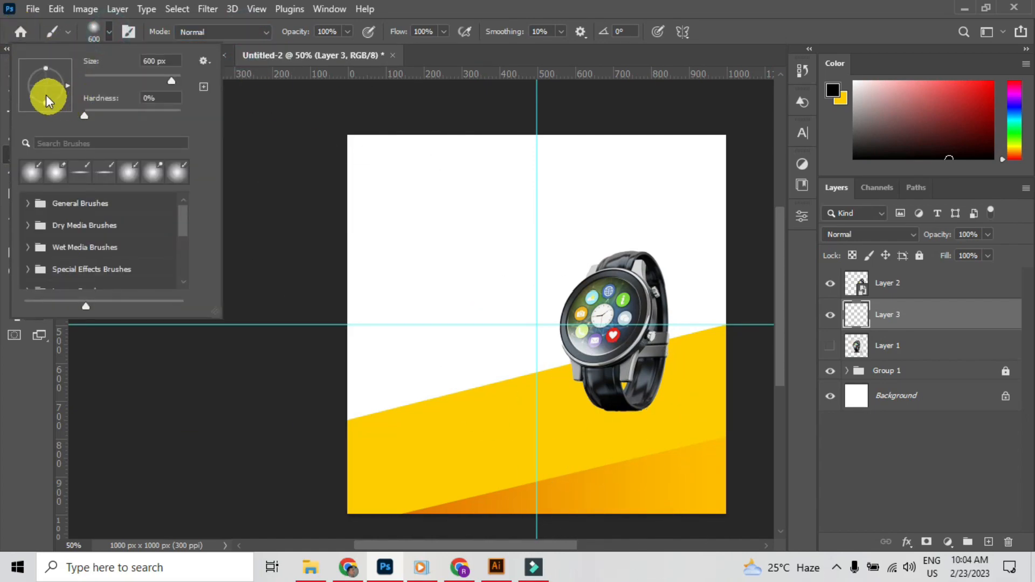
{"action": "mouse_move", "coordinate": [45, 84]}
{"action": "left_mouse_down"}
{"action": "mouse_move", "coordinate": [46, 107]}
{"action": "mouse_move", "coordinate": [55, 89]}
{"action": "mouse_move", "coordinate": [38, 98]}
{"action": "left_mouse_up"}
{"action": "left_click", "coordinate": [66, 87]}
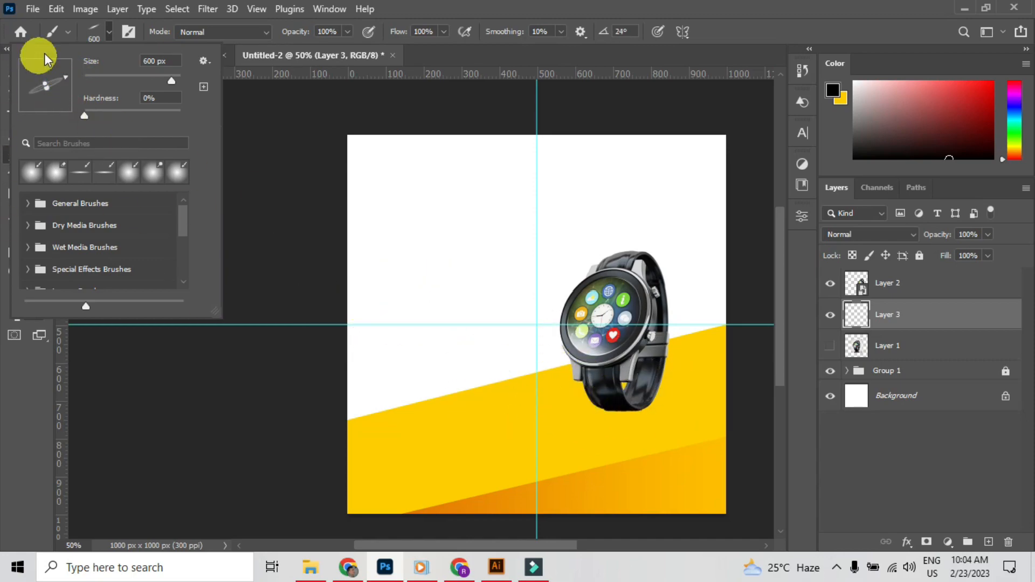
{"action": "left_click", "coordinate": [110, 32]}
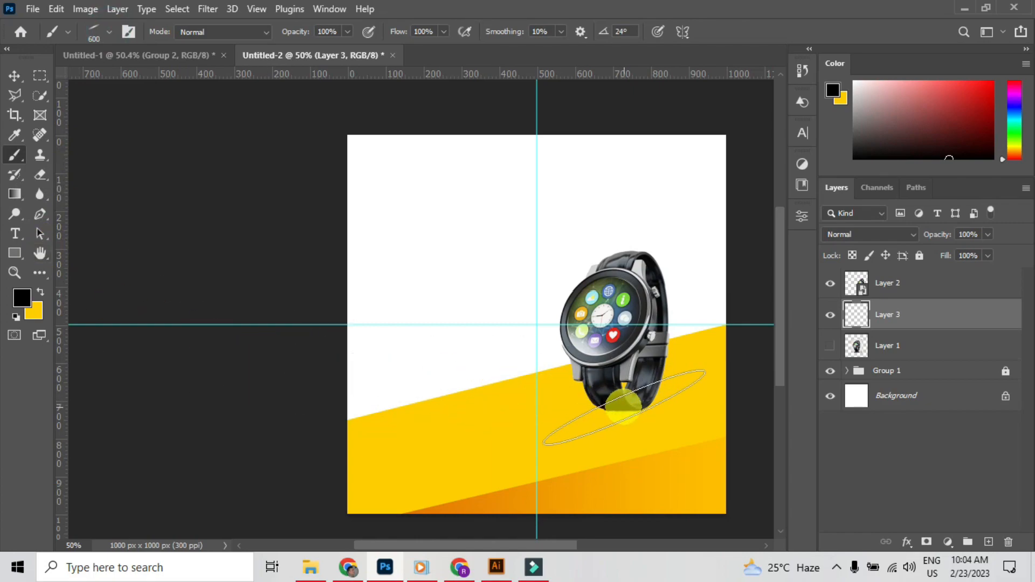
{"action": "left_click", "coordinate": [625, 409]}
{"action": "left_click", "coordinate": [15, 78]}
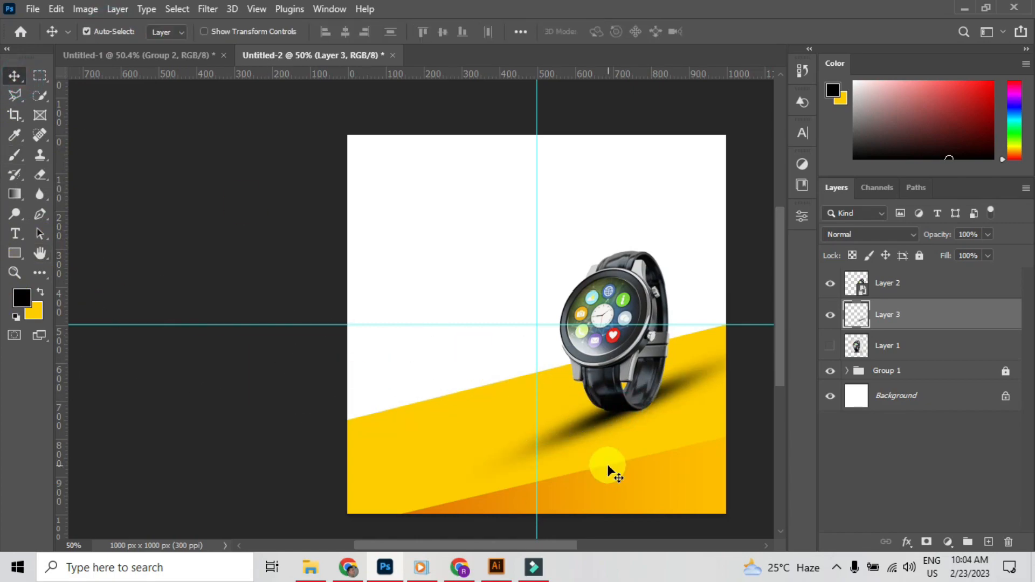
Transform the shadow to about 68% width and 92% height, rotate it about -1.6°, and place it under the strap.
{"action": "key", "text": "ctrl+t"}
{"action": "left_click_drag", "start_coordinate": [735, 402], "coordinate": [746, 361]}
{"action": "left_click_drag", "start_coordinate": [629, 437], "coordinate": [642, 437]}
{"action": "left_click_drag", "start_coordinate": [745, 466], "coordinate": [650, 431]}
{"action": "left_click_drag", "start_coordinate": [599, 408], "coordinate": [652, 440]}
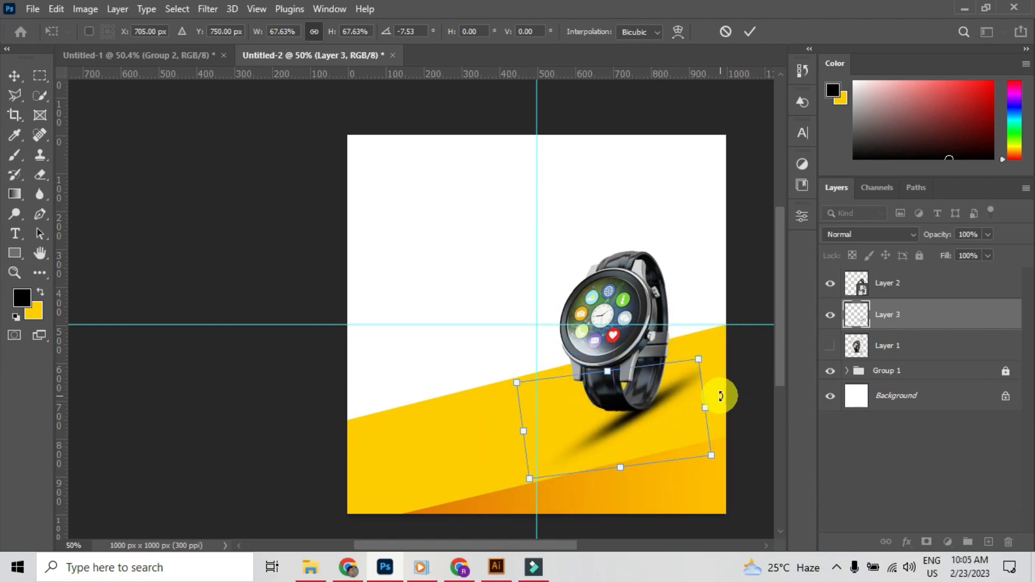
{"action": "left_click_drag", "start_coordinate": [718, 396], "coordinate": [723, 394]}
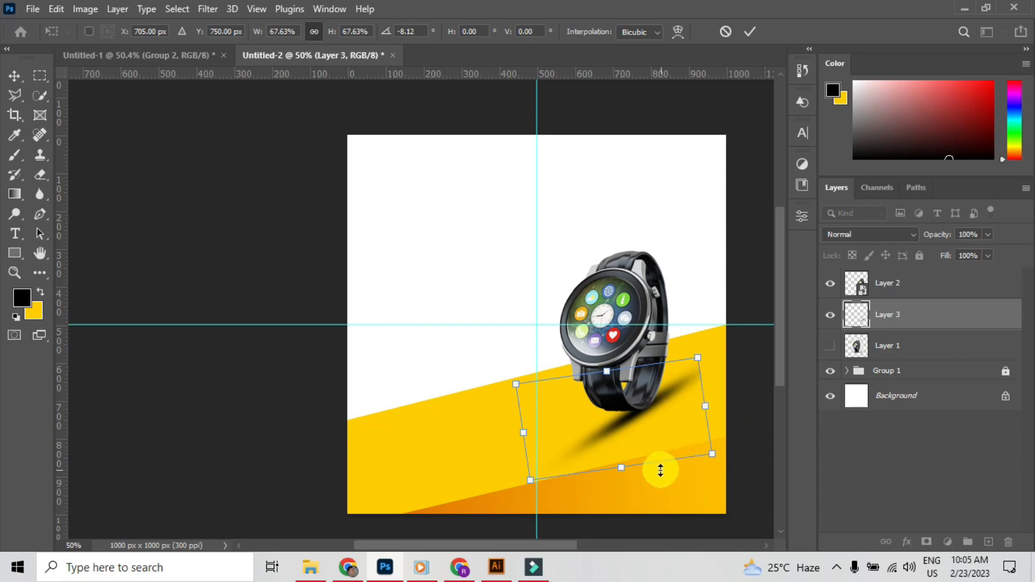
{"action": "left_click_drag", "start_coordinate": [628, 468], "coordinate": [639, 502]}
{"action": "left_click_drag", "start_coordinate": [722, 372], "coordinate": [728, 384]}
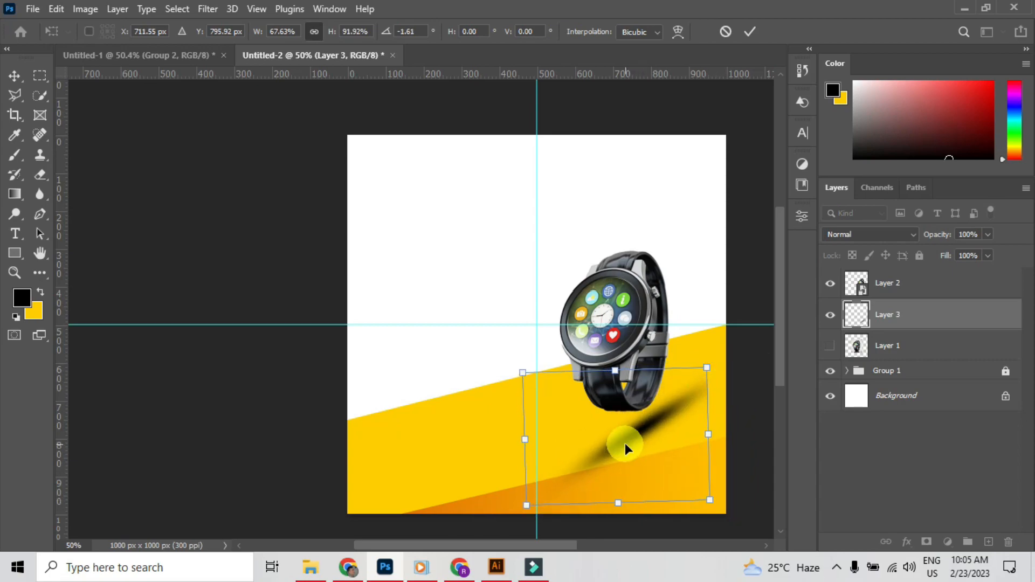
{"action": "left_click_drag", "start_coordinate": [626, 443], "coordinate": [615, 427]}
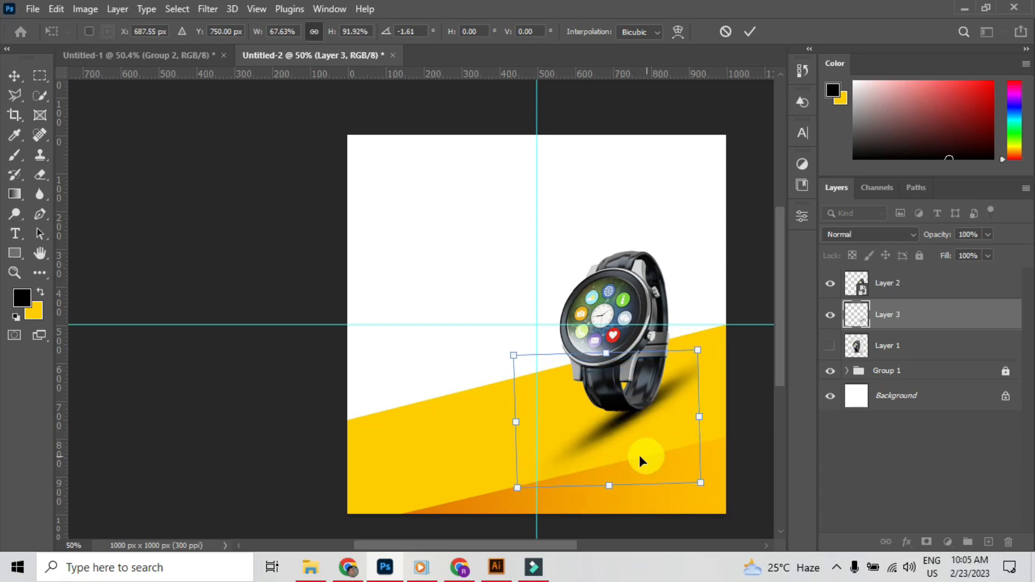
{"action": "left_click", "coordinate": [11, 78]}
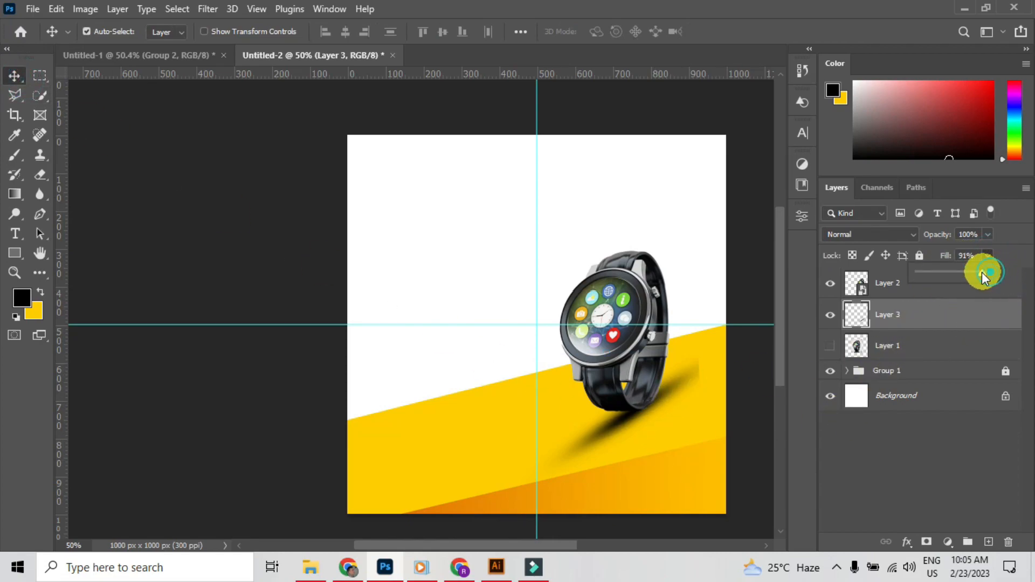
Reduce the shadow layer's fill to 83% and soften the shadow with a Gaussian Blur.
{"action": "left_click_drag", "start_coordinate": [978, 277], "coordinate": [976, 276]}
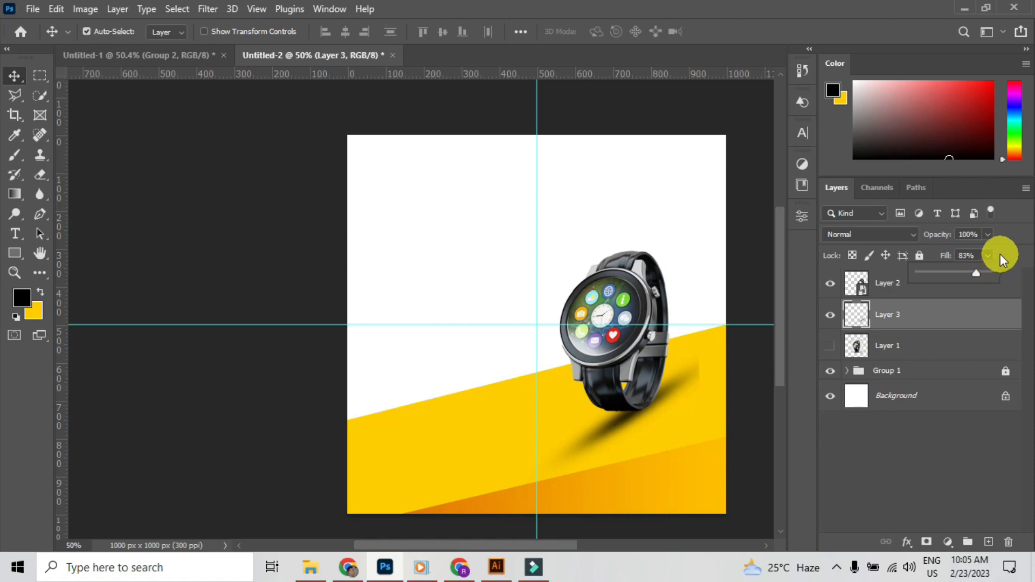
{"action": "left_click", "coordinate": [991, 254]}
{"action": "left_click", "coordinate": [205, 9]}
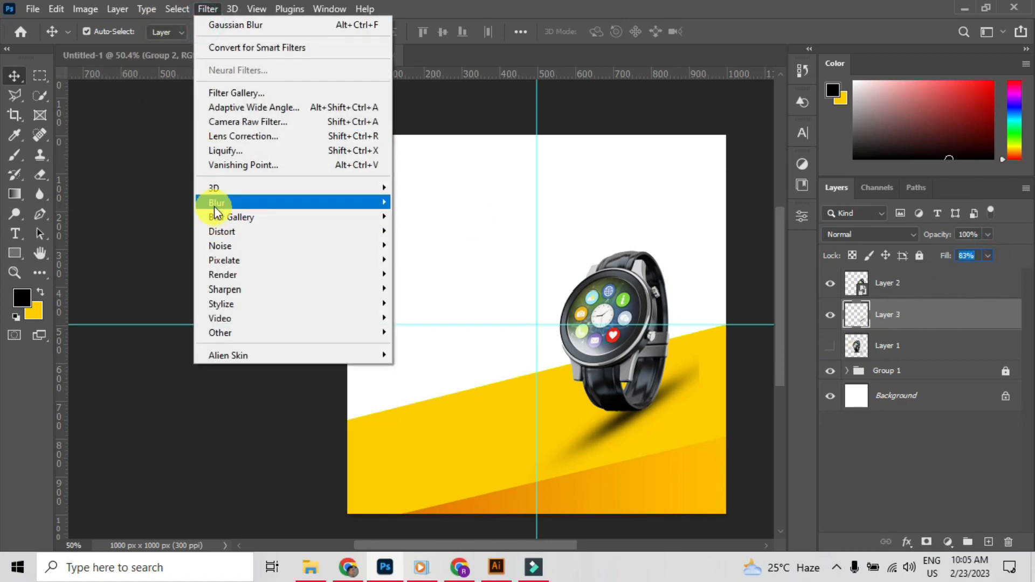
{"action": "mouse_move", "coordinate": [269, 207]}
{"action": "left_click", "coordinate": [411, 261]}
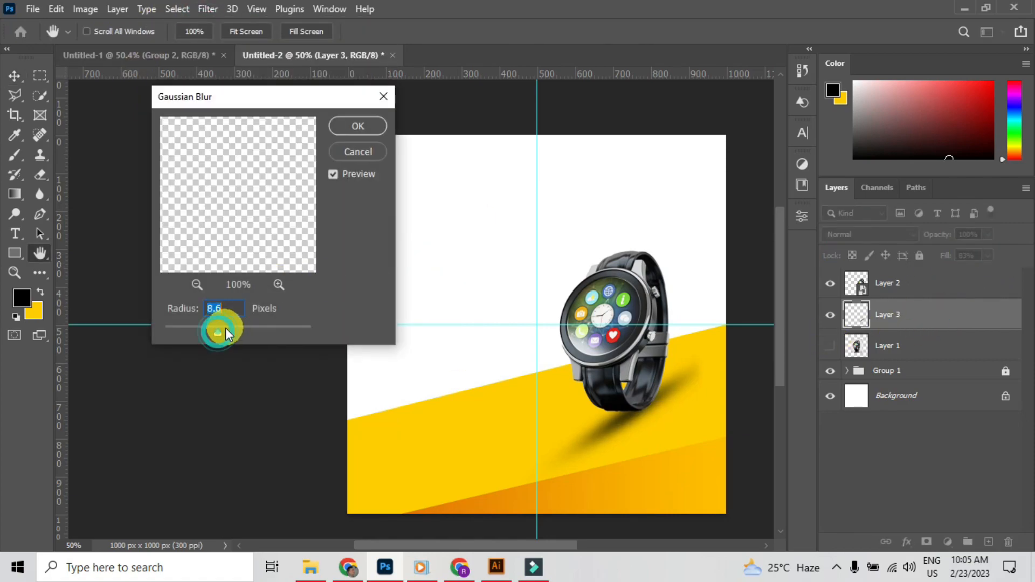
{"action": "mouse_move", "coordinate": [225, 328]}
{"action": "left_mouse_down"}
{"action": "mouse_move", "coordinate": [248, 326]}
{"action": "mouse_move", "coordinate": [232, 328]}
{"action": "left_mouse_up"}
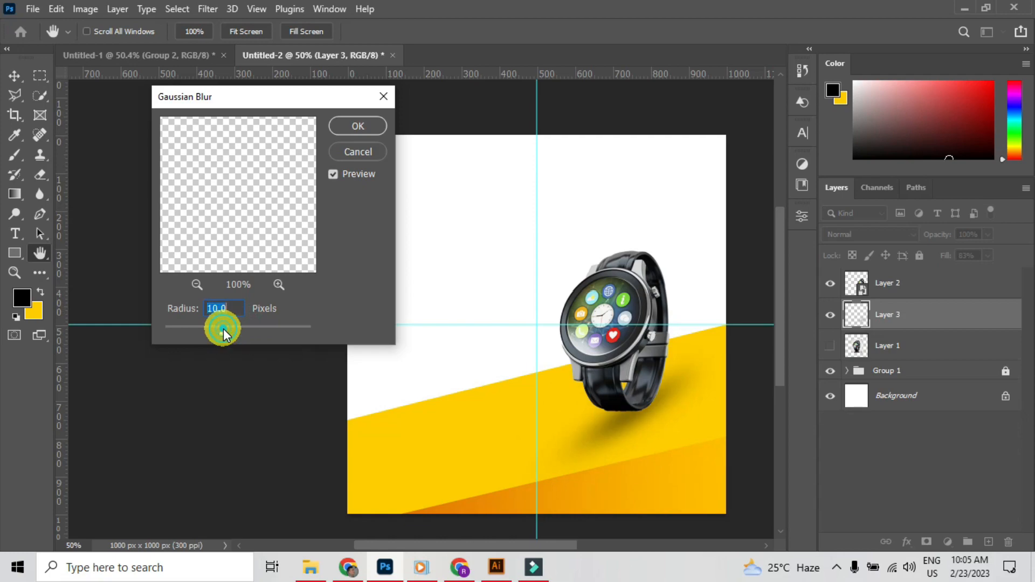
{"action": "left_click", "coordinate": [358, 126]}
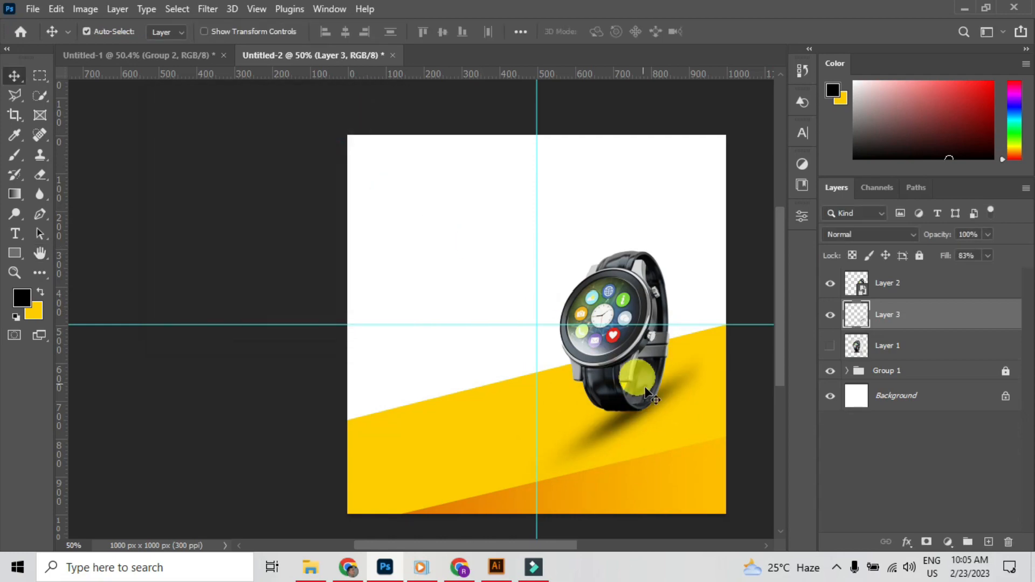
Erase the outer ends of the shadow with a soft 200 px eraser.
{"action": "left_click", "coordinate": [40, 175]}
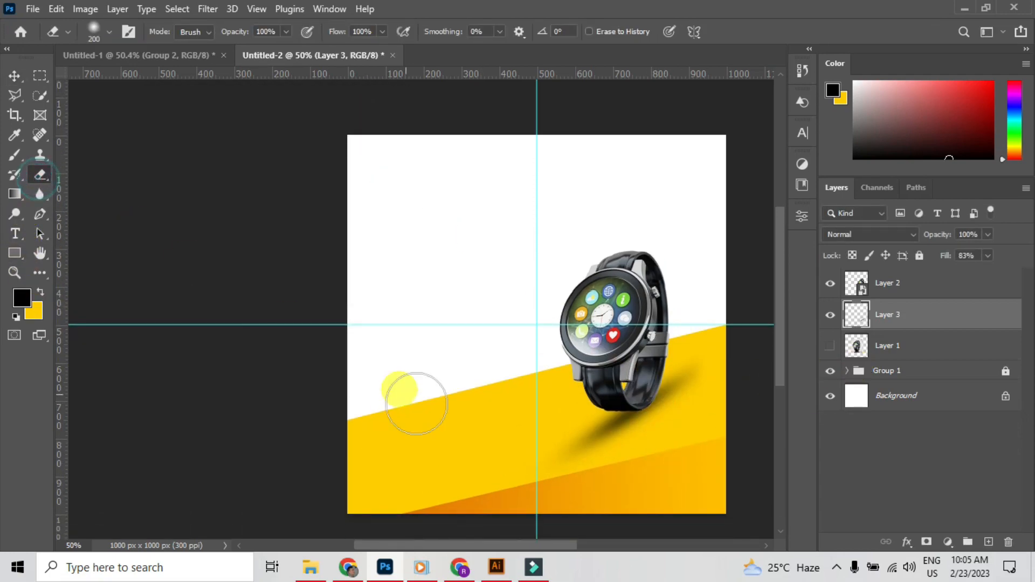
{"action": "left_click_drag", "start_coordinate": [591, 468], "coordinate": [576, 467]}
{"action": "left_click", "coordinate": [712, 403]}
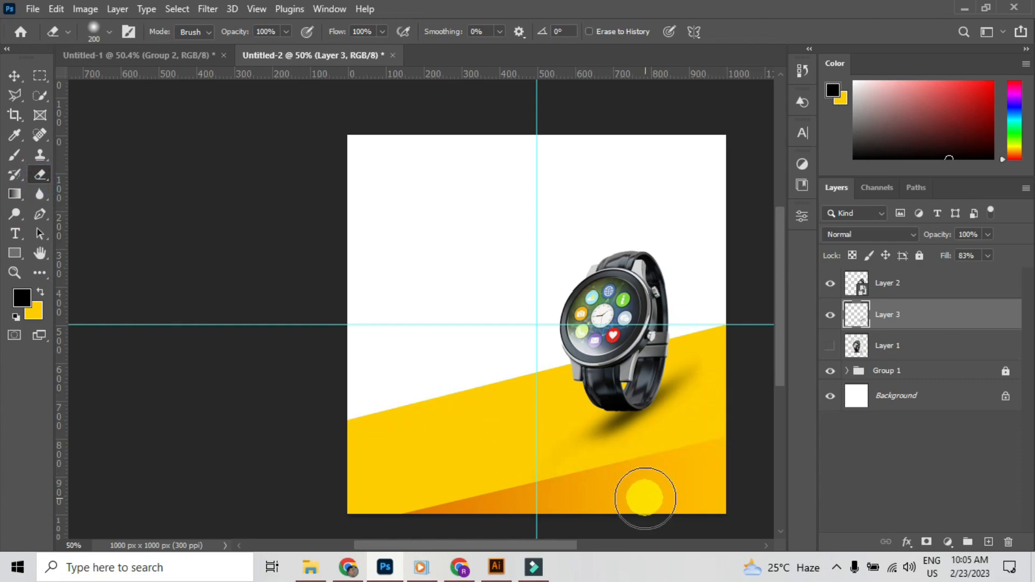
Enlarge the soft eraser to 500 px and fade the outer ends of the watch shadow further.
{"action": "key", "text": "bracketright"}
{"action": "key", "text": "bracketright"}
{"action": "key", "text": "bracketright"}
{"action": "key", "text": "bracketright"}
{"action": "key", "text": "bracketright"}
{"action": "key", "text": "bracketright"}
{"action": "key", "text": "bracketright"}
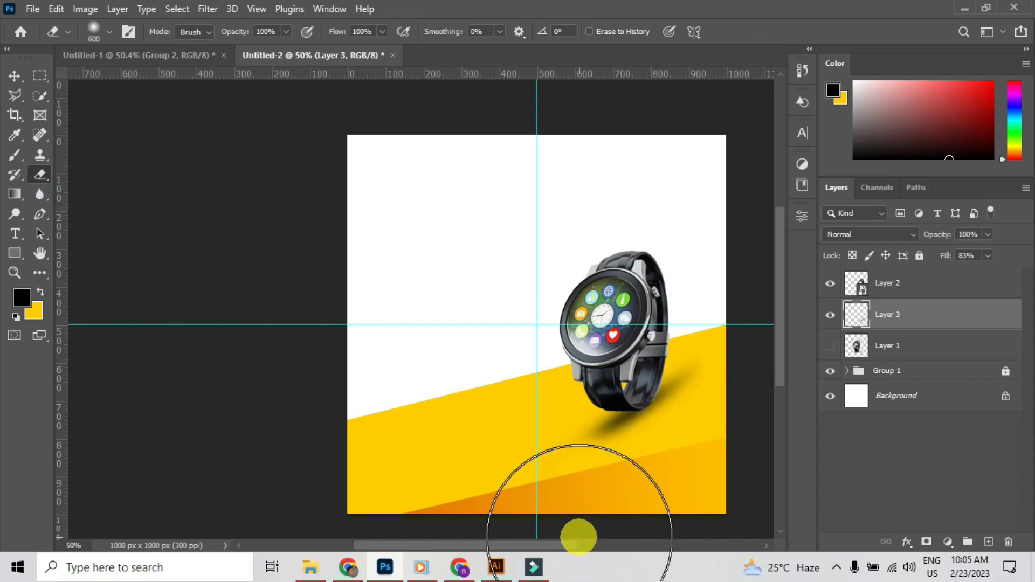
{"action": "key", "text": "bracketleft"}
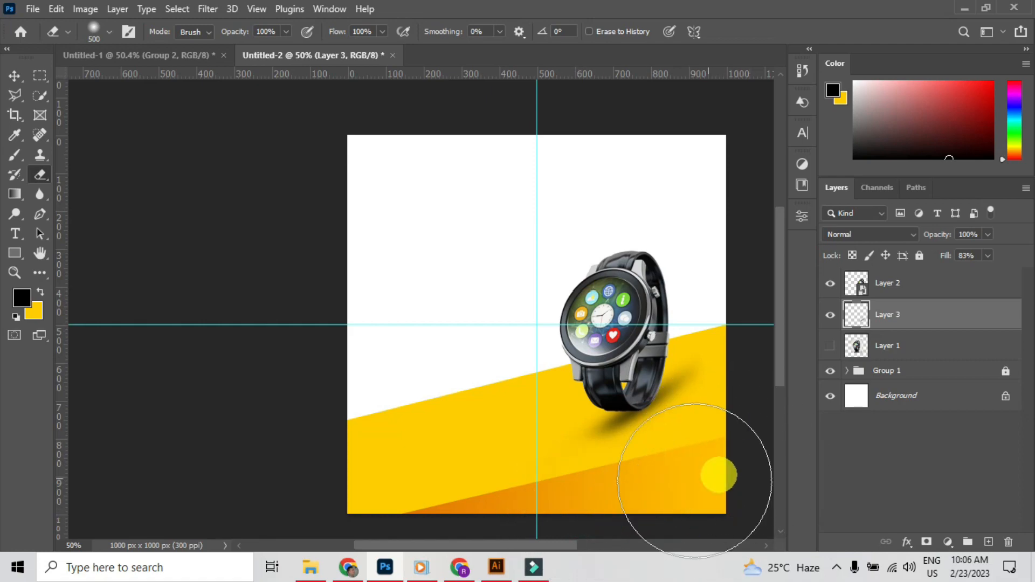
Scale the shadow to about 107%, rotate it slightly, and nudge it into place under the watch strap.
{"action": "left_click", "coordinate": [15, 75]}
{"action": "left_click", "coordinate": [573, 421]}
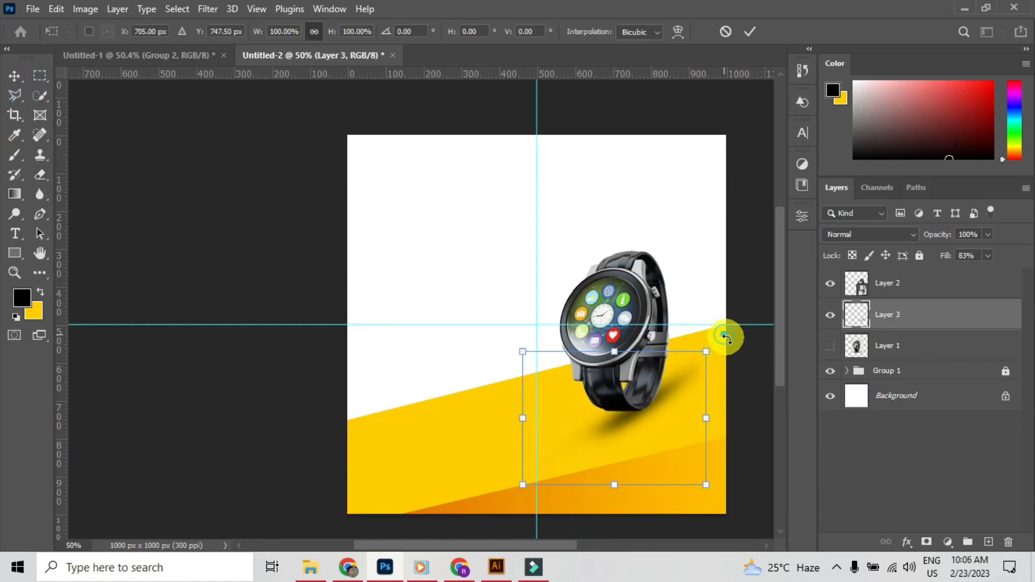
{"action": "mouse_move", "coordinate": [726, 336]}
{"action": "left_mouse_down"}
{"action": "mouse_move", "coordinate": [731, 344]}
{"action": "mouse_move", "coordinate": [717, 353]}
{"action": "left_mouse_up"}
{"action": "left_click_drag", "start_coordinate": [687, 386], "coordinate": [684, 397]}
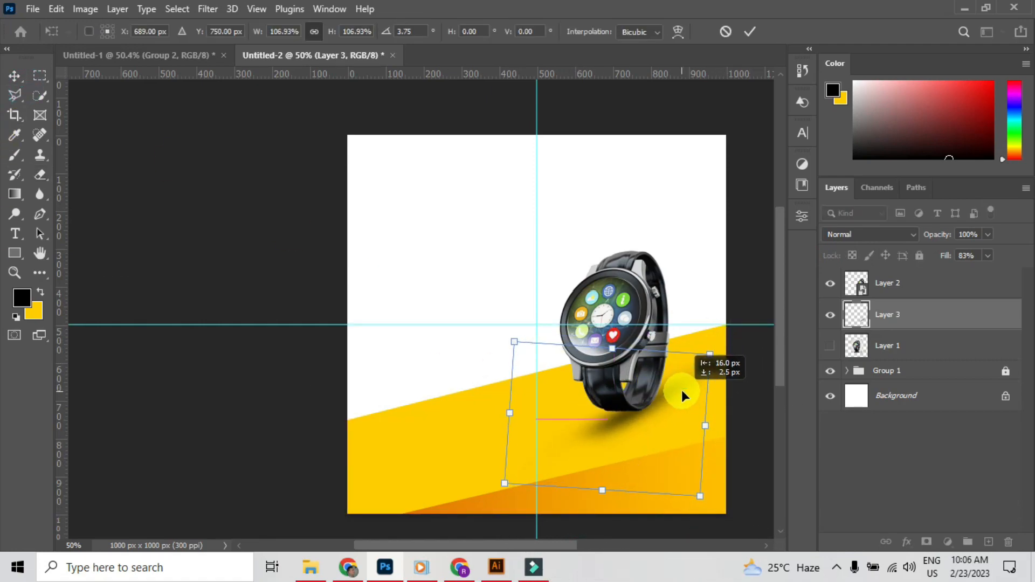
{"action": "left_click_drag", "start_coordinate": [728, 341], "coordinate": [721, 338]}
{"action": "left_click", "coordinate": [15, 75]}
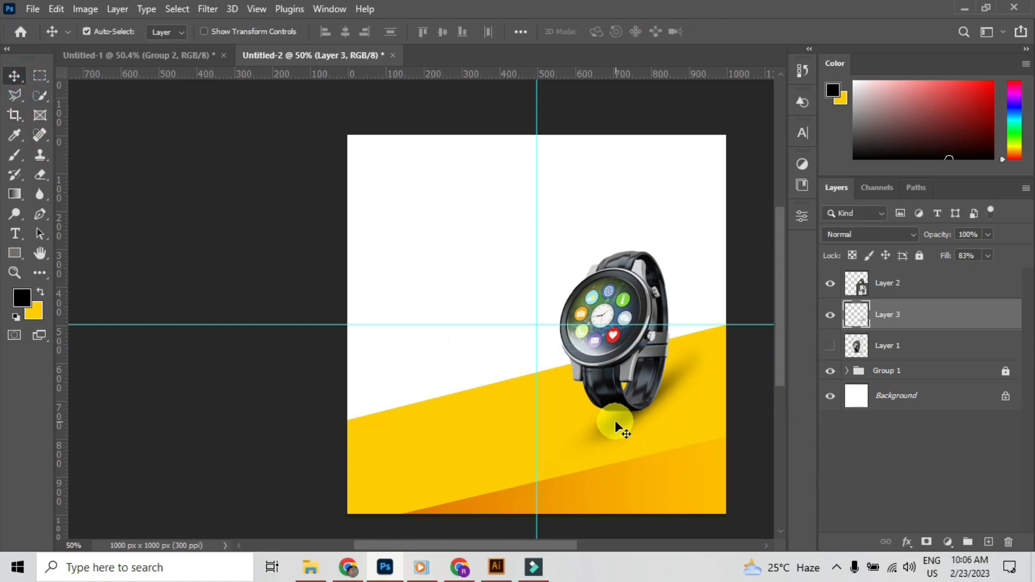
{"action": "mouse_move", "coordinate": [616, 427]}
{"action": "left_mouse_down"}
{"action": "mouse_move", "coordinate": [627, 448]}
{"action": "mouse_move", "coordinate": [613, 439]}
{"action": "mouse_move", "coordinate": [623, 424]}
{"action": "left_mouse_up"}
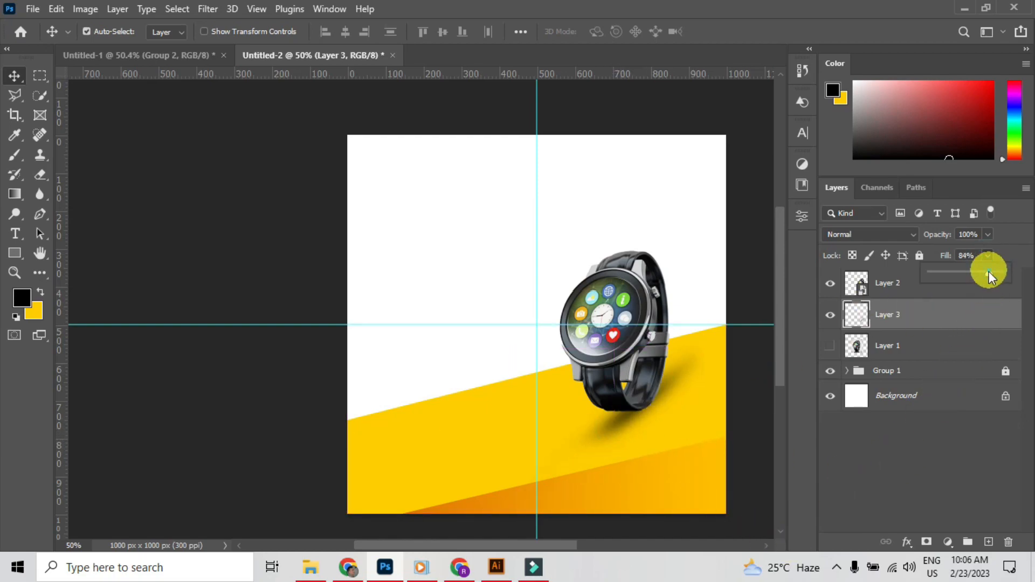
{"action": "left_click", "coordinate": [167, 296]}
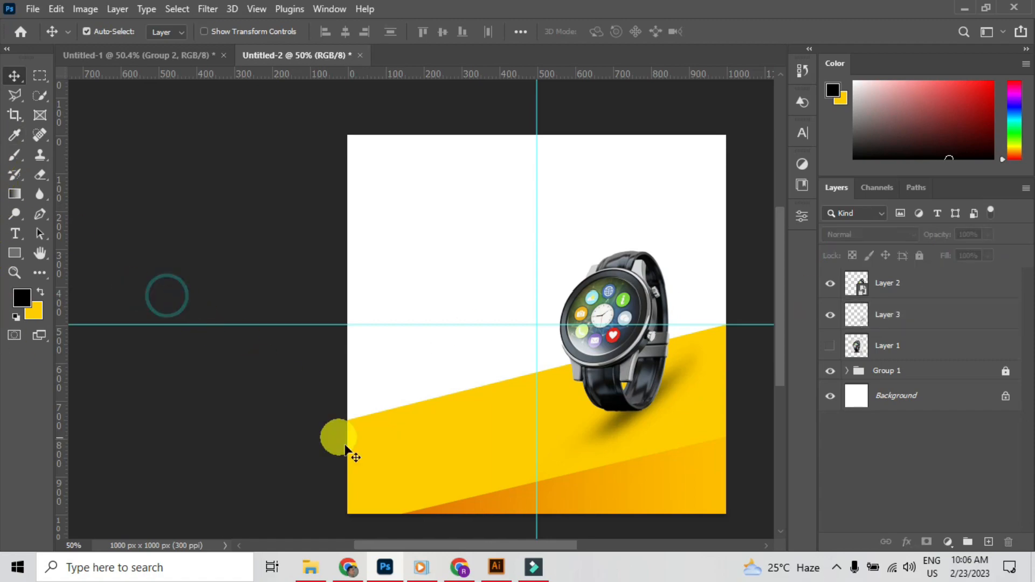
Add a new layer above Group 1 and set the foreground colour to dark grey #403e3e.
{"action": "scroll", "coordinate": [510, 351], "scroll_direction": "down", "scroll_amount": 1}
{"action": "left_click", "coordinate": [927, 380]}
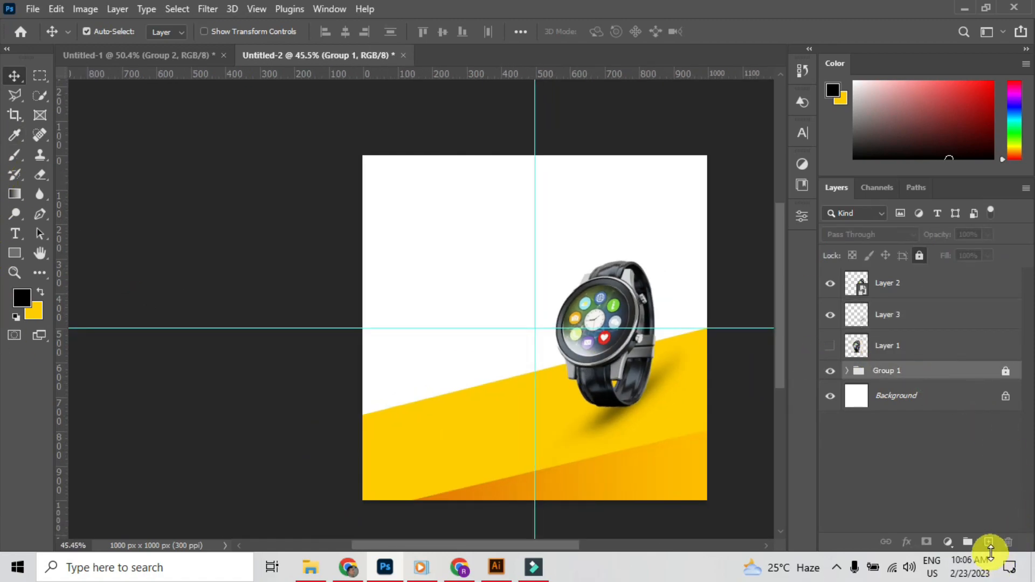
{"action": "left_click", "coordinate": [990, 543]}
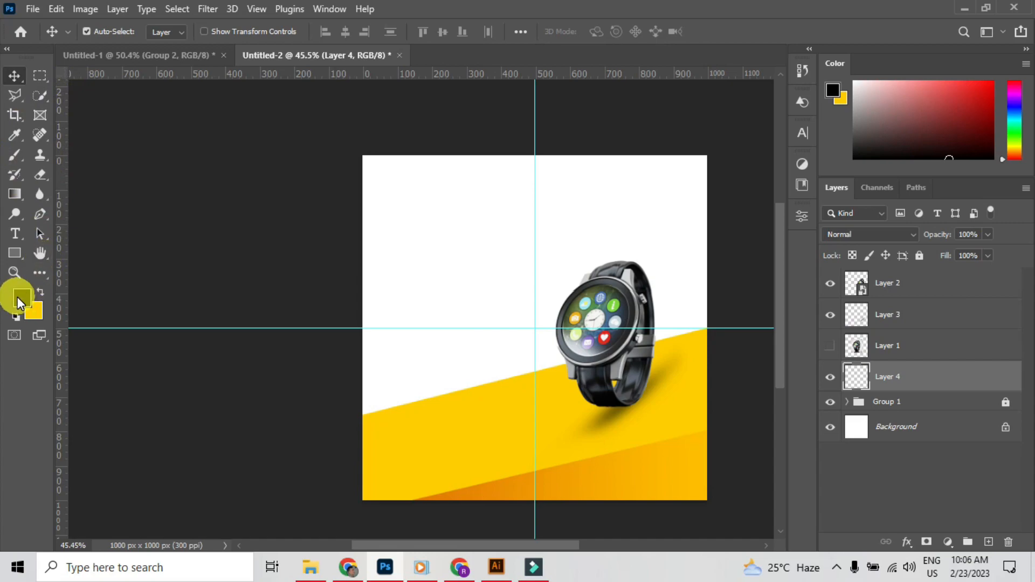
{"action": "left_click", "coordinate": [19, 302]}
{"action": "left_click", "coordinate": [535, 254]}
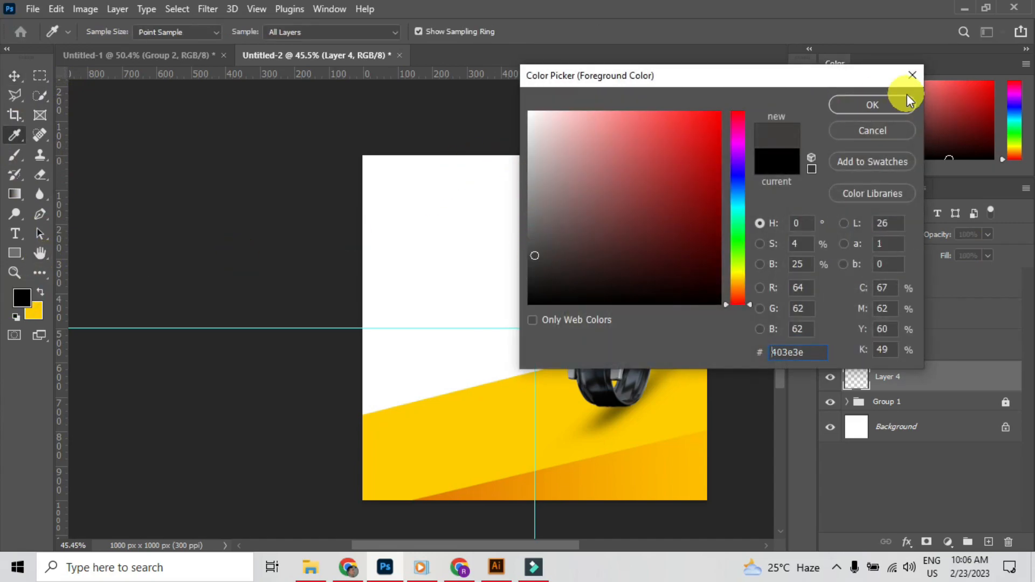
{"action": "left_click", "coordinate": [872, 105]}
Fill the new layer with the foreground colour using the Paint Bucket and move it below Group 1.
{"action": "left_click", "coordinate": [15, 194]}
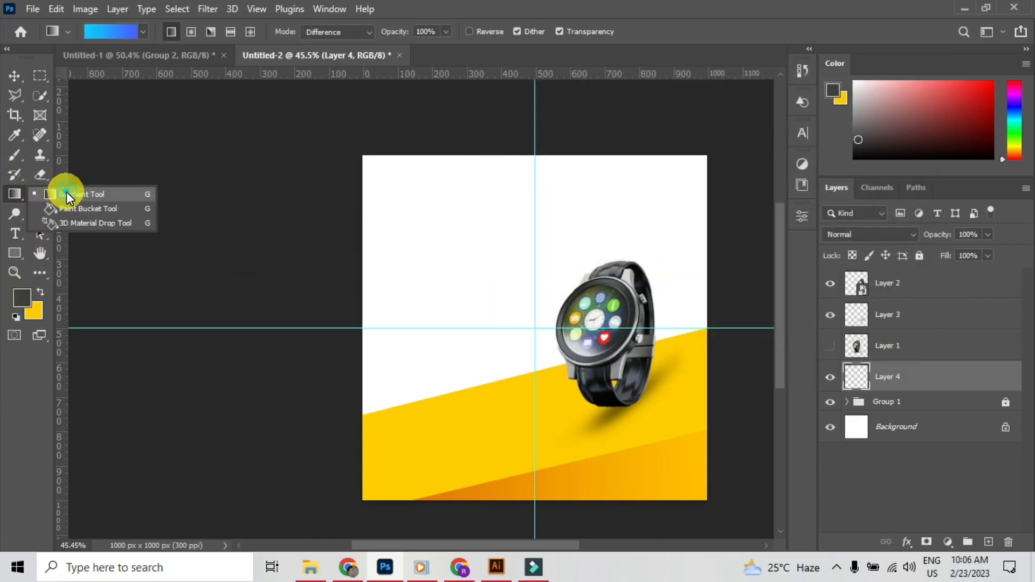
{"action": "left_click", "coordinate": [47, 209]}
{"action": "left_click", "coordinate": [481, 238]}
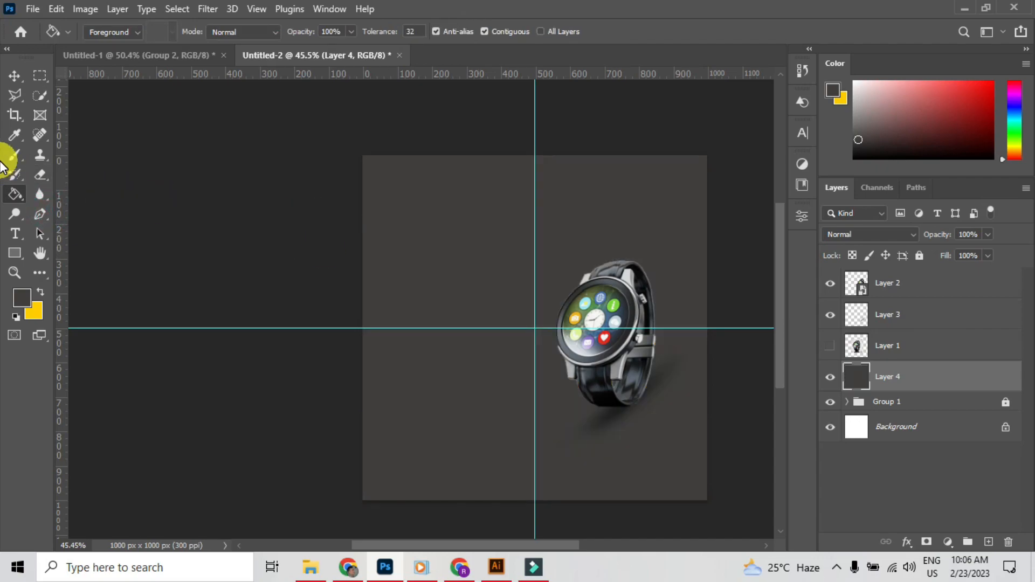
{"action": "left_click", "coordinate": [13, 77]}
{"action": "left_click_drag", "start_coordinate": [885, 378], "coordinate": [888, 412]}
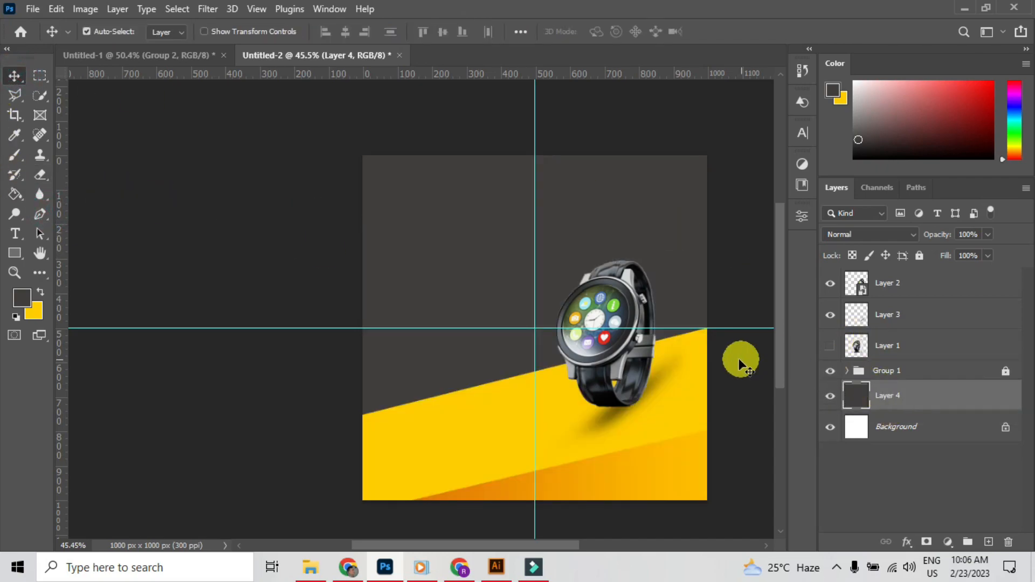
Group the watch layers Layer 1, Layer 2 and Layer 3.
{"action": "scroll", "coordinate": [739, 363], "scroll_direction": "down", "scroll_amount": 3}
{"action": "scroll", "coordinate": [705, 365], "scroll_direction": "up", "scroll_amount": 2}
{"action": "scroll", "coordinate": [705, 364], "scroll_direction": "down", "scroll_amount": 2}
{"action": "left_click", "coordinate": [922, 339], "text": "ctrl"}
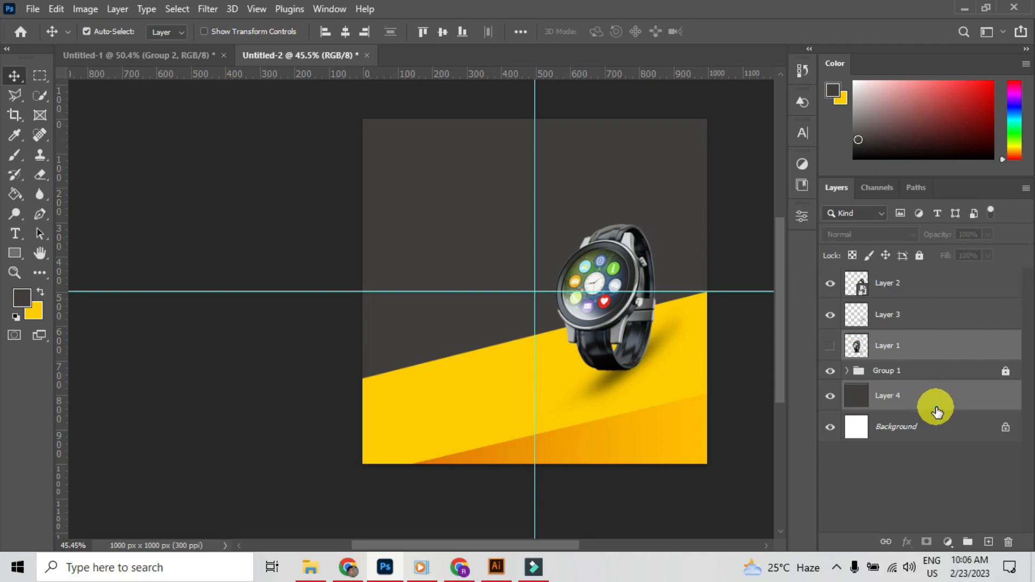
{"action": "left_click", "coordinate": [927, 346]}
{"action": "left_click", "coordinate": [927, 315], "text": "ctrl"}
{"action": "left_click", "coordinate": [927, 291], "text": "ctrl"}
{"action": "key", "text": "ctrl+g"}
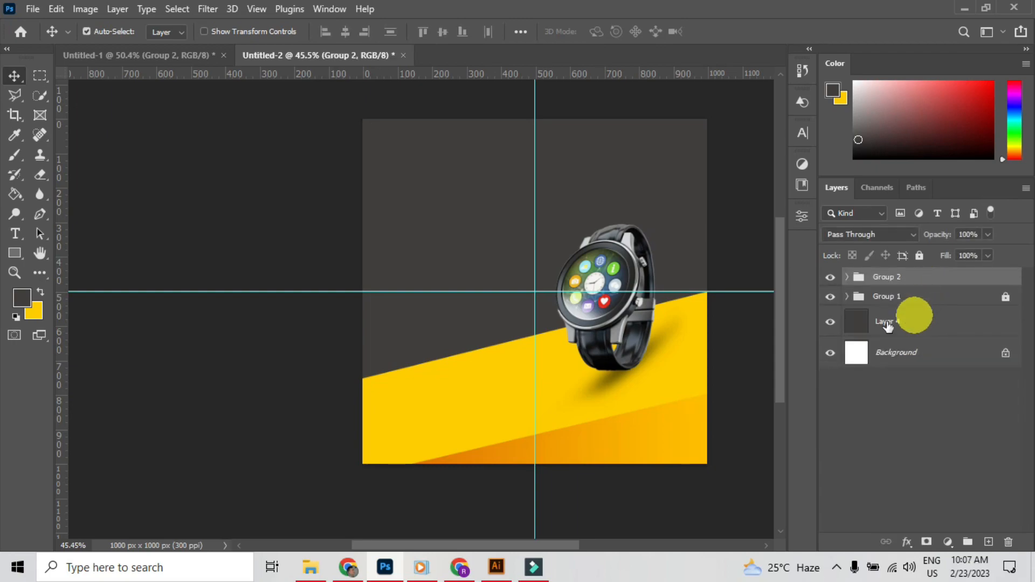
Copy the blue diamond-pattern background image from the iStock texture results in Chrome and paste it above Layer 4 in Photoshop.
{"action": "scroll", "coordinate": [666, 359], "scroll_direction": "down", "scroll_amount": 1}
{"action": "scroll", "coordinate": [674, 356], "scroll_direction": "up", "scroll_amount": 3}
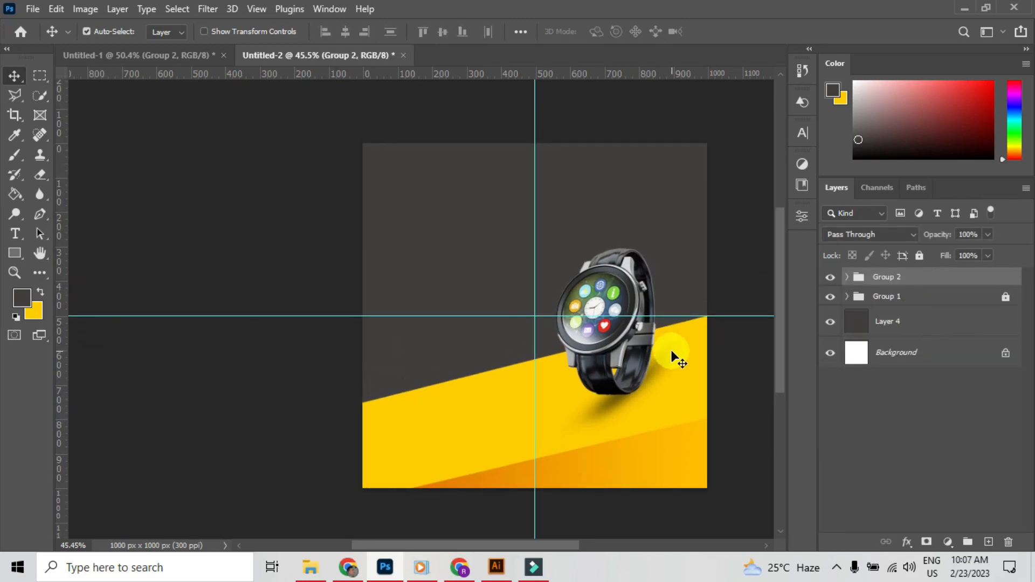
{"action": "left_click", "coordinate": [931, 330]}
{"action": "left_click", "coordinate": [459, 567]}
{"action": "left_click", "coordinate": [428, 12]}
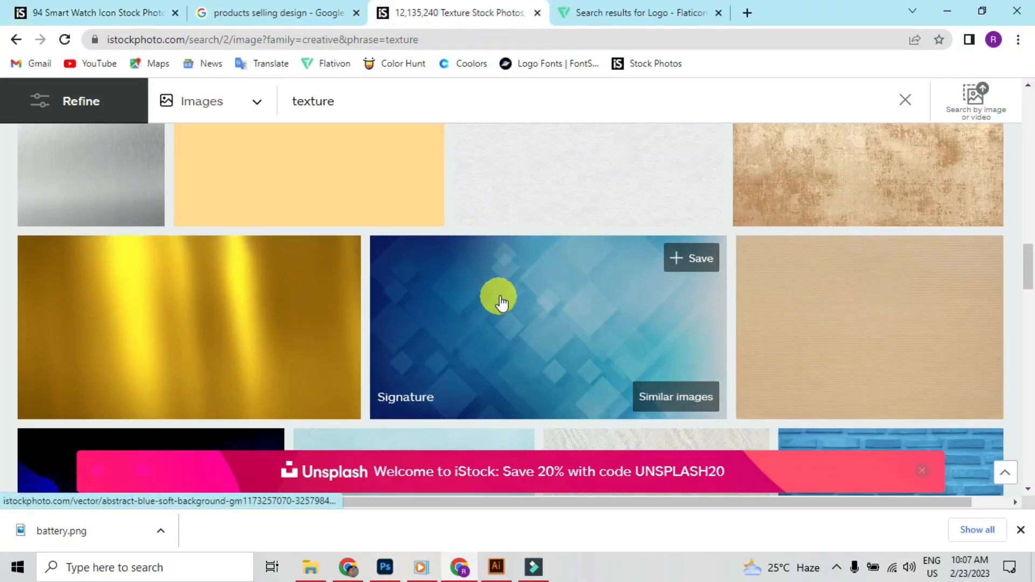
{"action": "right_click", "coordinate": [497, 296]}
{"action": "left_click", "coordinate": [536, 221]}
{"action": "key", "text": "alt+Tab"}
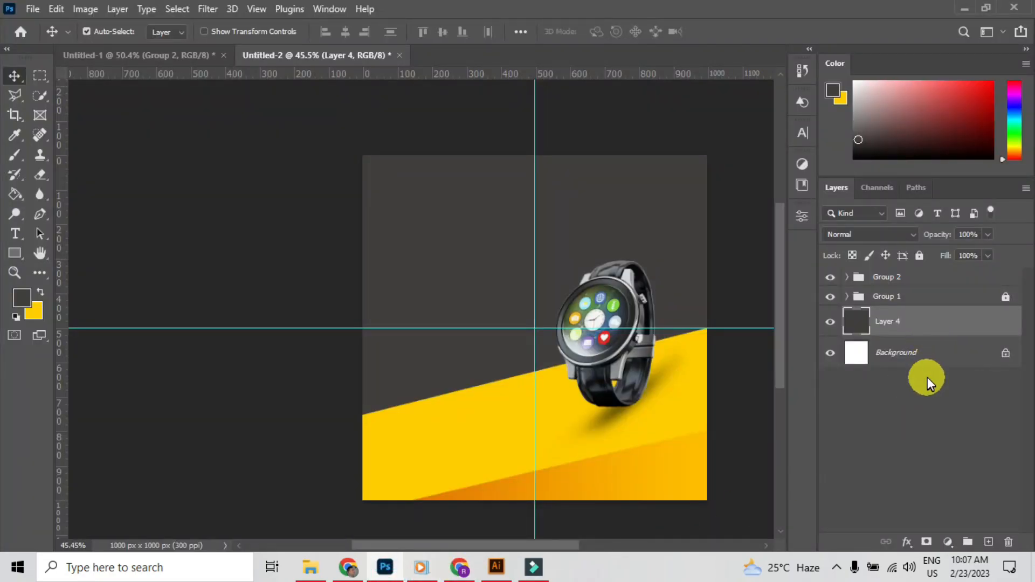
{"action": "key", "text": "ctrl+v"}
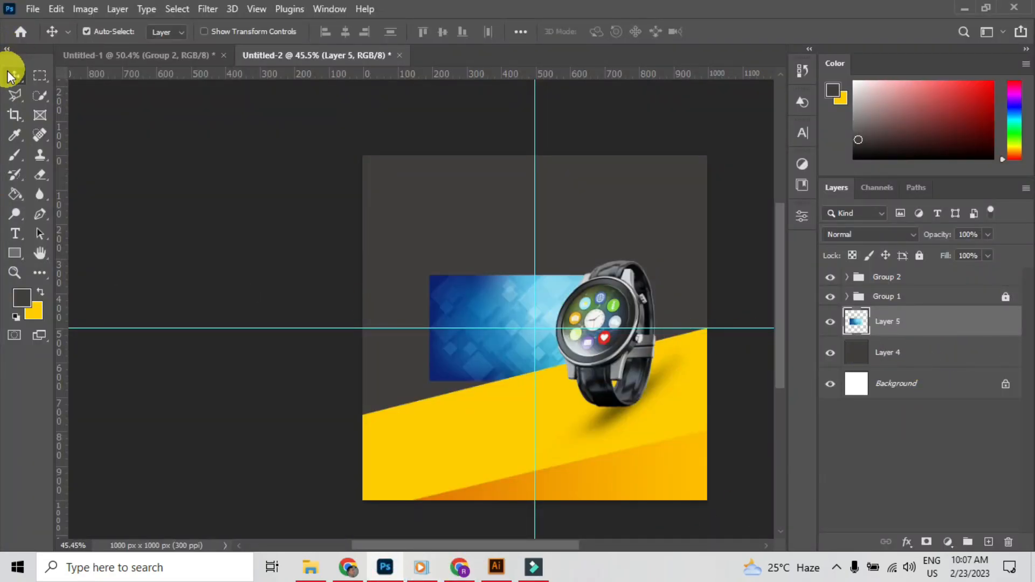
Enlarge the pasted blue texture to about 253% and position it to cover the canvas area above the yellow slope.
{"action": "key", "text": "ctrl+t"}
{"action": "left_click_drag", "start_coordinate": [639, 380], "coordinate": [763, 480]}
{"action": "left_click_drag", "start_coordinate": [720, 419], "coordinate": [637, 299]}
{"action": "left_click_drag", "start_coordinate": [697, 328], "coordinate": [630, 408]}
{"action": "left_click_drag", "start_coordinate": [563, 221], "coordinate": [566, 152]}
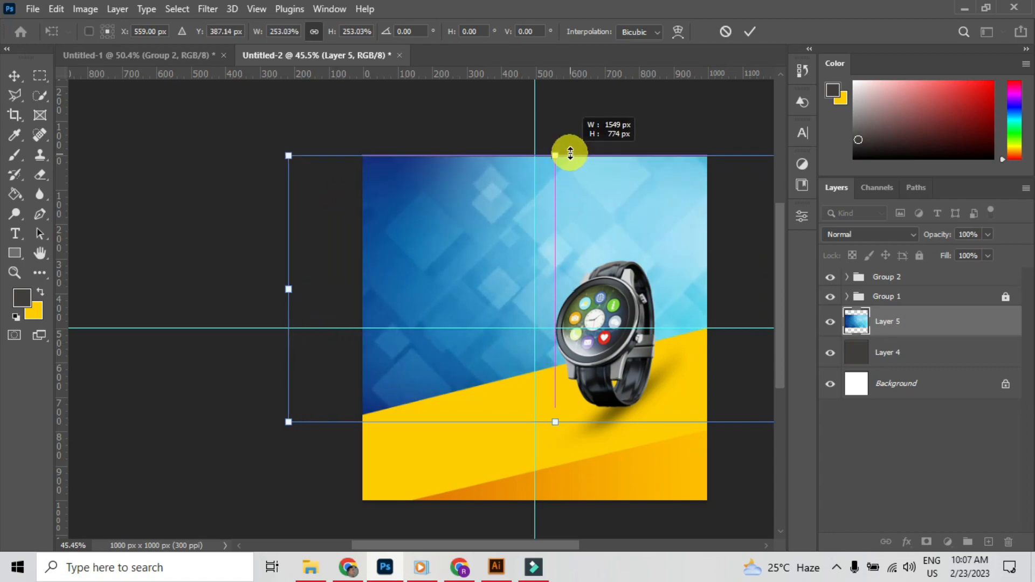
{"action": "left_click_drag", "start_coordinate": [606, 257], "coordinate": [641, 257]}
{"action": "left_click", "coordinate": [14, 75]}
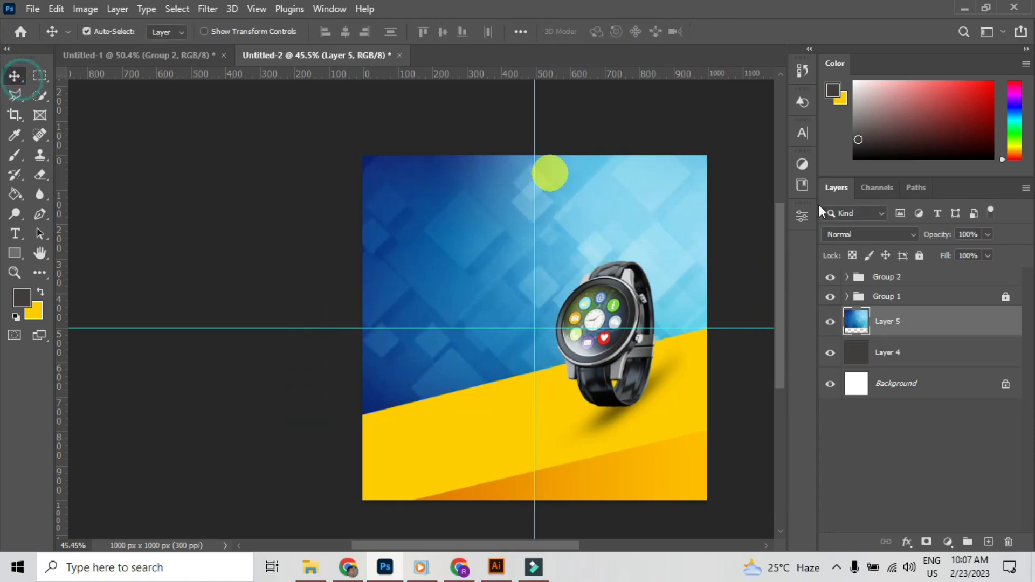
Set the texture layer's blend mode to Luminosity and its fill to 14%.
{"action": "left_click", "coordinate": [900, 234]}
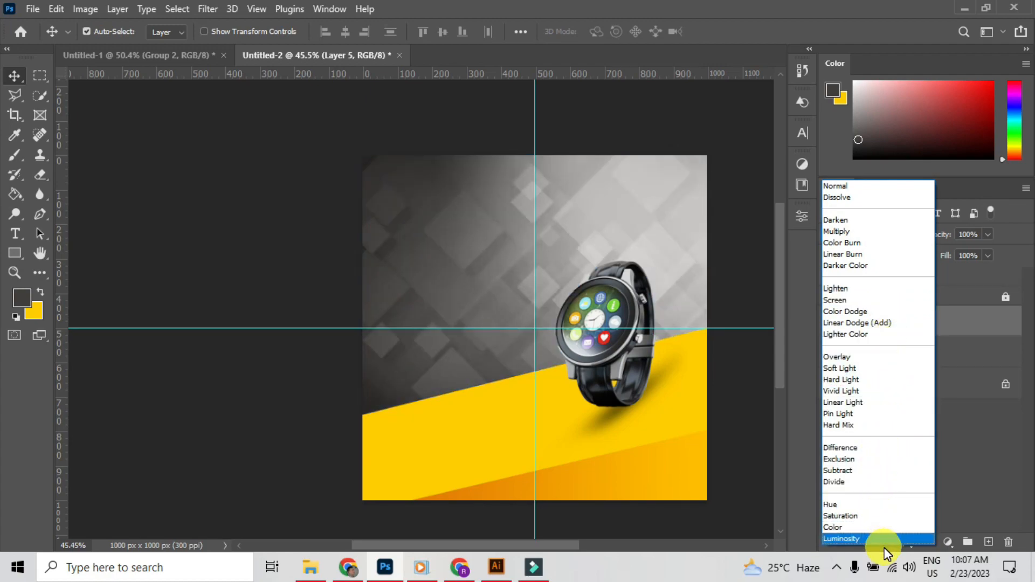
{"action": "left_click", "coordinate": [884, 541]}
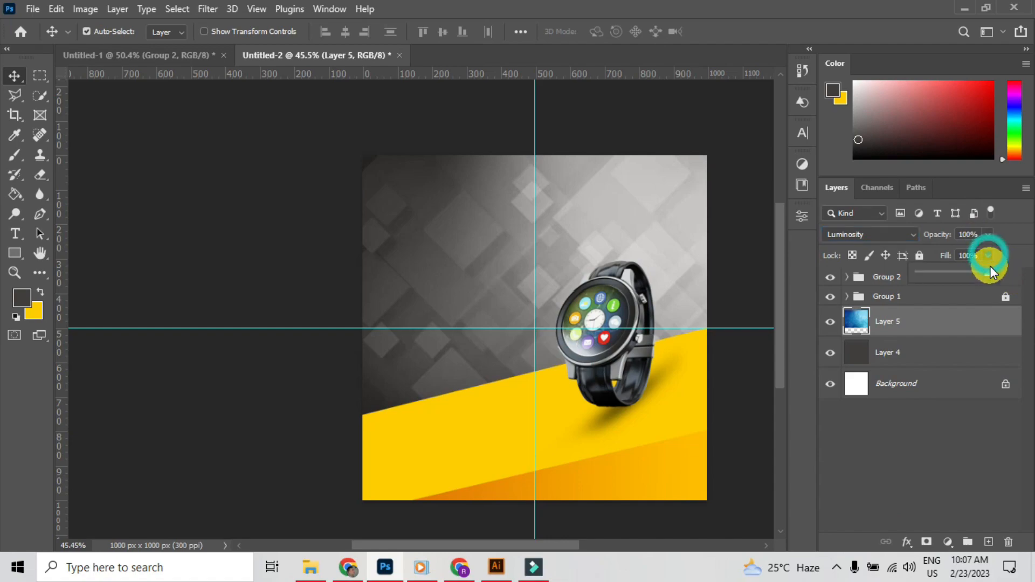
{"action": "left_click_drag", "start_coordinate": [963, 274], "coordinate": [927, 273]}
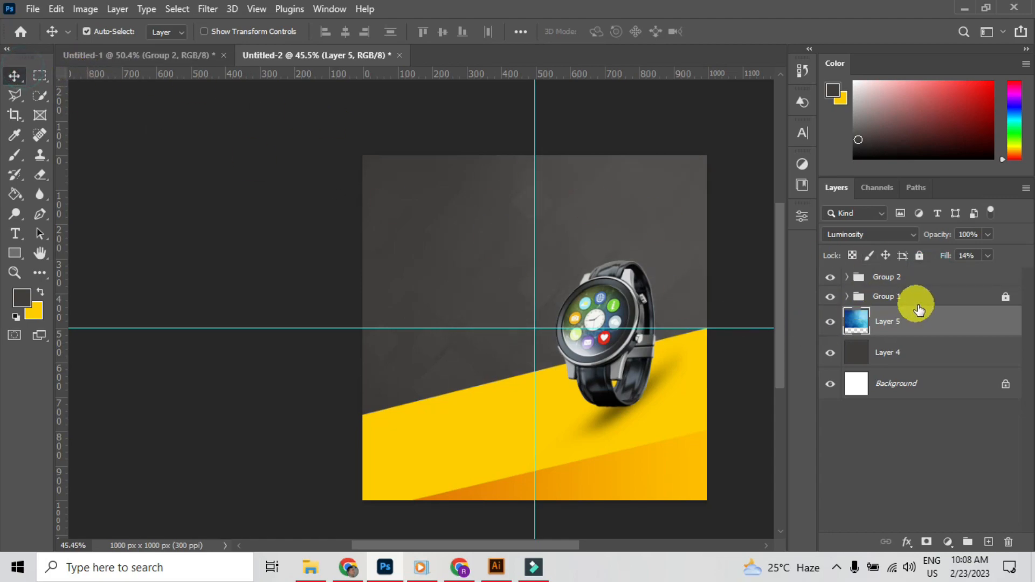
Add an empty layer above Group 2 and duplicate the watch layer, Layer 2, inside the group.
{"action": "left_click", "coordinate": [905, 277]}
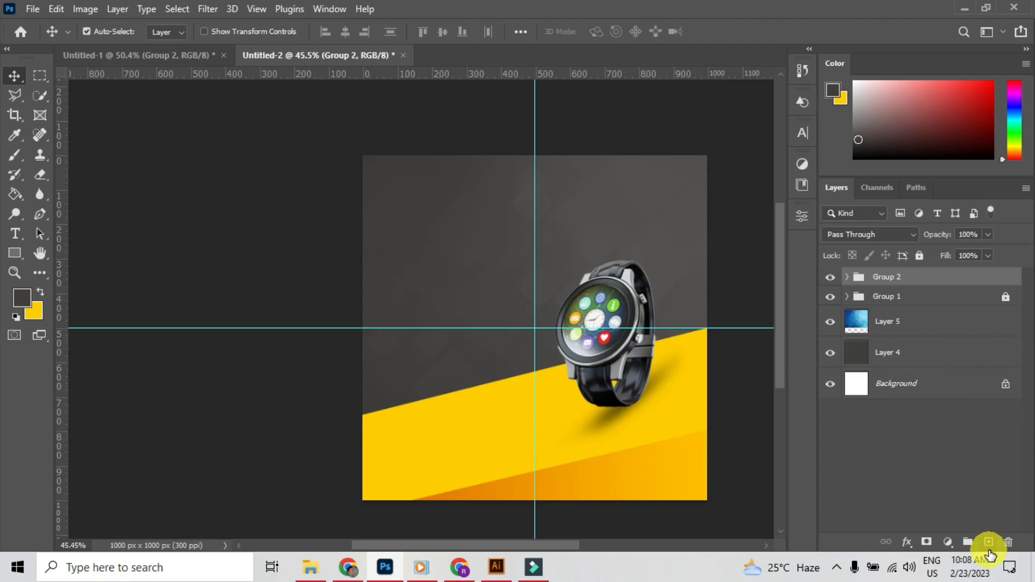
{"action": "left_click", "coordinate": [988, 543]}
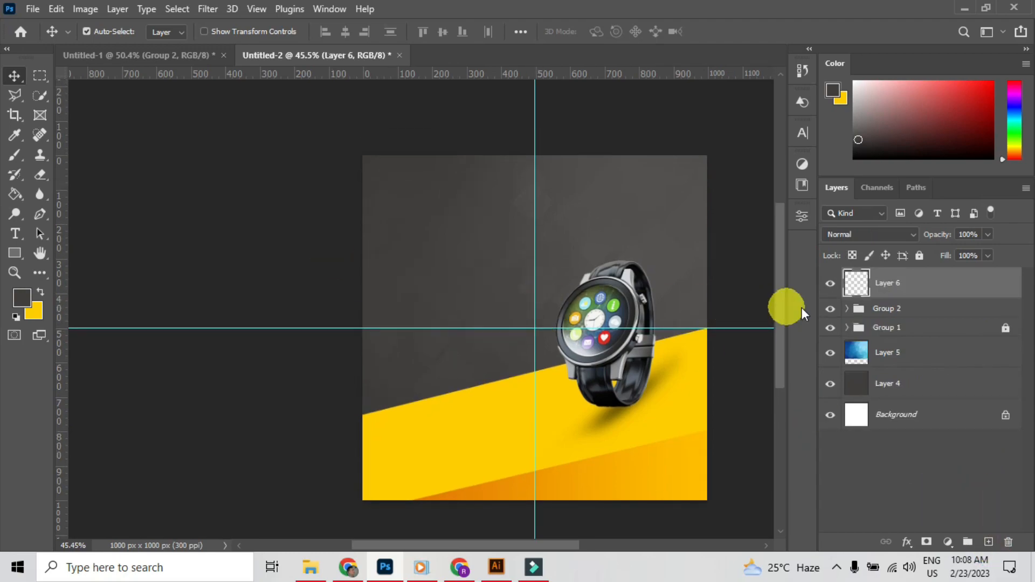
{"action": "left_click", "coordinate": [849, 311]}
{"action": "left_click", "coordinate": [904, 335]}
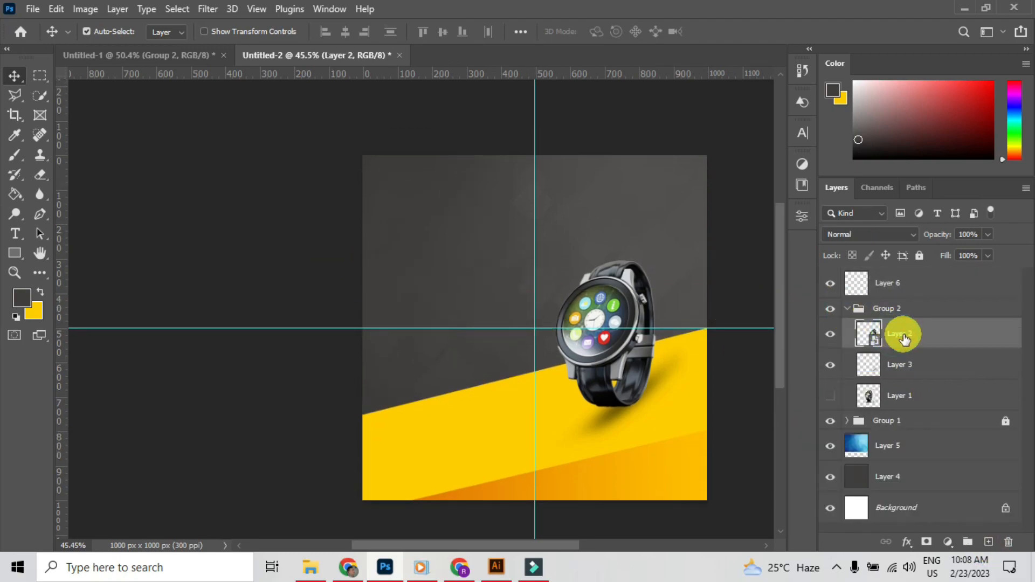
{"action": "key", "text": "ctrl+j"}
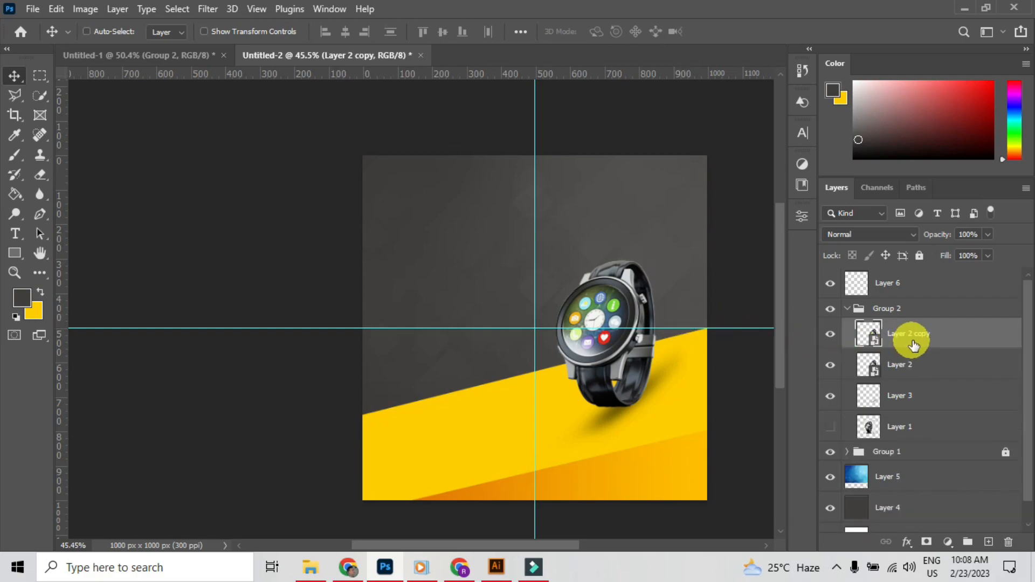
Rotate the watch copy -90°, enlarge it to about 182%, and place it across the upper part of the canvas.
{"action": "key", "text": "ctrl+t"}
{"action": "left_click_drag", "start_coordinate": [723, 357], "coordinate": [696, 219]}
{"action": "left_click_drag", "start_coordinate": [678, 385], "coordinate": [705, 405]}
{"action": "left_click_drag", "start_coordinate": [615, 308], "coordinate": [636, 334]}
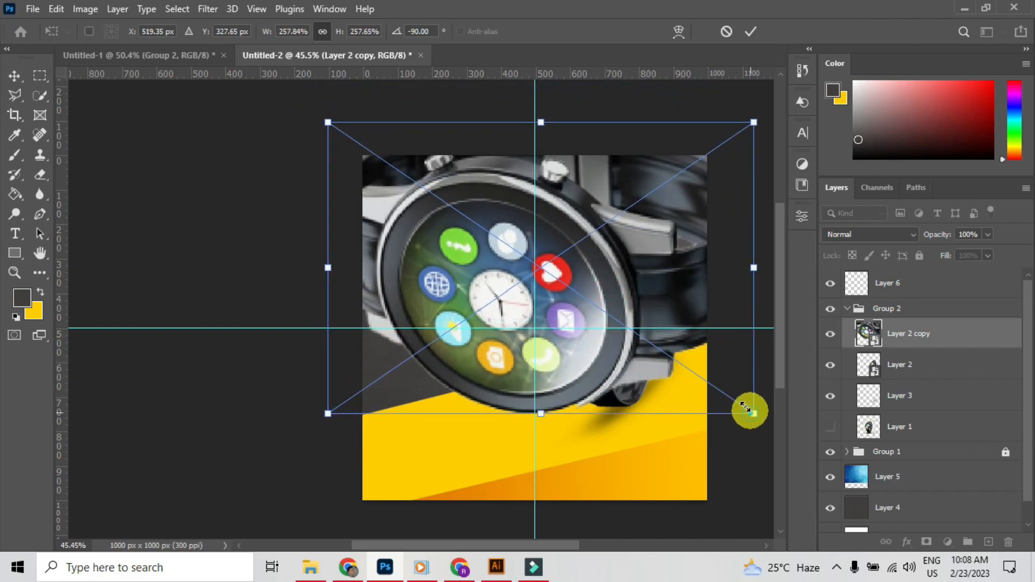
{"action": "left_click_drag", "start_coordinate": [752, 412], "coordinate": [689, 341]}
{"action": "left_click_drag", "start_coordinate": [662, 293], "coordinate": [665, 270]}
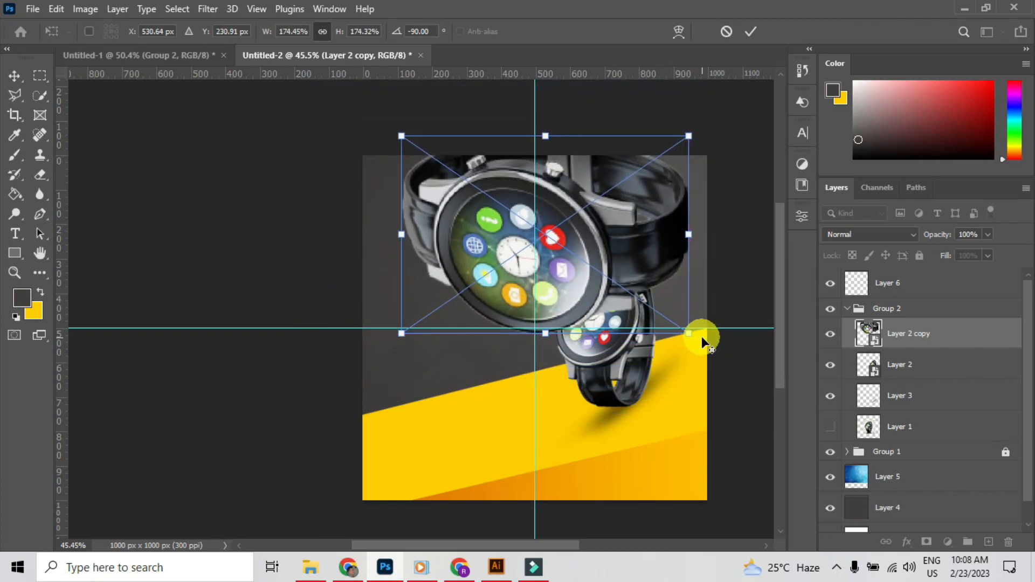
{"action": "left_click_drag", "start_coordinate": [701, 336], "coordinate": [694, 337]}
{"action": "left_click", "coordinate": [15, 76]}
{"action": "left_click", "coordinate": [567, 229]}
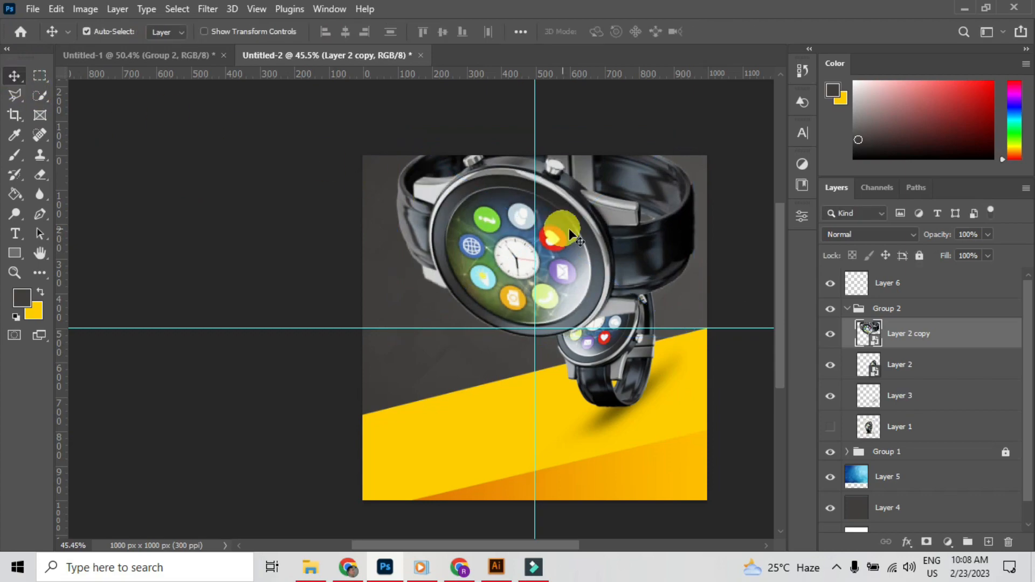
Move the enlarged watch copy below Layer 2 and reduce its fill to 4%.
{"action": "left_click_drag", "start_coordinate": [858, 344], "coordinate": [904, 382]}
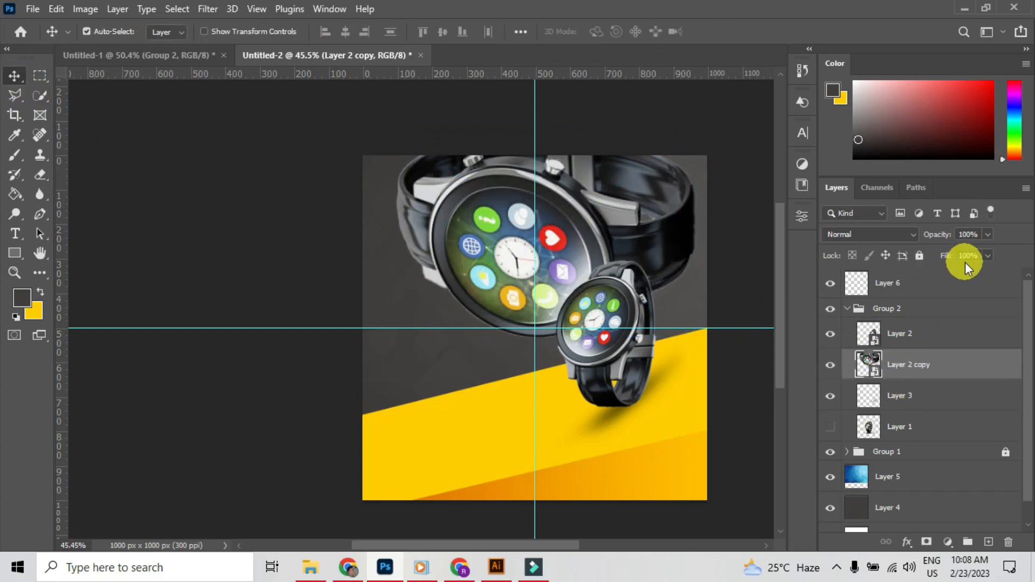
{"action": "left_click_drag", "start_coordinate": [976, 275], "coordinate": [930, 271]}
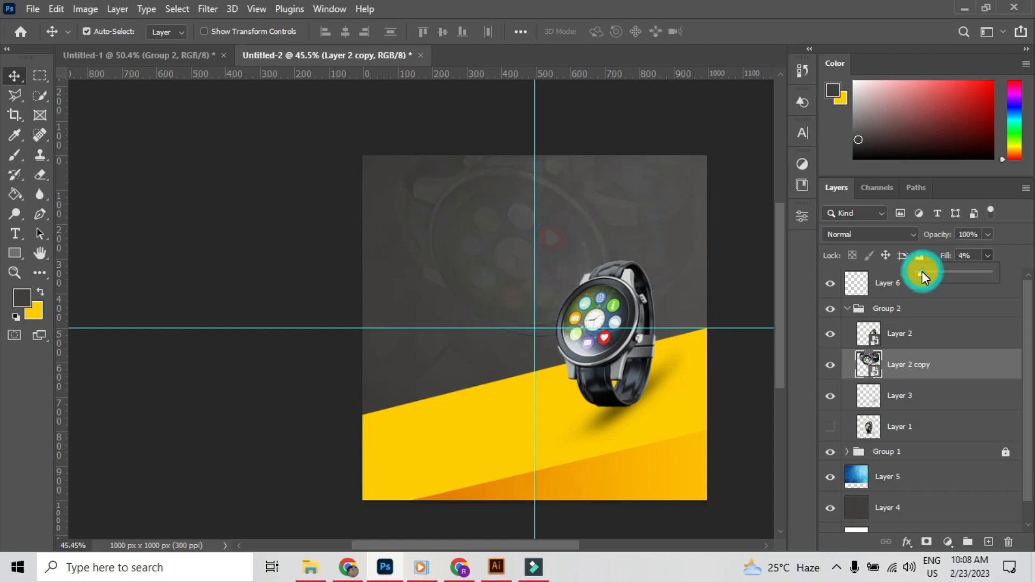
{"action": "left_click_drag", "start_coordinate": [920, 271], "coordinate": [921, 270]}
{"action": "left_click", "coordinate": [976, 251]}
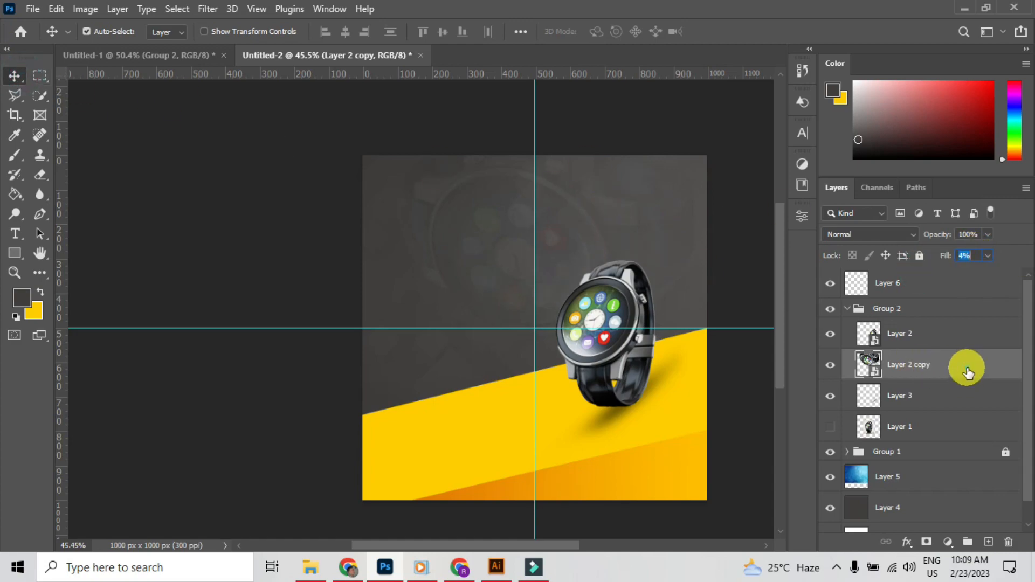
Nudge the faint enlarged watch copy slightly down and left, to about X 513 px, Y 304 px.
{"action": "key", "text": "ctrl+t"}
{"action": "left_click_drag", "start_coordinate": [645, 267], "coordinate": [640, 290]}
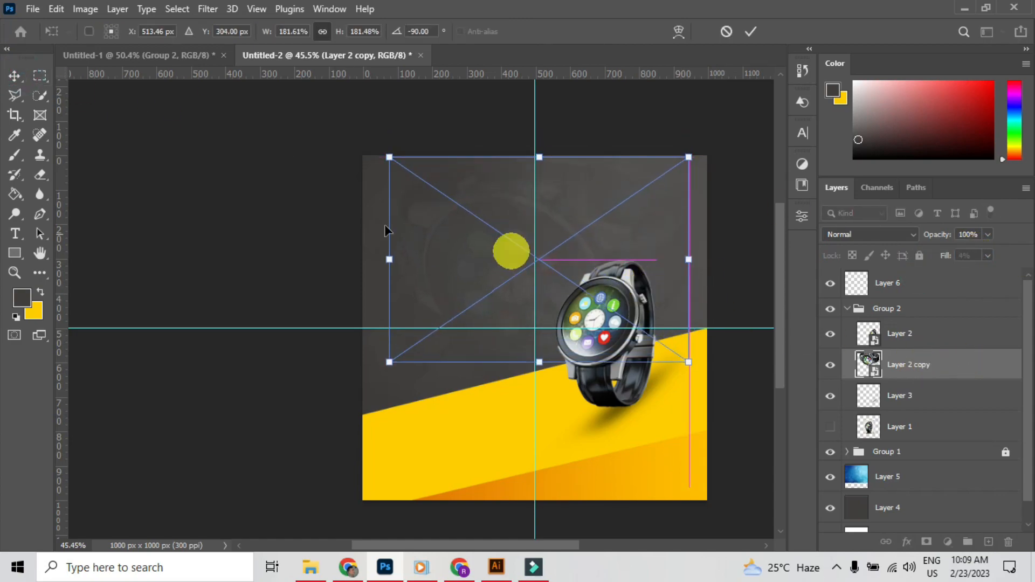
{"action": "left_click", "coordinate": [11, 81]}
{"action": "scroll", "coordinate": [583, 360], "scroll_direction": "down", "scroll_amount": 2}
{"action": "scroll", "coordinate": [543, 361], "scroll_direction": "up", "scroll_amount": 5}
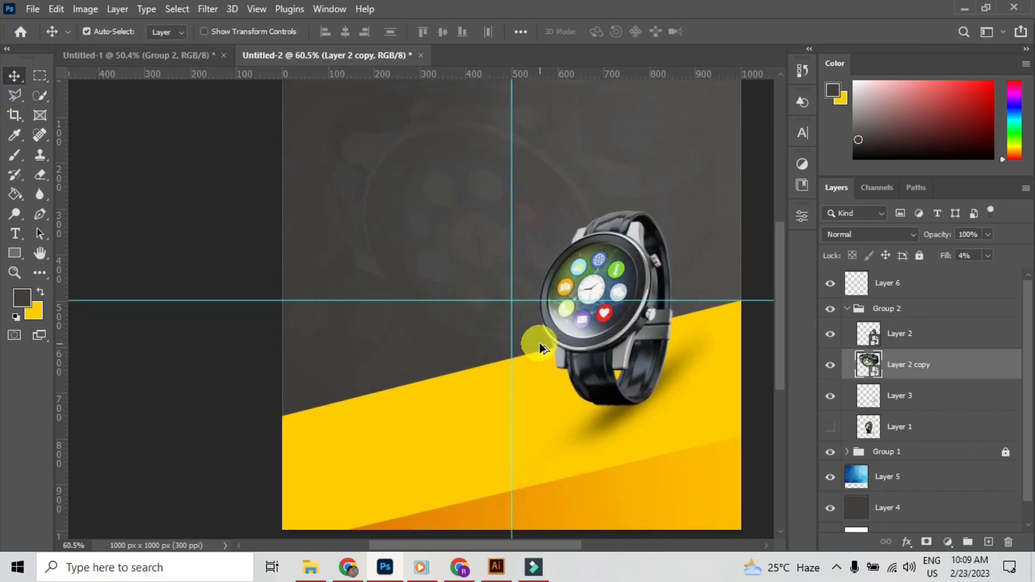
{"action": "scroll", "coordinate": [544, 349], "scroll_direction": "down", "scroll_amount": 4}
{"action": "scroll", "coordinate": [484, 254], "scroll_direction": "up", "scroll_amount": 1}
{"action": "scroll", "coordinate": [484, 253], "scroll_direction": "up", "scroll_amount": 1}
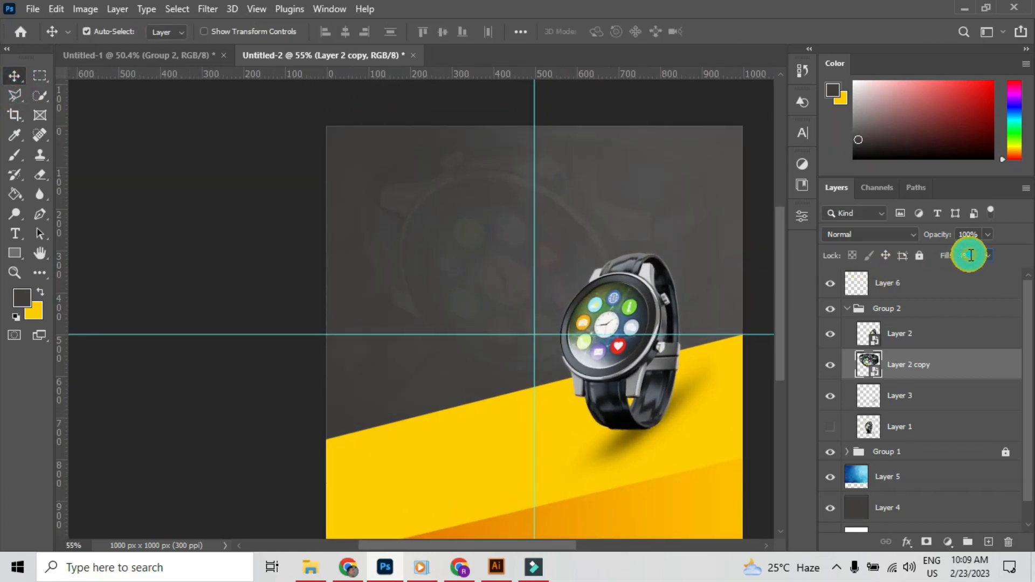
Collapse Group 2 and select the empty Layer 6 above it.
{"action": "left_click", "coordinate": [929, 289]}
{"action": "left_click", "coordinate": [854, 308]}
{"action": "left_click", "coordinate": [845, 310]}
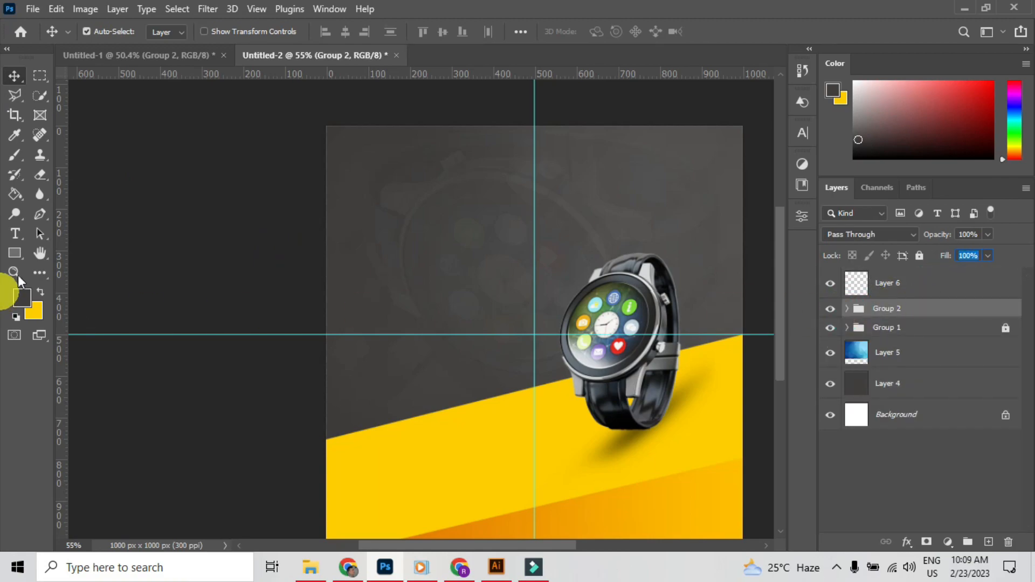
{"action": "left_click", "coordinate": [882, 288]}
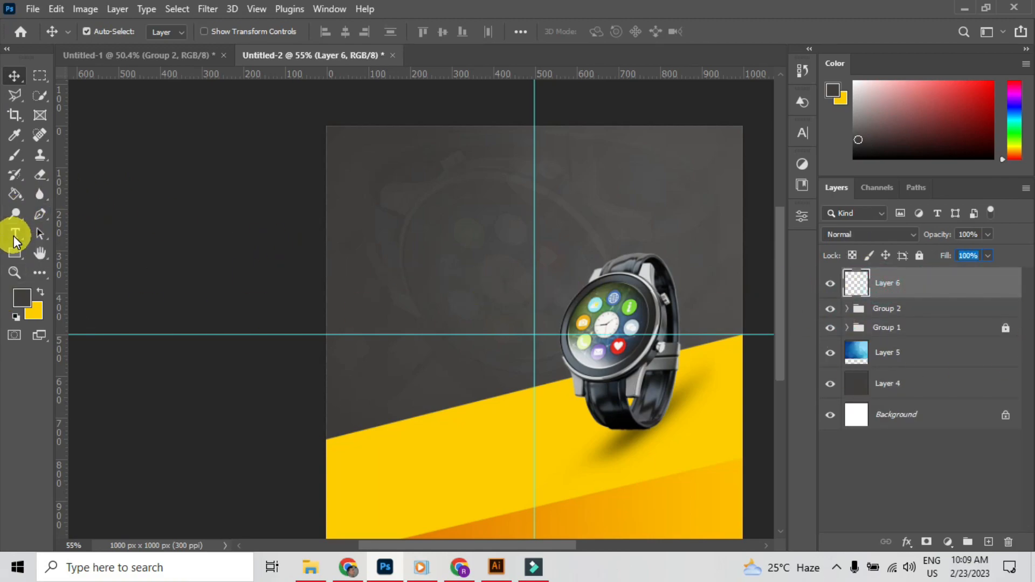
{"action": "left_click", "coordinate": [14, 235]}
{"action": "left_click", "coordinate": [398, 226]}
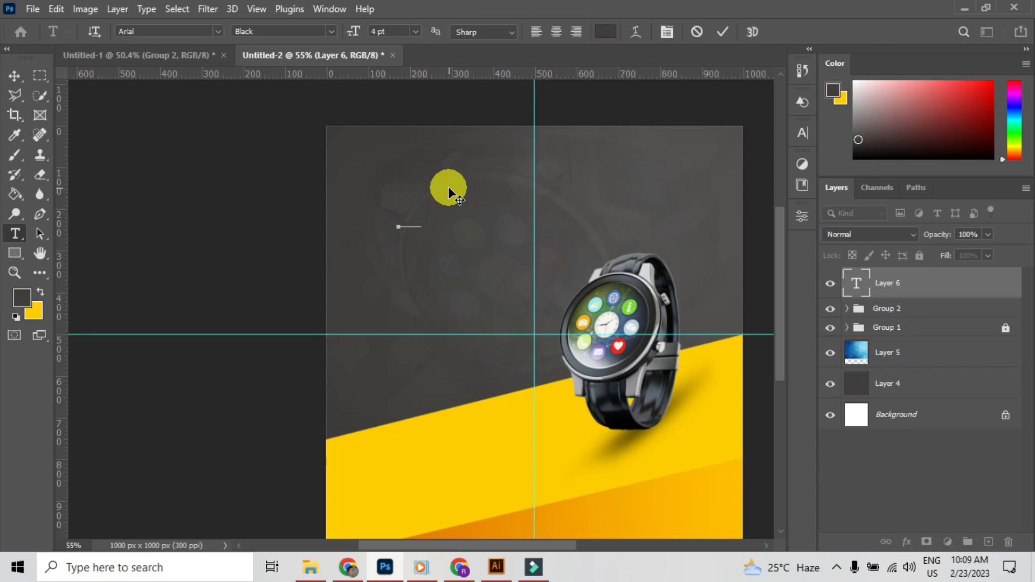
{"action": "key", "text": "BackSpace"}
{"action": "key", "text": "BackSpace"}
{"action": "key", "text": "BackSpace"}
{"action": "key", "text": "BackSpace"}
{"action": "key", "text": "BackSpace"}
{"action": "left_click", "coordinate": [15, 75]}
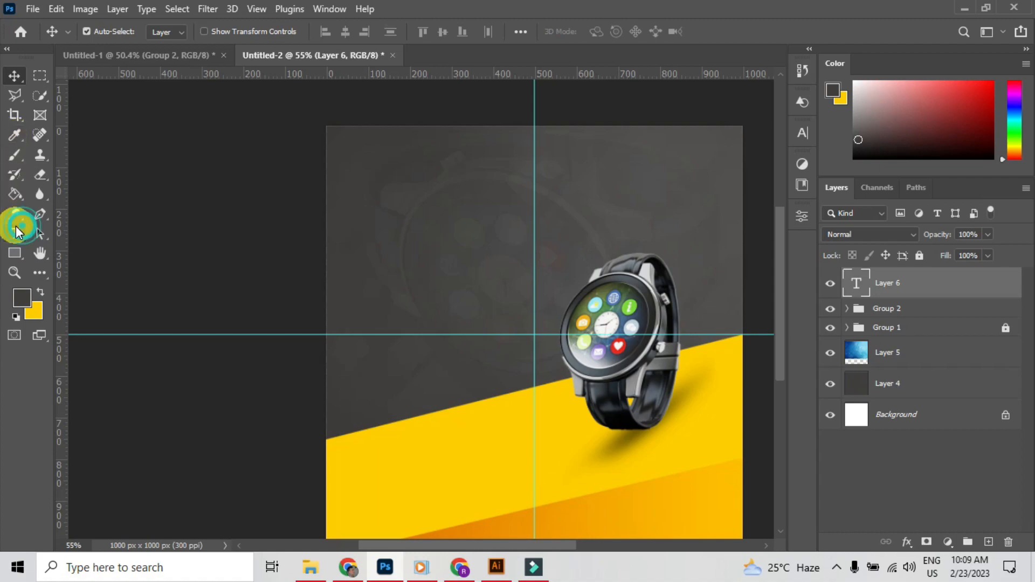
Set the text colour to pure white (RGB 255, 255, 255).
{"action": "left_click", "coordinate": [16, 231]}
{"action": "left_click", "coordinate": [128, 226]}
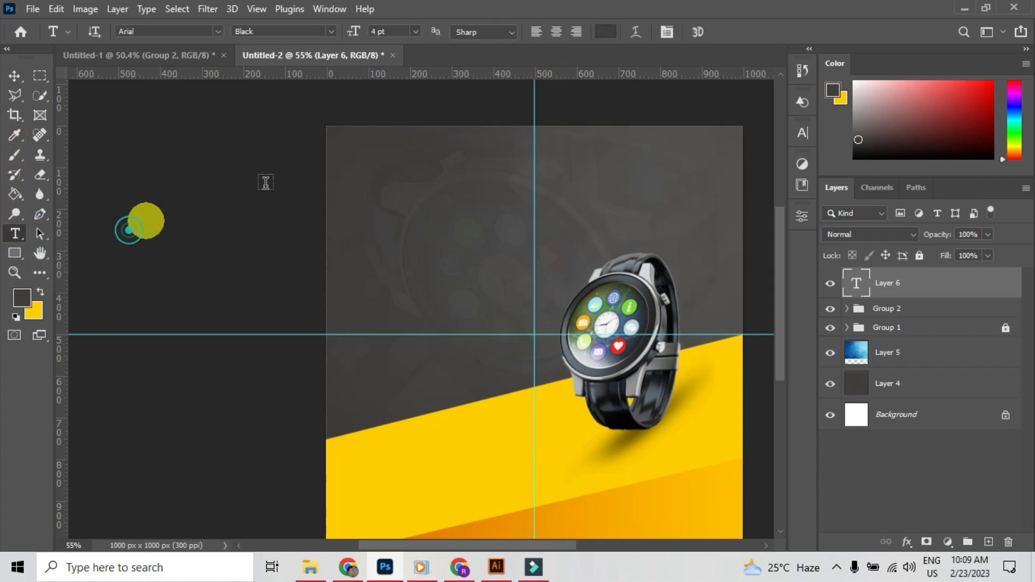
{"action": "left_click", "coordinate": [603, 39]}
{"action": "left_click_drag", "start_coordinate": [567, 259], "coordinate": [583, 296]}
{"action": "left_click_drag", "start_coordinate": [672, 170], "coordinate": [512, 98]}
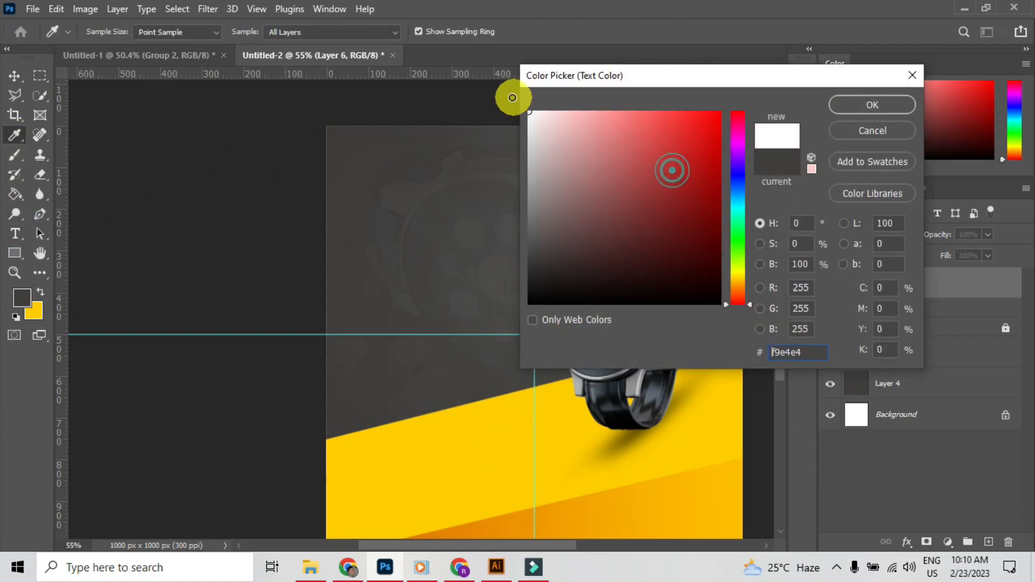
{"action": "left_click", "coordinate": [847, 102]}
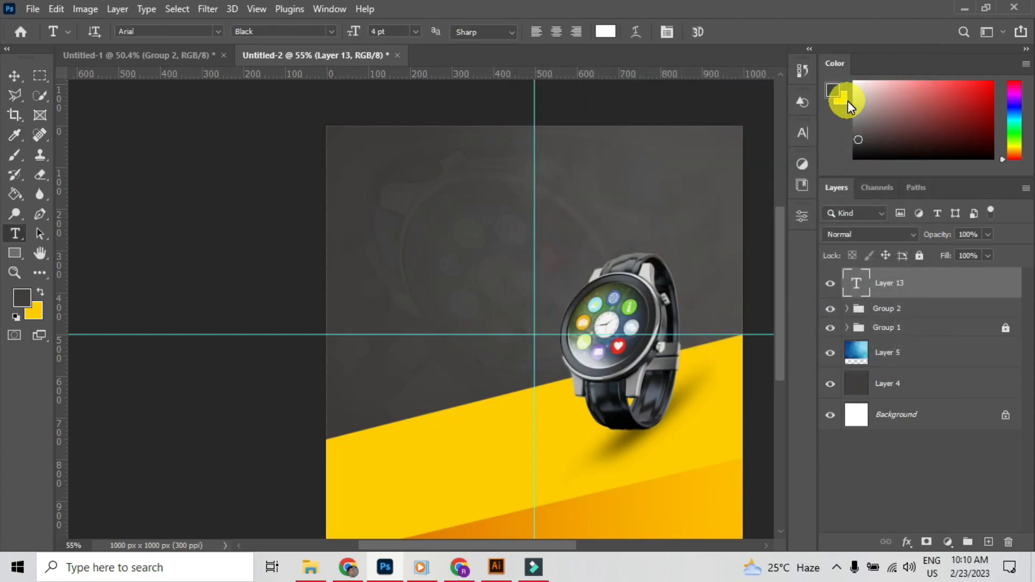
Add the title line "DIGITAL SMART" in 18 pt Arial Black and place it near the canvas's upper-left edge.
{"action": "left_click", "coordinate": [399, 191]}
{"action": "left_click", "coordinate": [415, 32]}
{"action": "left_click", "coordinate": [414, 133]}
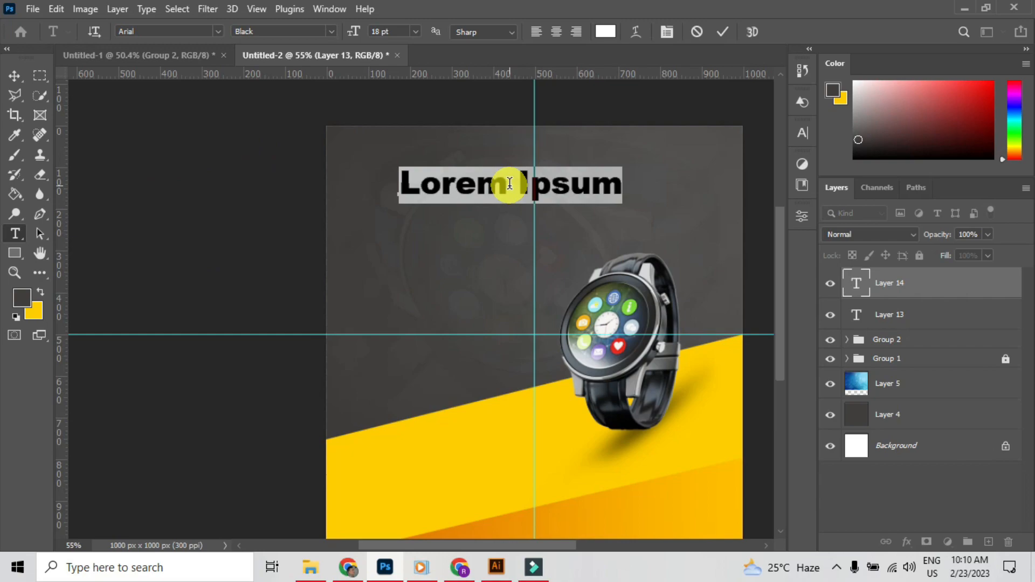
{"action": "type", "text": "DIGITAL SMART"}
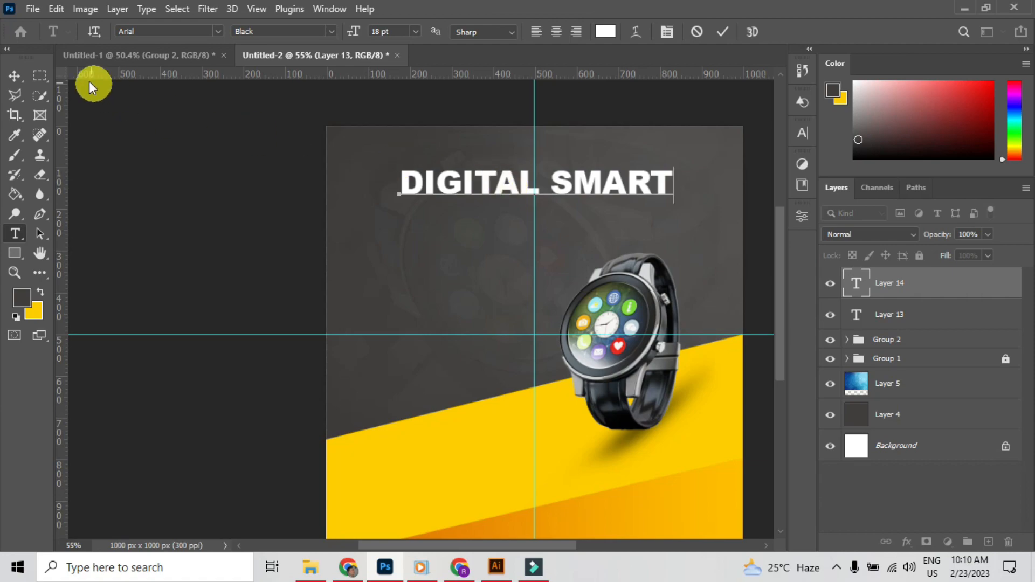
{"action": "left_click", "coordinate": [15, 75]}
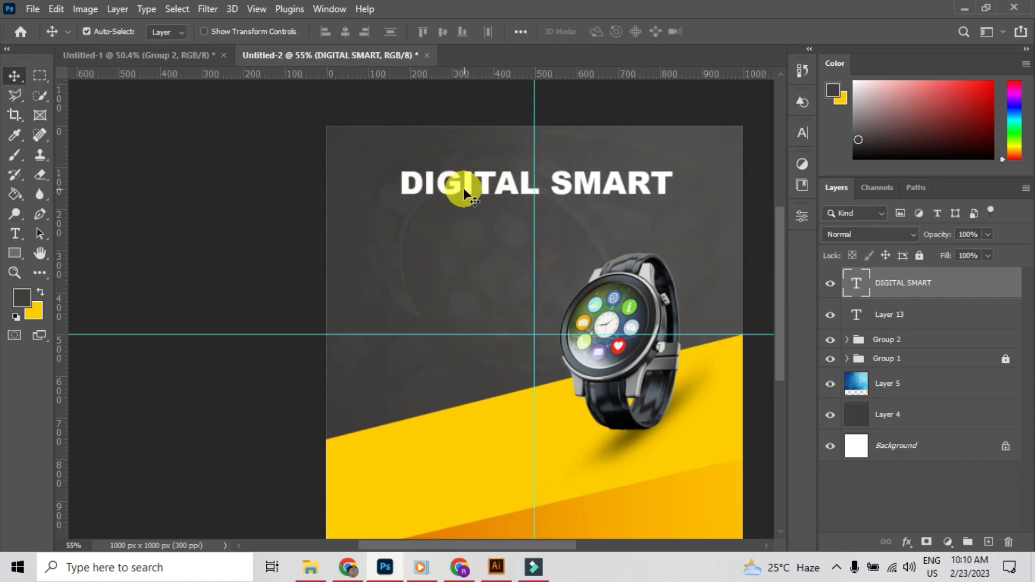
{"action": "left_click_drag", "start_coordinate": [462, 189], "coordinate": [412, 183]}
Duplicate the DIGITAL SMART line directly below itself and change the copy's text to "WATCH".
{"action": "left_click_drag", "start_coordinate": [474, 188], "coordinate": [471, 210]}
{"action": "double_click", "coordinate": [472, 210]}
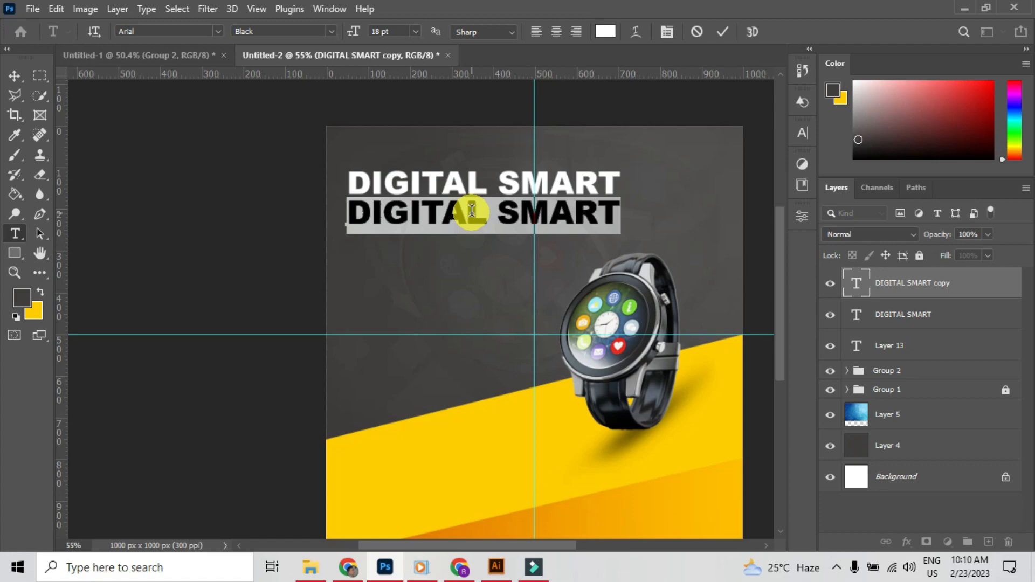
{"action": "type", "text": "WATCH"}
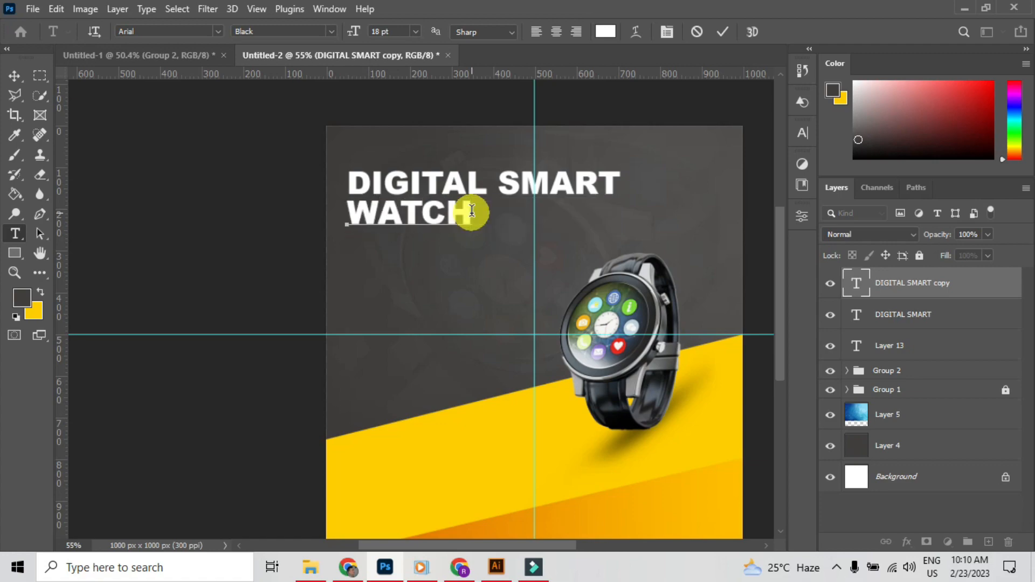
{"action": "left_click", "coordinate": [15, 76]}
Enlarge WATCH to about 156% and place it right beneath DIGITAL SMART with their left edges aligned.
{"action": "left_click_drag", "start_coordinate": [451, 222], "coordinate": [566, 283]}
{"action": "key", "text": "ctrl+t"}
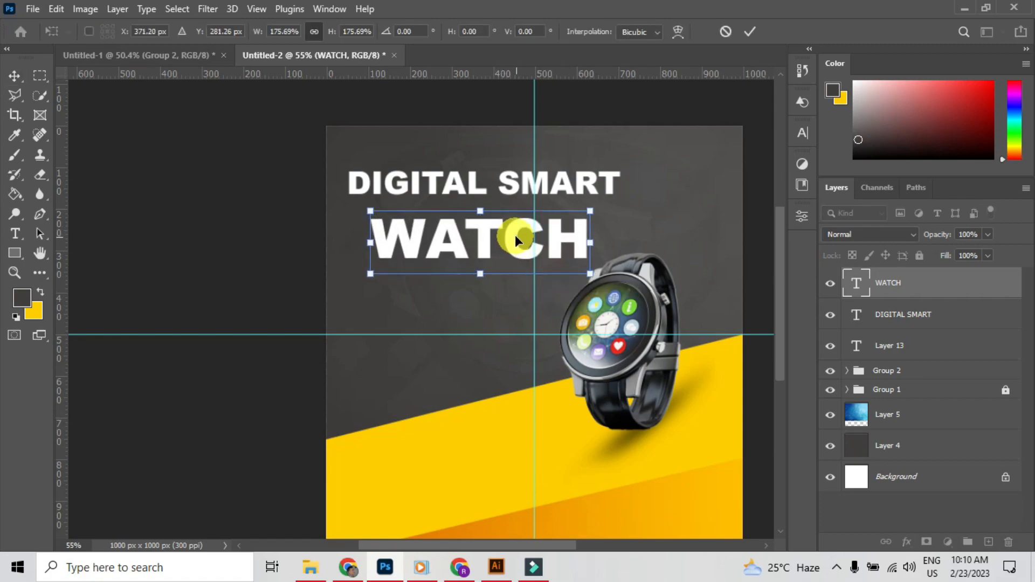
{"action": "left_click_drag", "start_coordinate": [516, 240], "coordinate": [492, 233]}
{"action": "left_click_drag", "start_coordinate": [567, 262], "coordinate": [548, 251]}
{"action": "left_click_drag", "start_coordinate": [501, 235], "coordinate": [503, 219]}
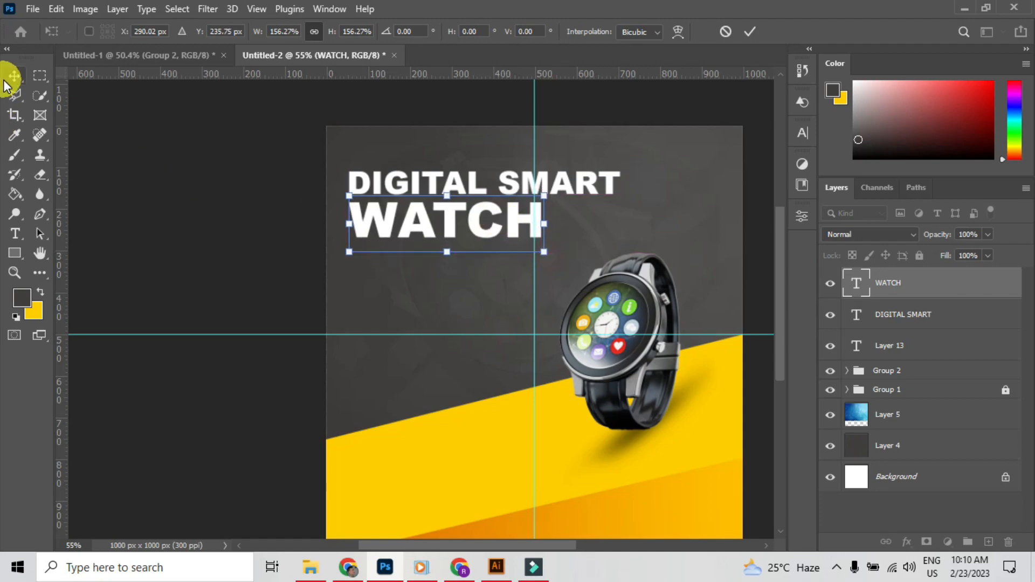
{"action": "left_click", "coordinate": [12, 76]}
Recolour the WATCH text with the yellow sampled from the slope.
{"action": "left_click", "coordinate": [491, 225]}
{"action": "left_click", "coordinate": [802, 132]}
{"action": "left_click", "coordinate": [760, 216]}
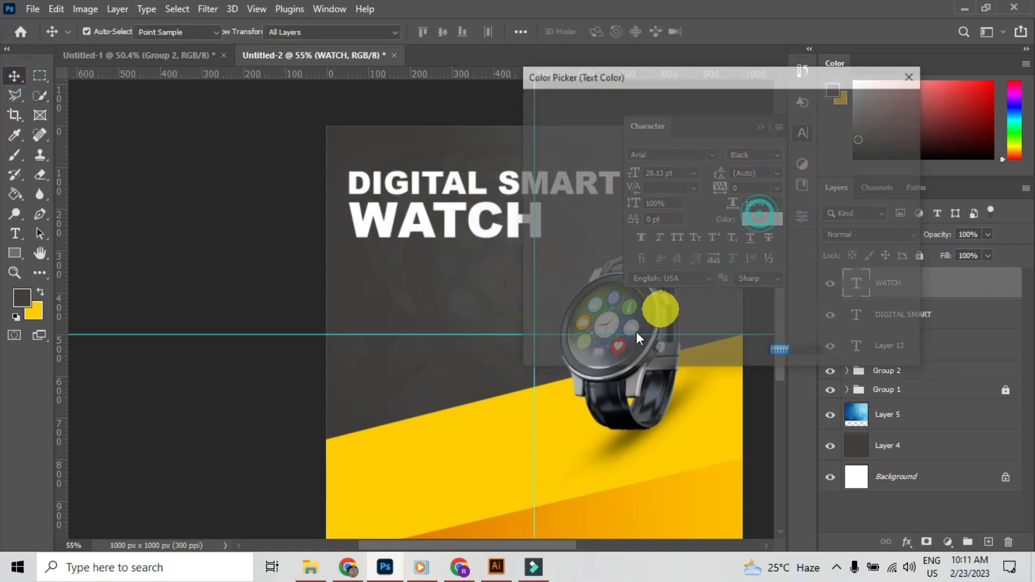
{"action": "left_click", "coordinate": [474, 480]}
{"action": "left_click", "coordinate": [871, 104]}
{"action": "left_click", "coordinate": [760, 127]}
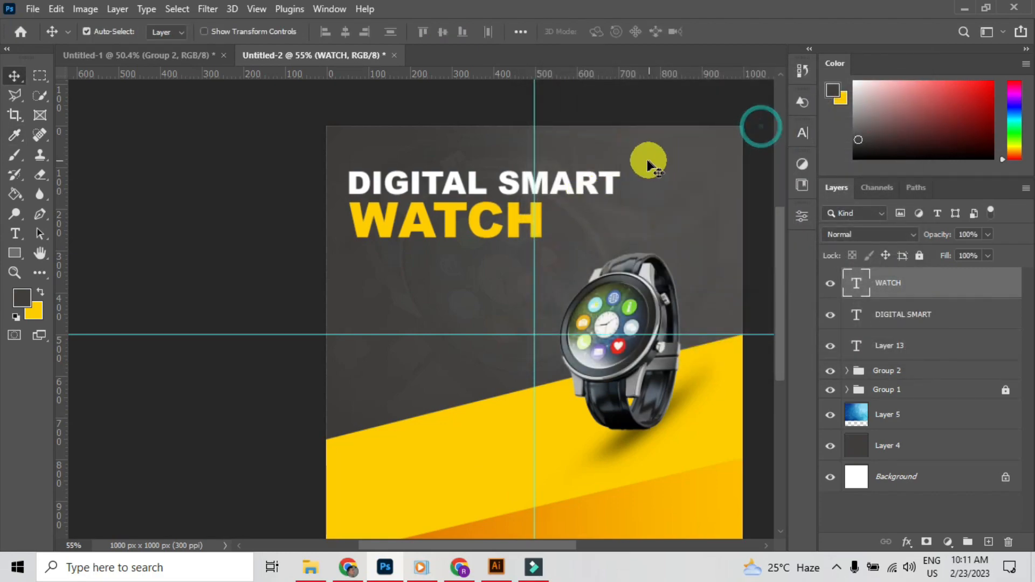
{"action": "key", "text": "ctrl+t"}
{"action": "left_click", "coordinate": [15, 73]}
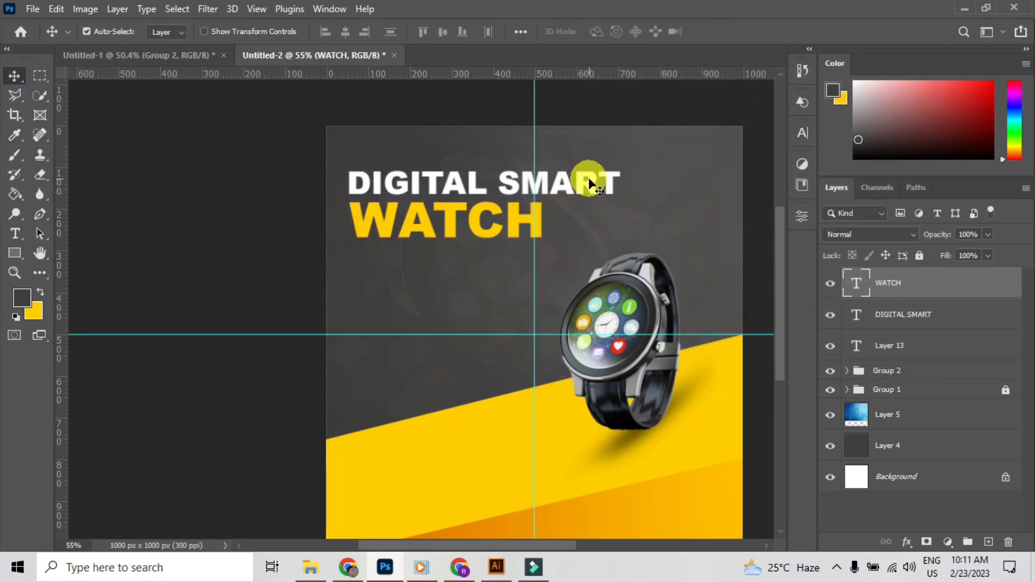
Scale the DIGITAL SMART line down to about 13 pt, roughly matching the width of WATCH.
{"action": "left_click", "coordinate": [590, 183]}
{"action": "key", "text": "ctrl+t"}
{"action": "left_click_drag", "start_coordinate": [622, 185], "coordinate": [571, 201]}
{"action": "left_click", "coordinate": [13, 76]}
Change the DIGITAL SMART line's font style to Bold and its tracking to -25.
{"action": "scroll", "coordinate": [464, 174], "scroll_direction": "up", "scroll_amount": 6}
{"action": "left_click", "coordinate": [803, 133]}
{"action": "left_click", "coordinate": [779, 155]}
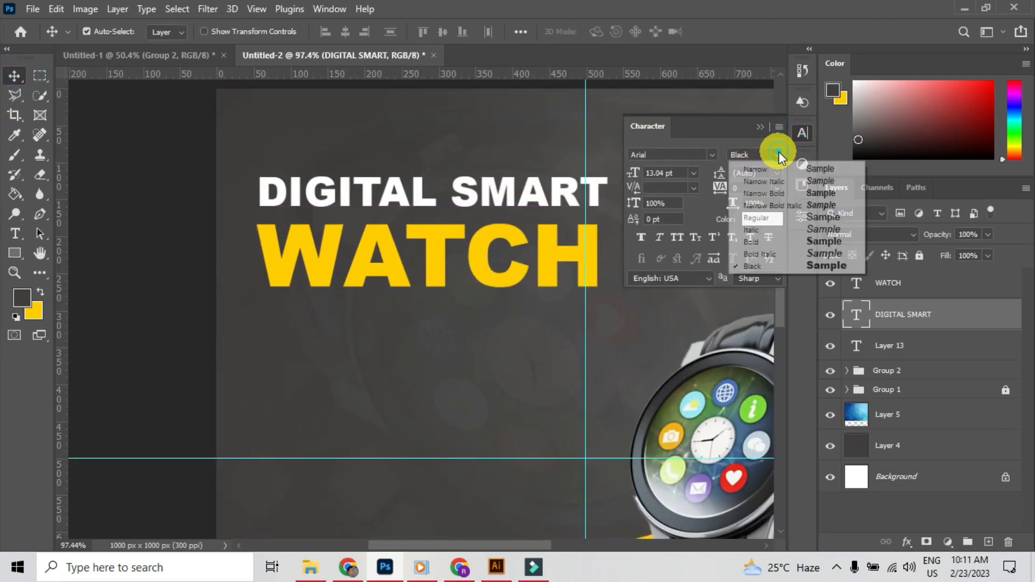
{"action": "left_click", "coordinate": [784, 240]}
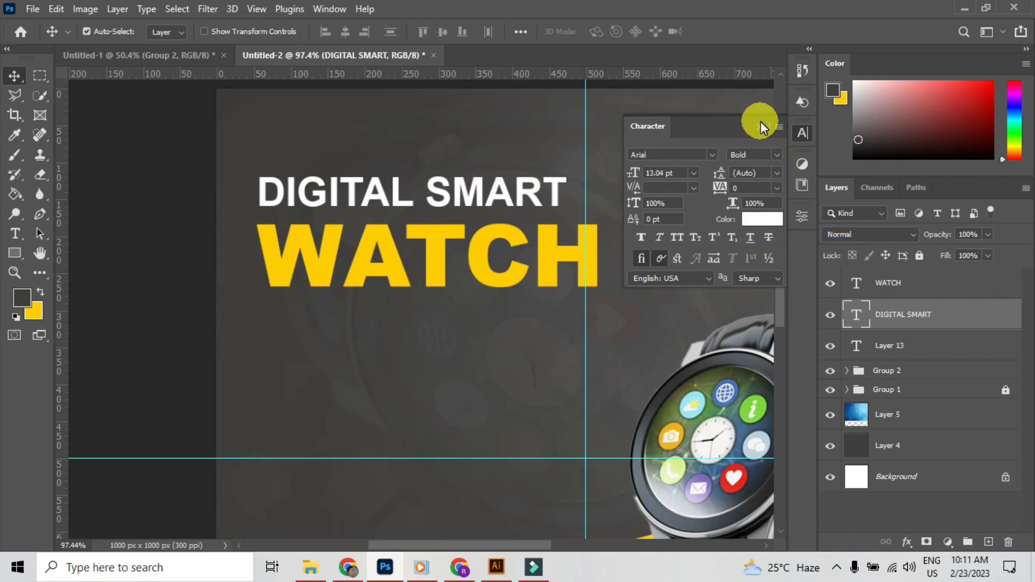
{"action": "type", "text": "-25"}
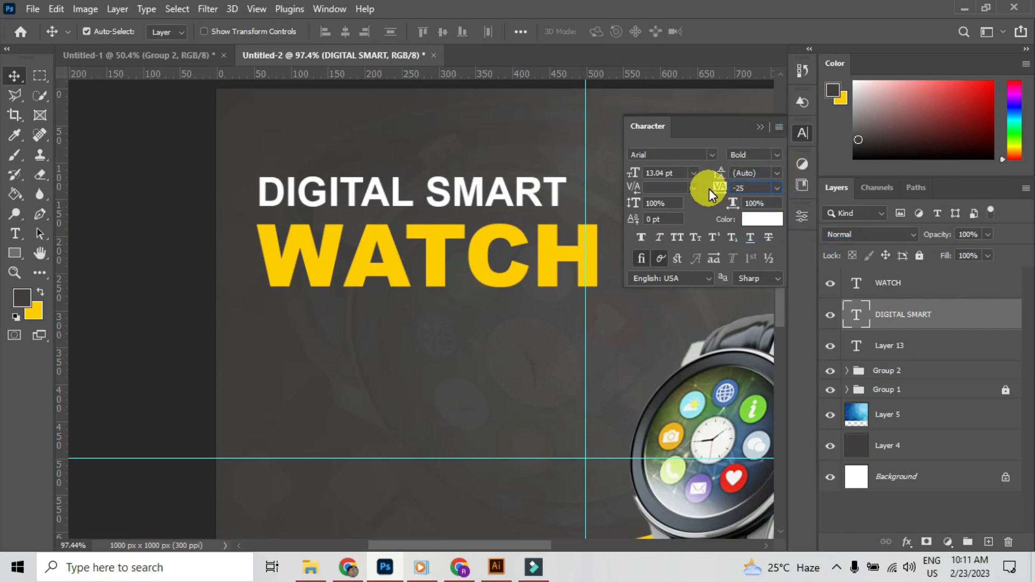
{"action": "key", "text": "Return"}
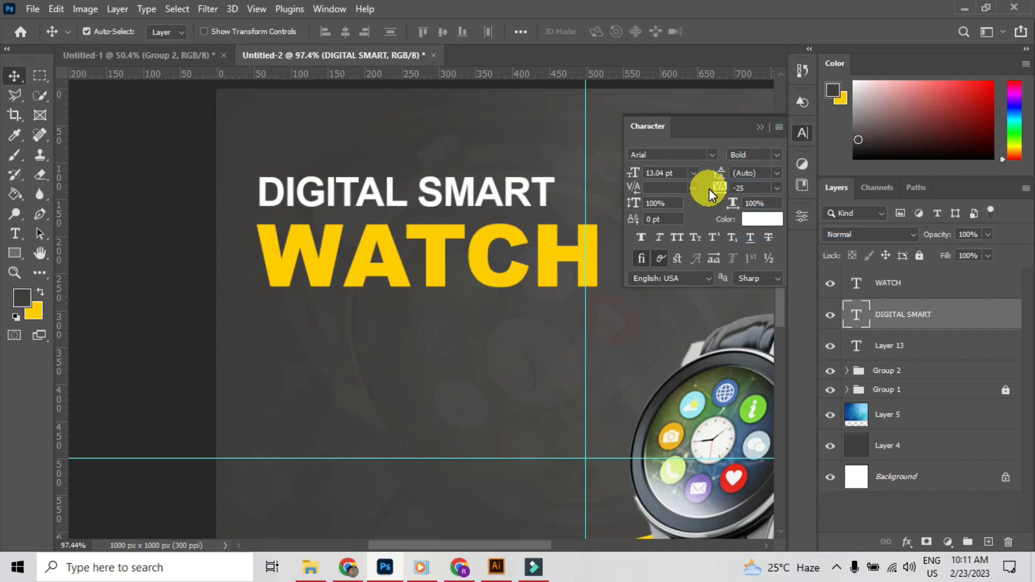
{"action": "left_click", "coordinate": [759, 128]}
Enlarge DIGITAL SMART to about 117% and align it just above WATCH, matching its width.
{"action": "left_click_drag", "start_coordinate": [495, 197], "coordinate": [507, 205]}
{"action": "key", "text": "ctrl+t"}
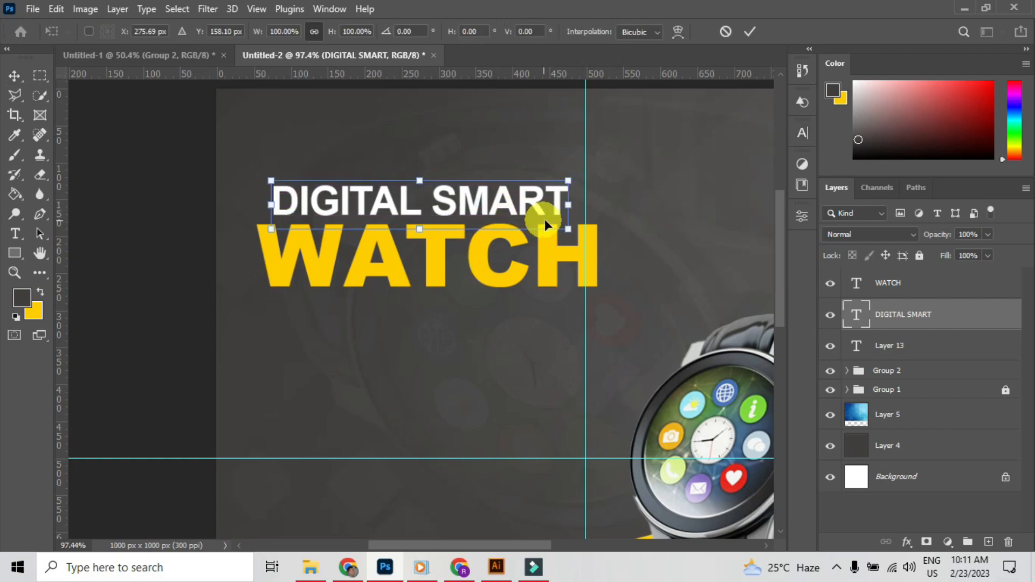
{"action": "left_click_drag", "start_coordinate": [568, 229], "coordinate": [556, 186]}
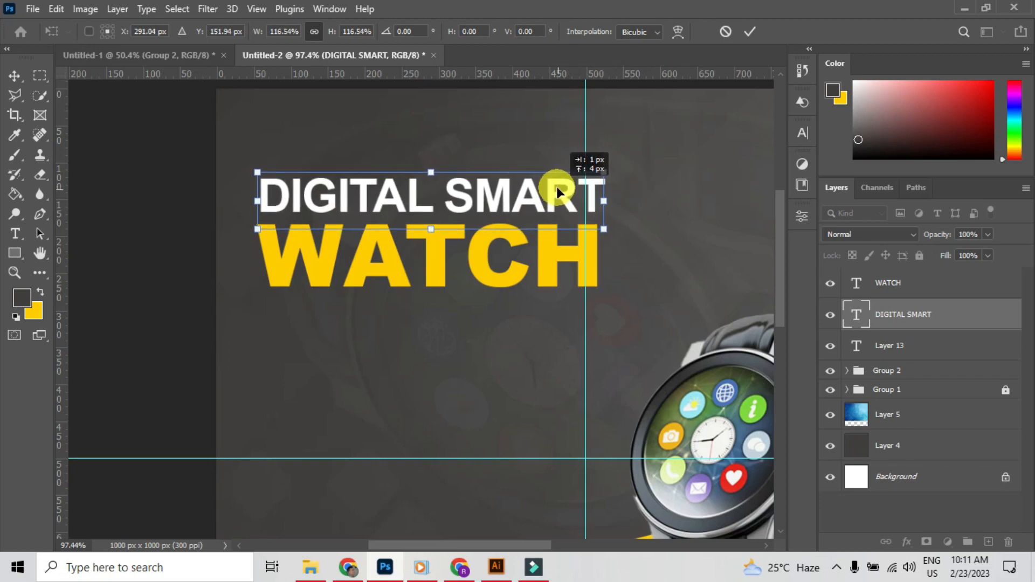
{"action": "left_click", "coordinate": [14, 76]}
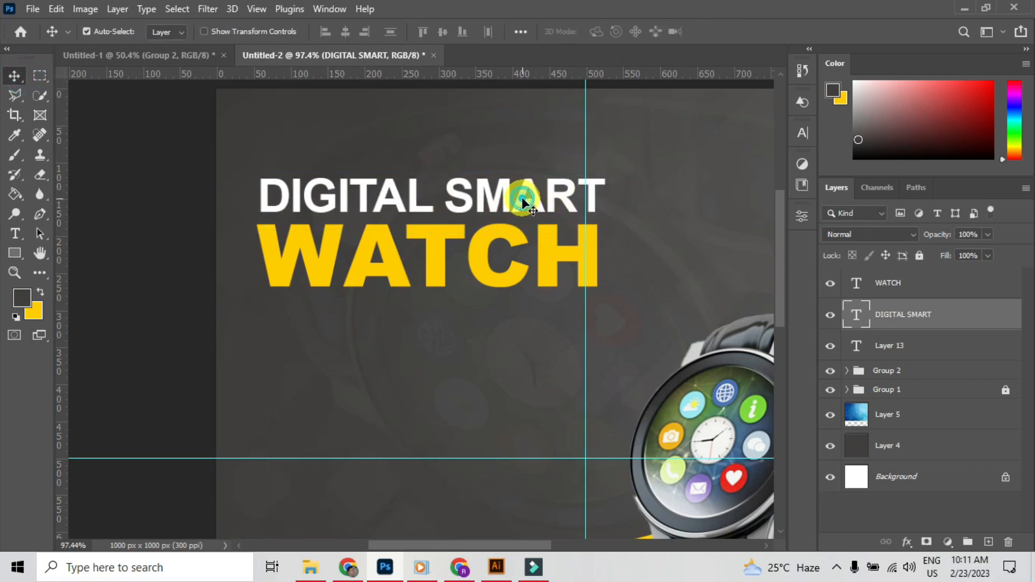
Recolour the DIGITAL SMART text to the light grey f0eded.
{"action": "left_click", "coordinate": [803, 134]}
{"action": "left_click", "coordinate": [782, 204]}
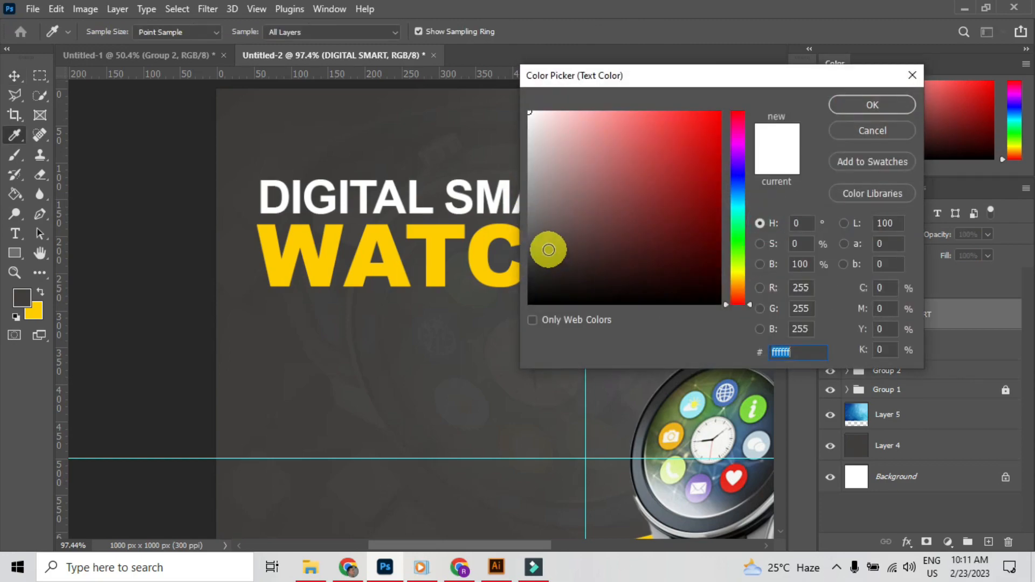
{"action": "left_click", "coordinate": [530, 127]}
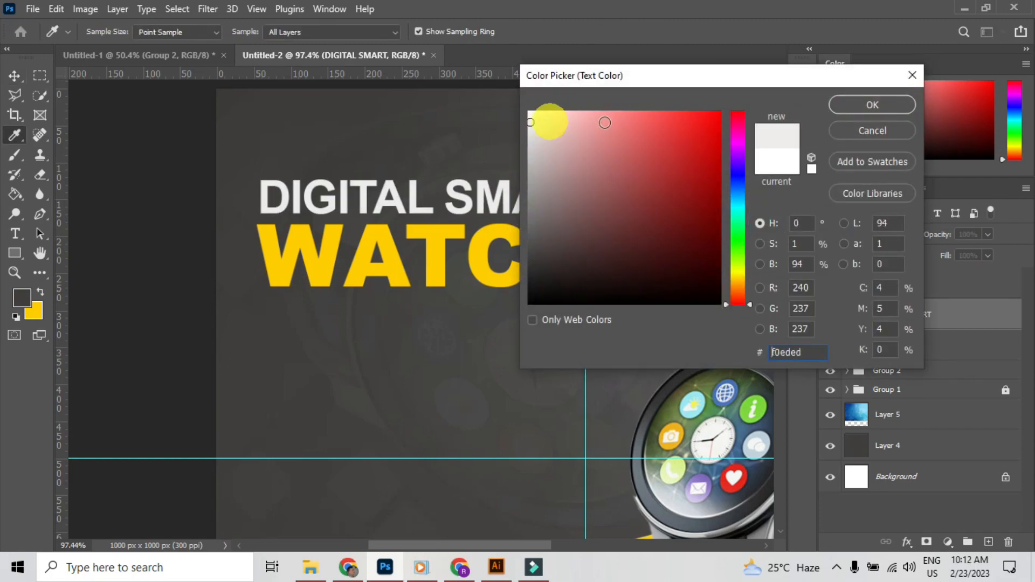
{"action": "left_click", "coordinate": [857, 107]}
{"action": "left_click", "coordinate": [760, 128]}
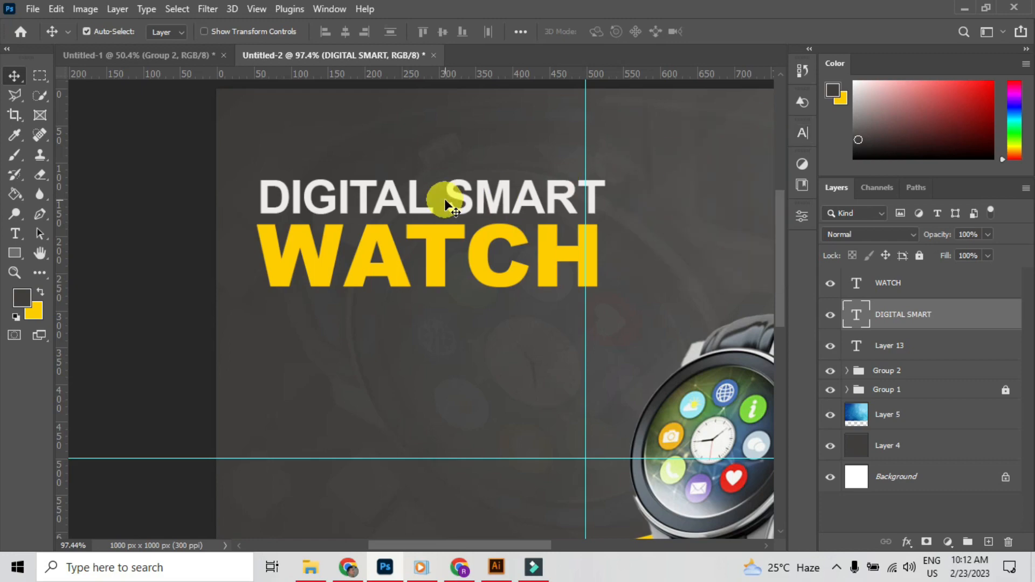
Create a new layer above WATCH and add a paragraph text box of placeholder text below the title at 6 pt.
{"action": "scroll", "coordinate": [444, 215], "scroll_direction": "down", "scroll_amount": 5}
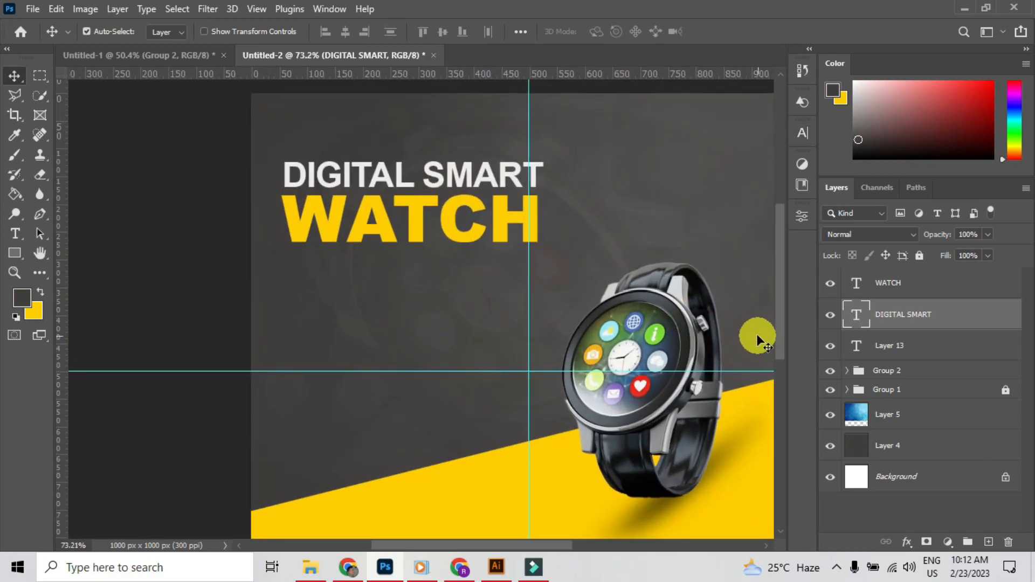
{"action": "left_click", "coordinate": [920, 295]}
{"action": "left_click", "coordinate": [989, 542]}
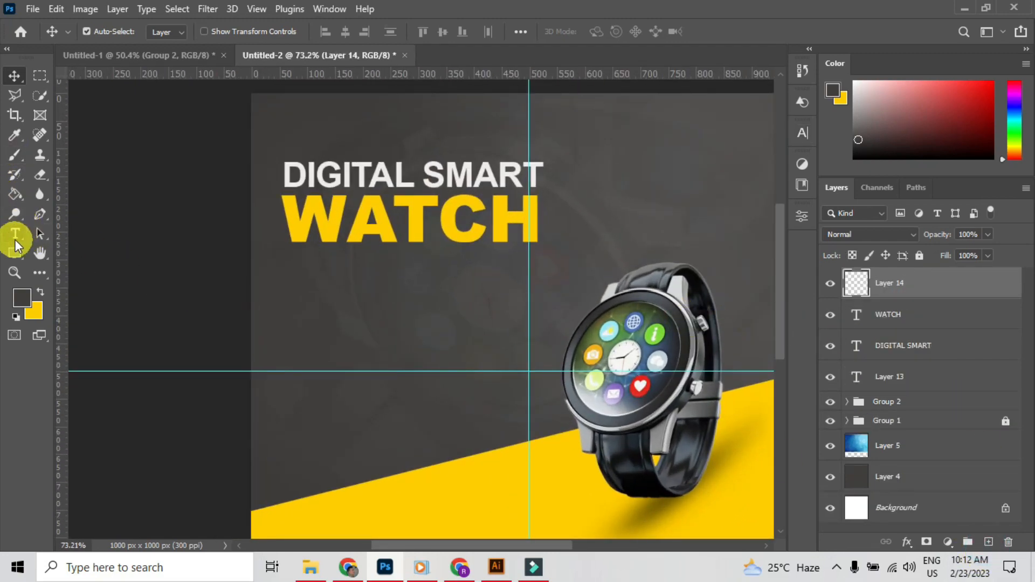
{"action": "left_click", "coordinate": [15, 241]}
{"action": "left_click_drag", "start_coordinate": [326, 262], "coordinate": [559, 291]}
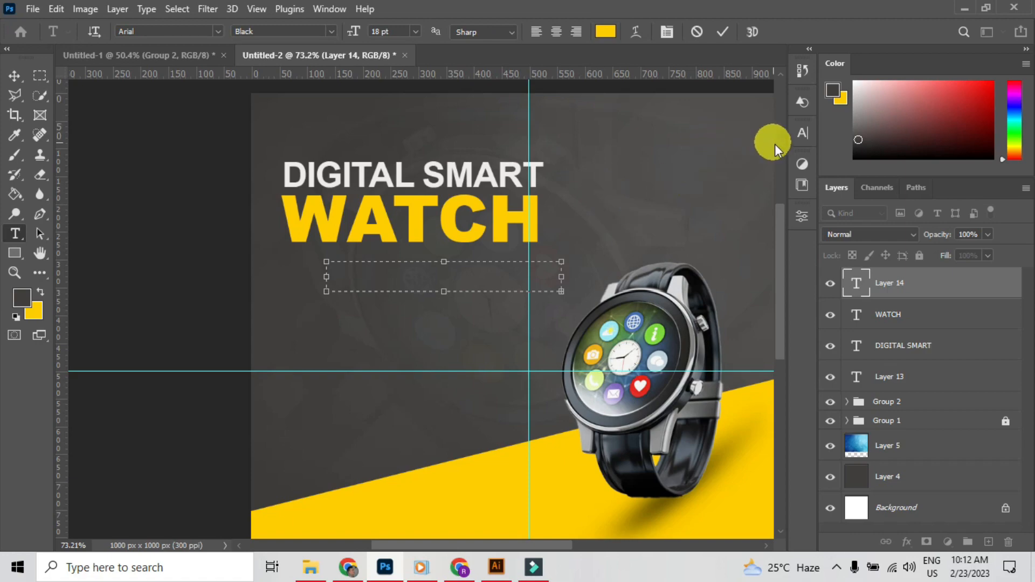
{"action": "left_click", "coordinate": [803, 134]}
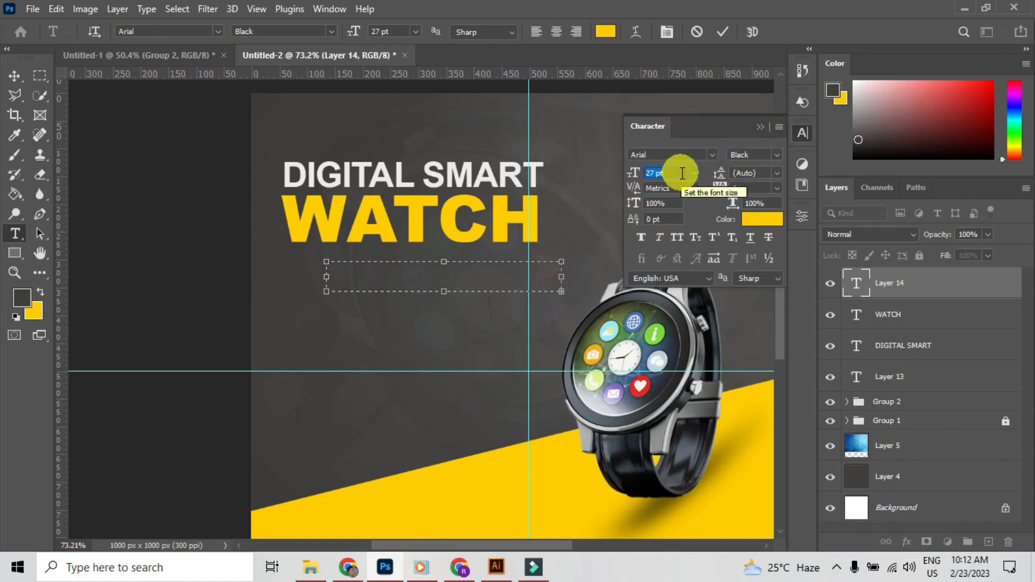
{"action": "scroll", "coordinate": [670, 169], "scroll_direction": "down", "scroll_amount": 16}
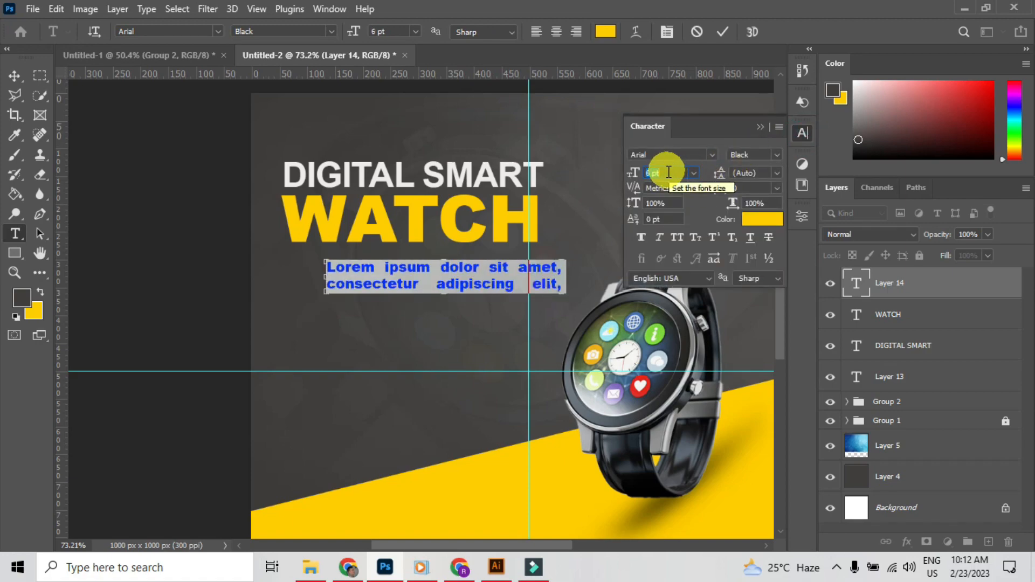
Set the placeholder paragraph's font size to 3 pt.
{"action": "scroll", "coordinate": [669, 172], "scroll_direction": "down", "scroll_amount": 1}
{"action": "key", "text": "Down"}
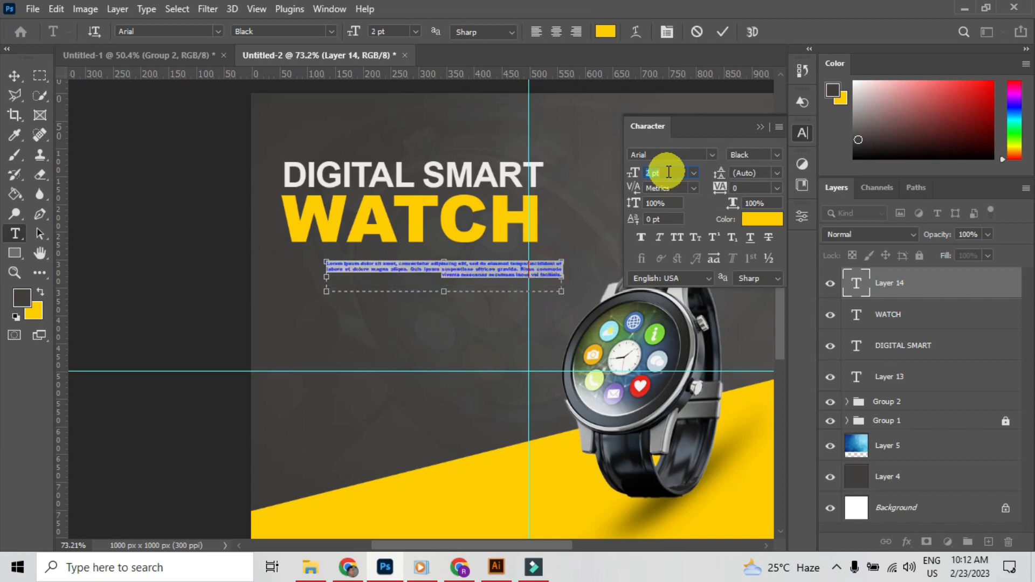
{"action": "key", "text": "Down"}
{"action": "key", "text": "Up"}
{"action": "key", "text": "Up"}
{"action": "key", "text": "Down"}
{"action": "key", "text": "Up"}
{"action": "left_click", "coordinate": [11, 75]}
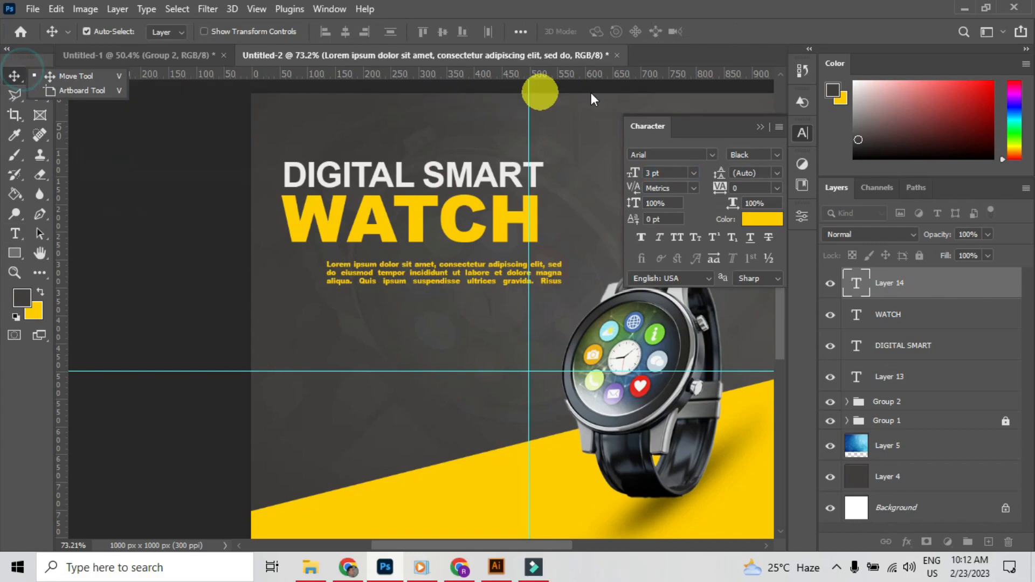
Recolour the placeholder paragraph to light grey efecec and position it directly beneath WATCH.
{"action": "left_click", "coordinate": [756, 217]}
{"action": "left_click", "coordinate": [463, 176]}
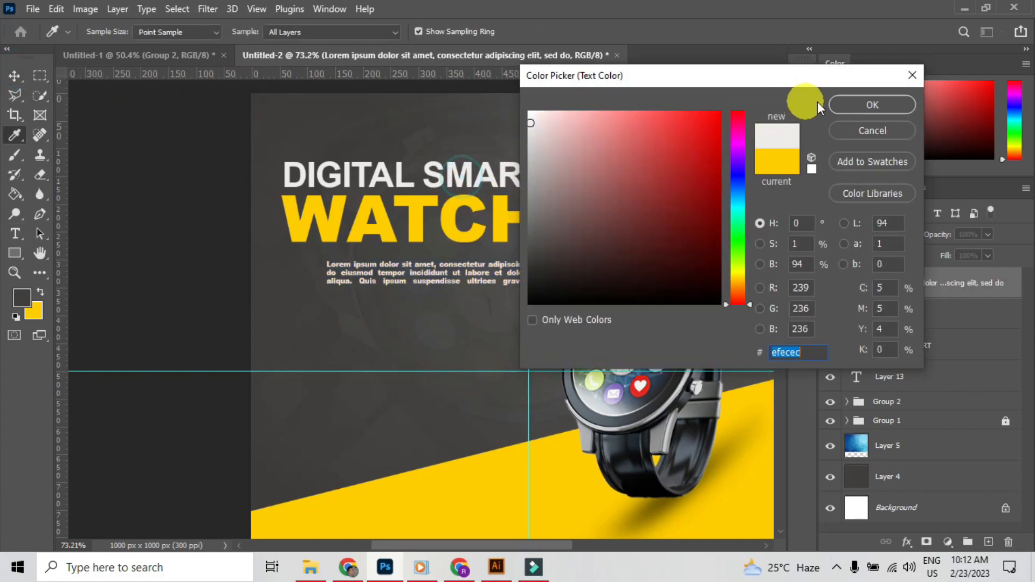
{"action": "left_click", "coordinate": [872, 104]}
{"action": "left_click_drag", "start_coordinate": [424, 275], "coordinate": [399, 265]}
{"action": "scroll", "coordinate": [401, 246], "scroll_direction": "down", "scroll_amount": 5}
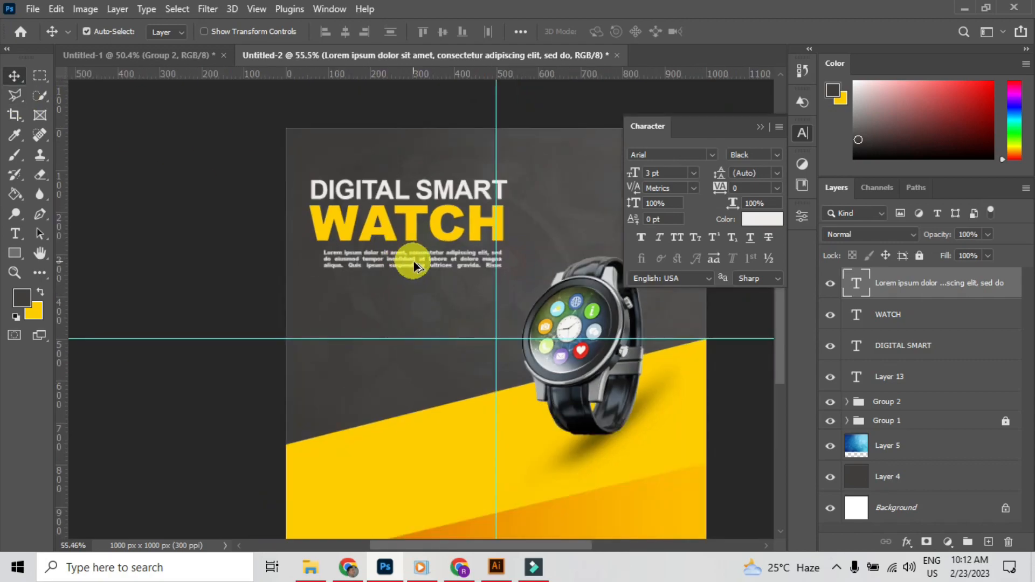
{"action": "scroll", "coordinate": [508, 341], "scroll_direction": "up", "scroll_amount": 2}
{"action": "left_click_drag", "start_coordinate": [487, 303], "coordinate": [369, 318]}
{"action": "left_click_drag", "start_coordinate": [503, 324], "coordinate": [540, 306]}
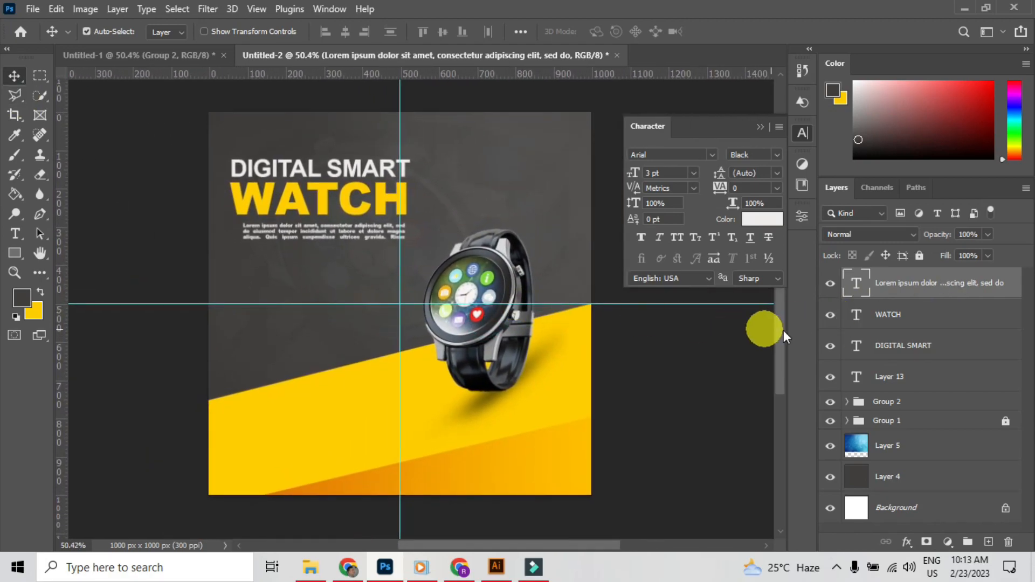
Add a new layer and draw a yellow-filled rectangle of about 319 x 57 px below the paragraph.
{"action": "left_click", "coordinate": [989, 541]}
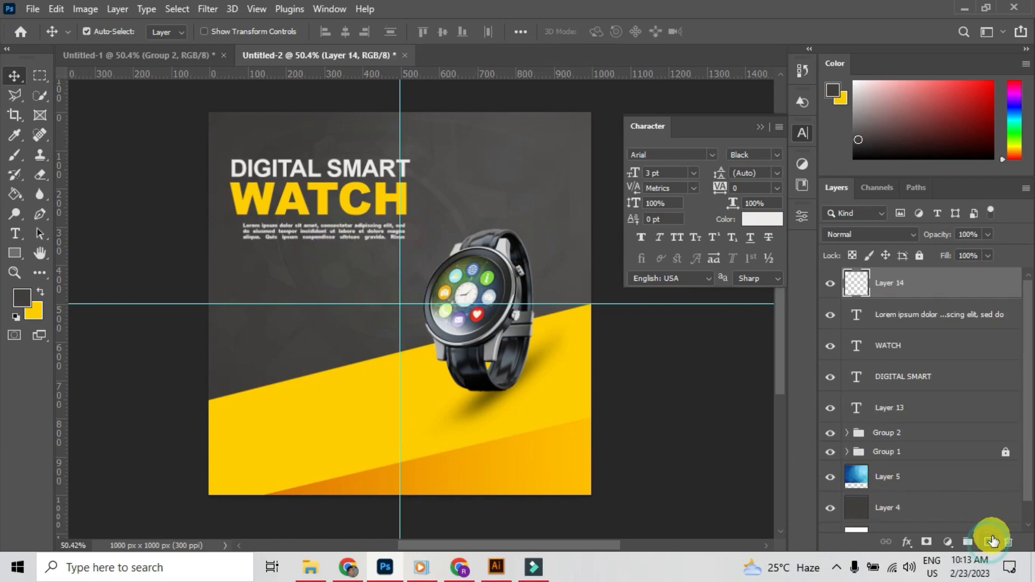
{"action": "left_click", "coordinate": [17, 261]}
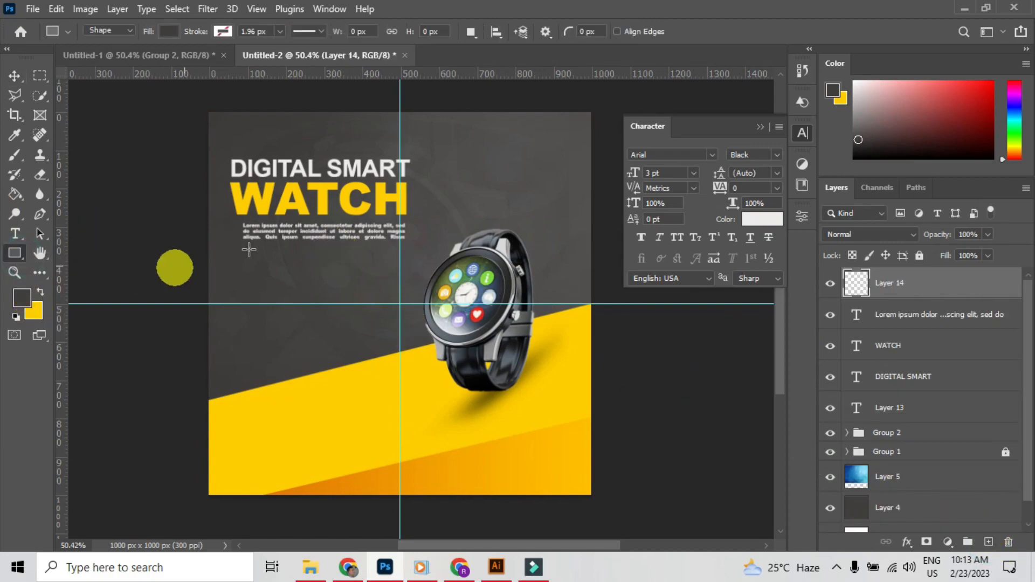
{"action": "left_click", "coordinate": [173, 36]}
{"action": "left_click", "coordinate": [115, 108]}
{"action": "left_click", "coordinate": [154, 44]}
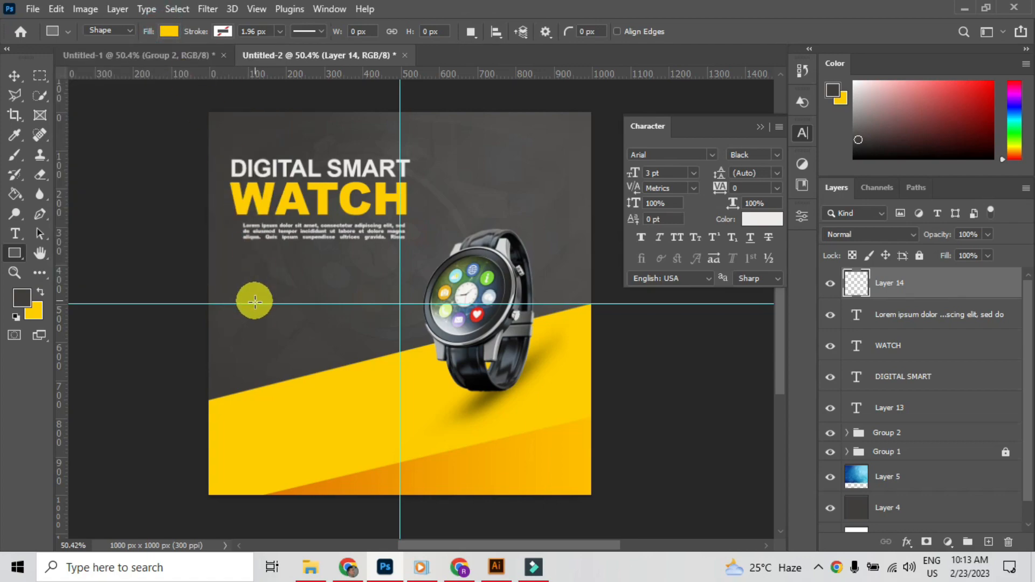
{"action": "left_click_drag", "start_coordinate": [245, 302], "coordinate": [326, 296]}
{"action": "left_click", "coordinate": [15, 75]}
{"action": "left_click", "coordinate": [761, 213]}
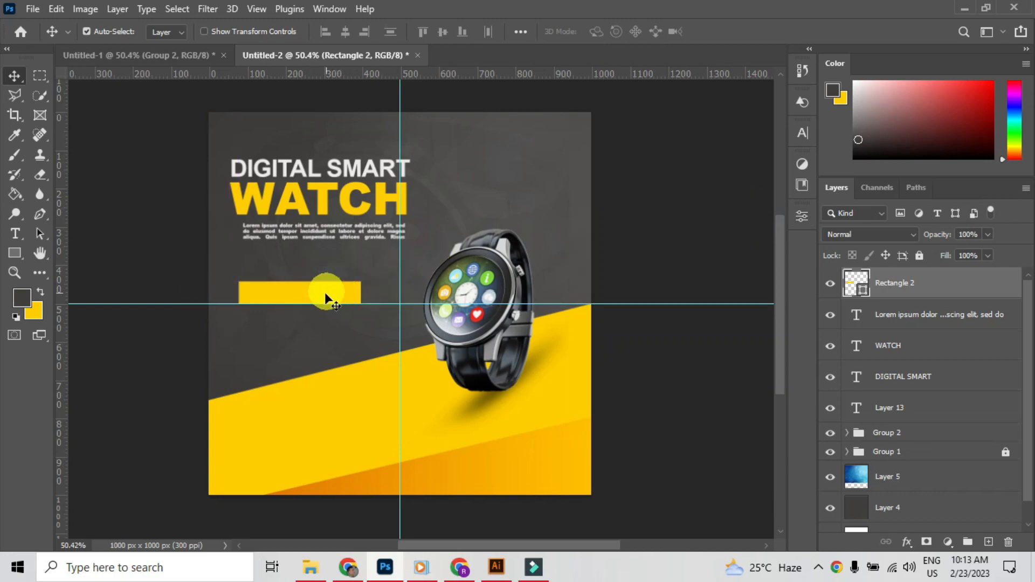
Fully round the yellow rectangle's corners to form a pill shape.
{"action": "right_click", "coordinate": [14, 253]}
{"action": "left_click", "coordinate": [64, 252]}
{"action": "scroll", "coordinate": [262, 293], "scroll_direction": "up", "scroll_amount": 15}
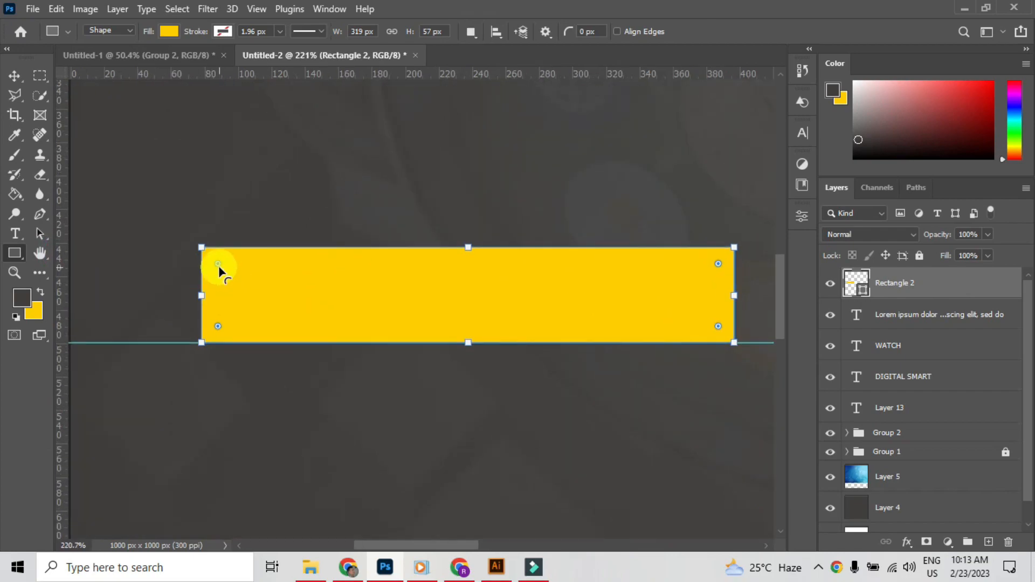
{"action": "left_click_drag", "start_coordinate": [218, 265], "coordinate": [264, 323]}
{"action": "left_click", "coordinate": [16, 79]}
{"action": "scroll", "coordinate": [426, 241], "scroll_direction": "down", "scroll_amount": 8}
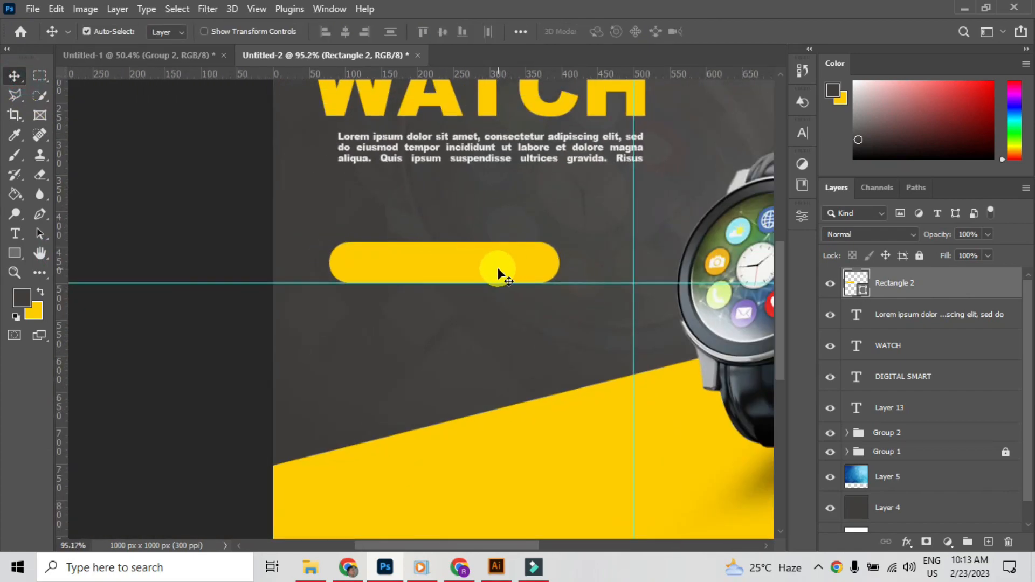
Scale the yellow pill down to about 248 x 44 px and shift it slightly up and left.
{"action": "key", "text": "ctrl+t"}
{"action": "left_click_drag", "start_coordinate": [559, 263], "coordinate": [507, 259]}
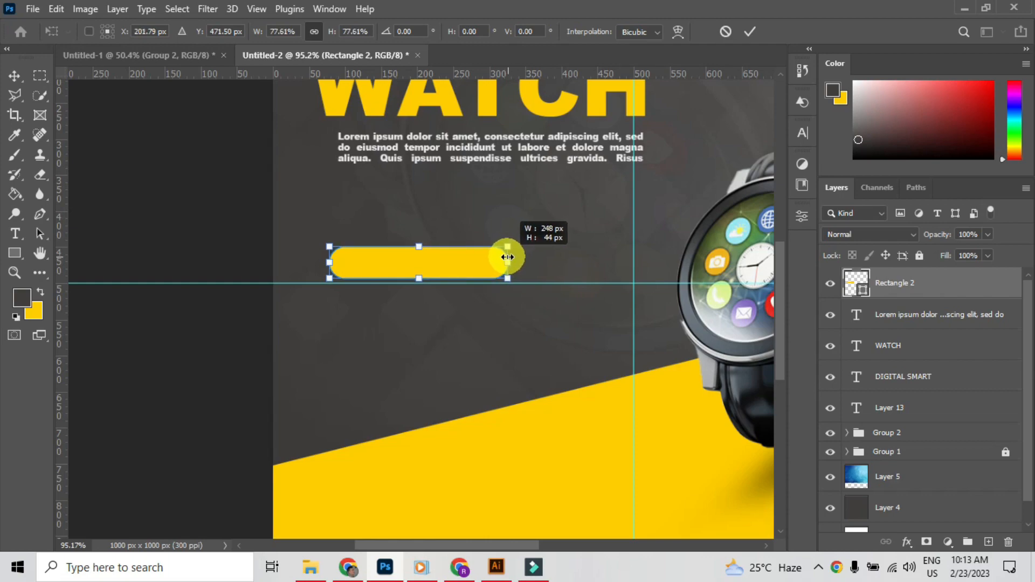
{"action": "left_click", "coordinate": [14, 75]}
{"action": "left_click", "coordinate": [345, 200]}
{"action": "left_click_drag", "start_coordinate": [438, 264], "coordinate": [426, 261]}
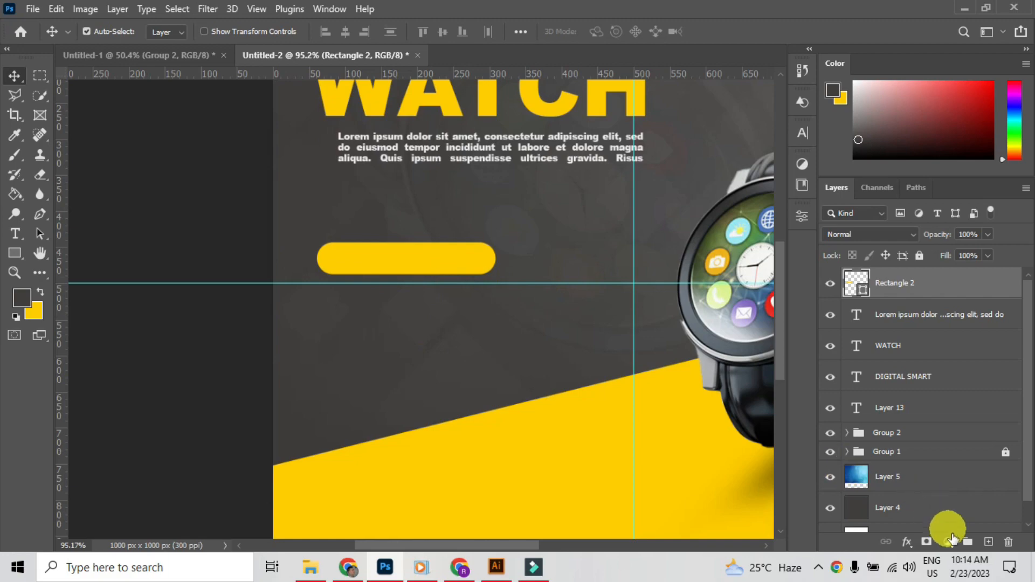
Create a new layer above the pill and add the text BUY NOW below it.
{"action": "left_click", "coordinate": [989, 542]}
{"action": "left_click", "coordinate": [8, 237]}
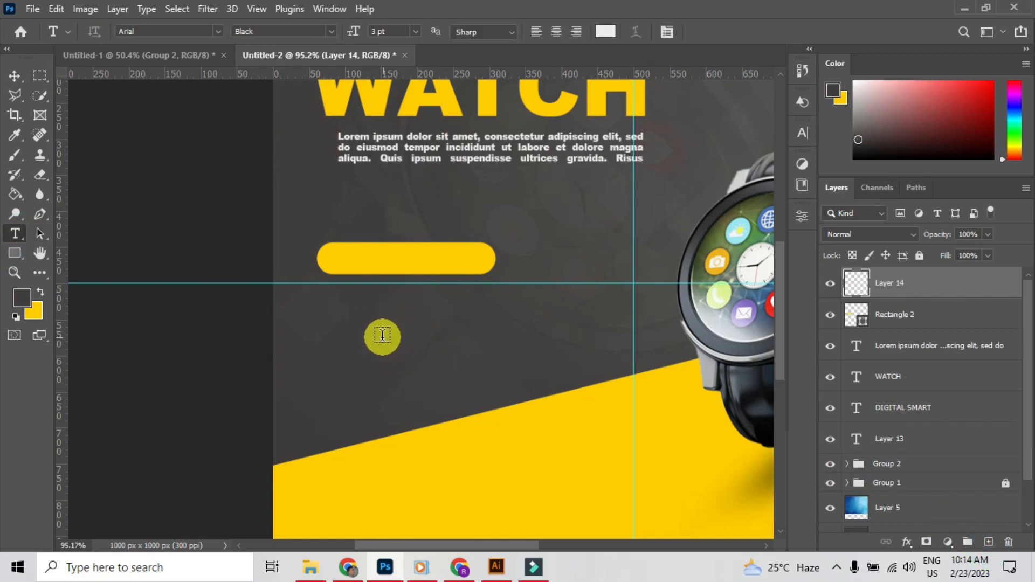
{"action": "left_click", "coordinate": [382, 335]}
{"action": "type", "text": "BUY NO"}
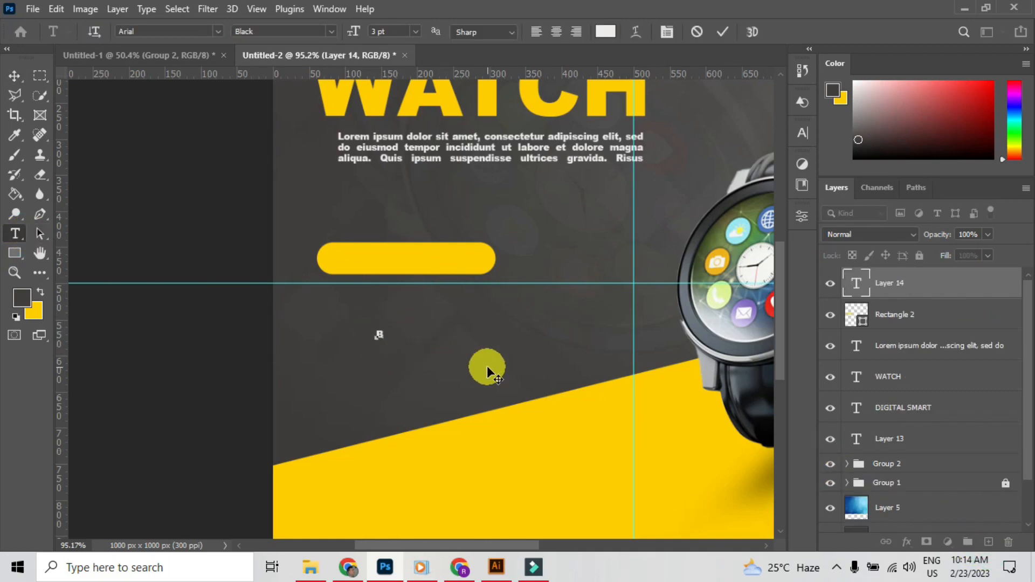
{"action": "type", "text": "W"}
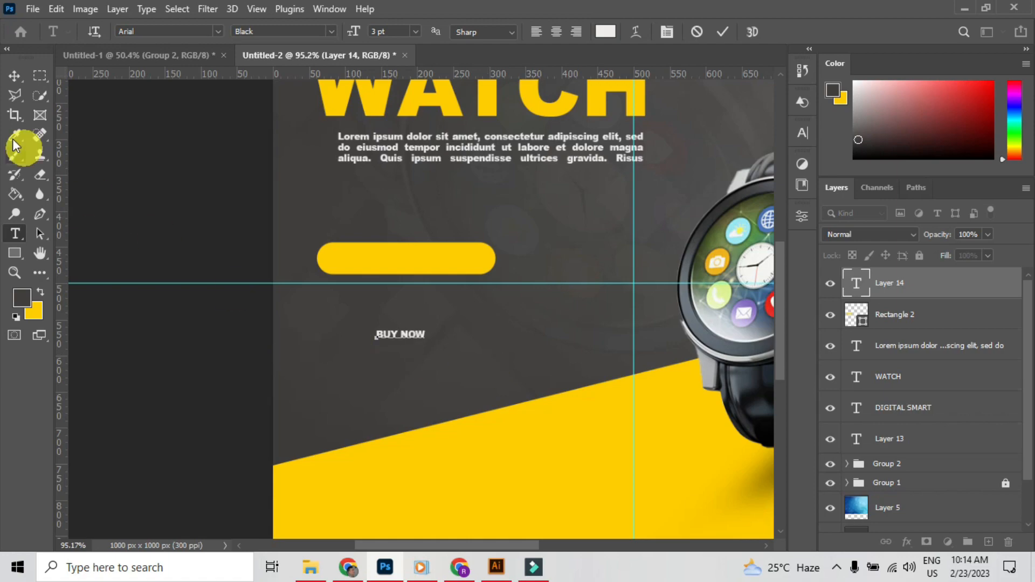
{"action": "left_click", "coordinate": [15, 76]}
Enlarge the BUY NOW text to nearly fill the yellow pill and place it on top.
{"action": "key", "text": "ctrl+t"}
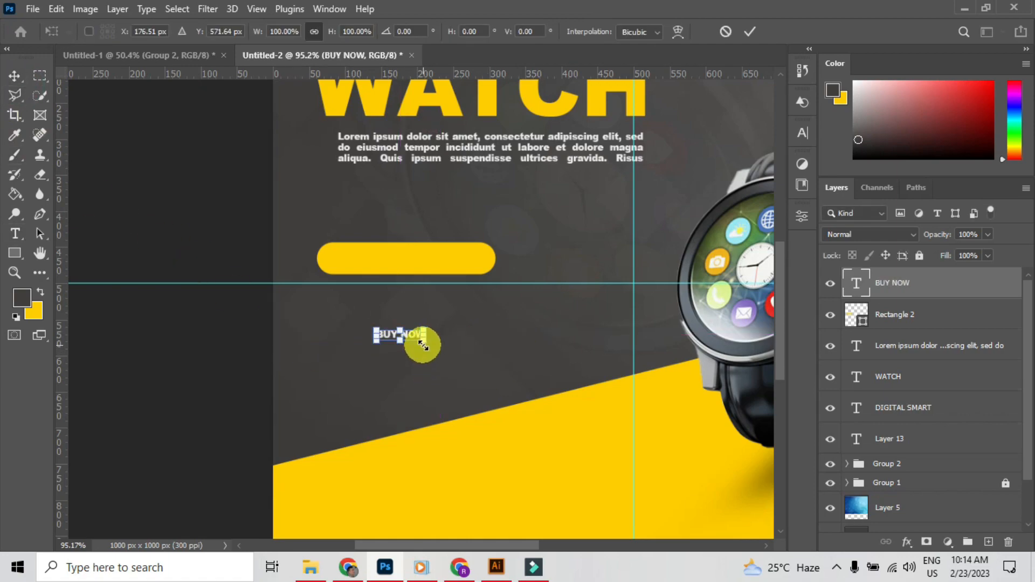
{"action": "left_click_drag", "start_coordinate": [425, 342], "coordinate": [495, 427]}
{"action": "left_click_drag", "start_coordinate": [473, 337], "coordinate": [442, 261]}
{"action": "left_click", "coordinate": [15, 76]}
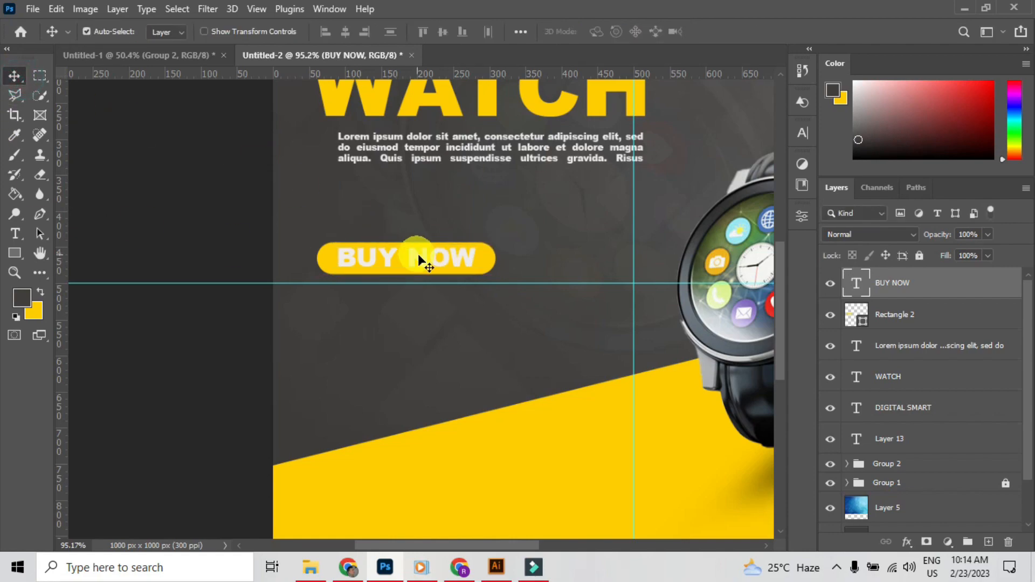
Recolour the BUY NOW text to black and change its font style to Bold.
{"action": "left_click", "coordinate": [802, 134]}
{"action": "left_click", "coordinate": [762, 219]}
{"action": "left_click", "coordinate": [601, 300]}
{"action": "left_click", "coordinate": [868, 105]}
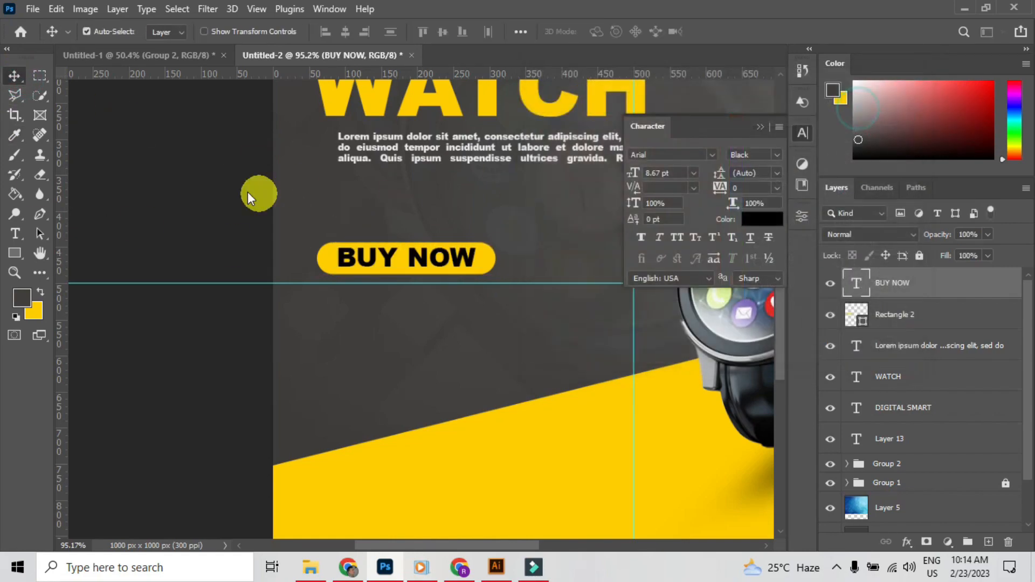
{"action": "left_click", "coordinate": [775, 155]}
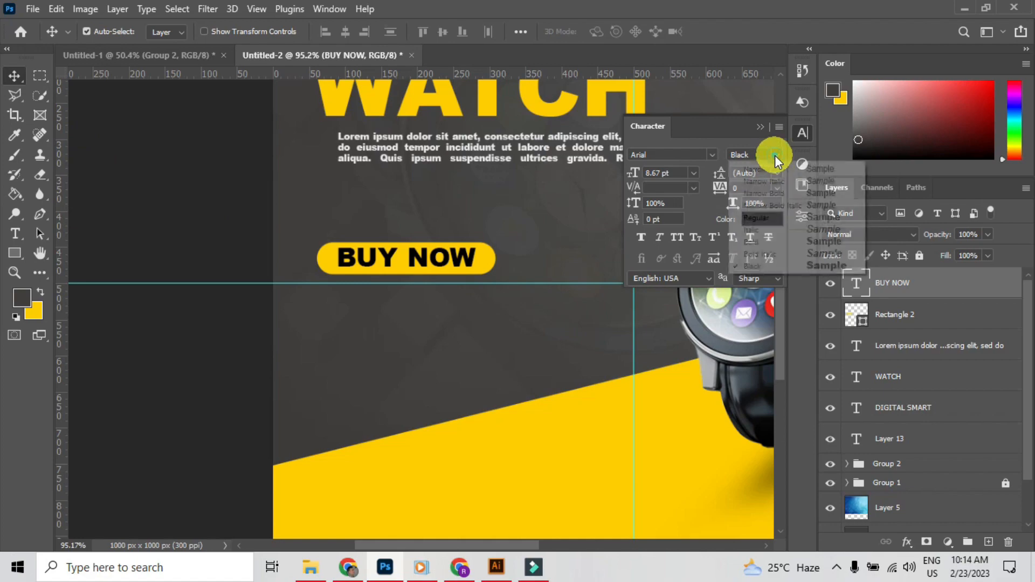
{"action": "left_click", "coordinate": [774, 227]}
{"action": "left_click", "coordinate": [764, 127]}
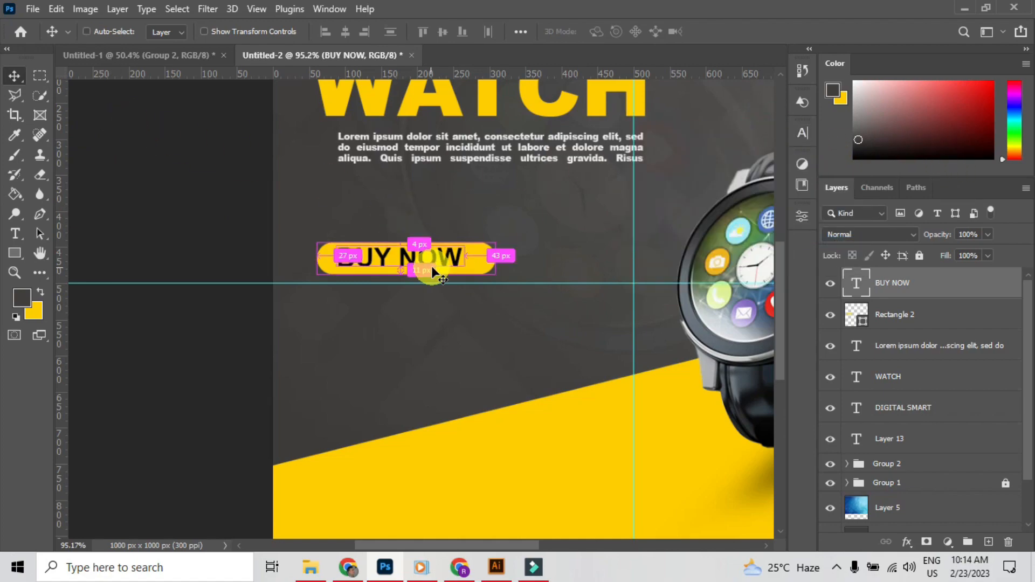
Centre the BUY NOW text inside the yellow pill.
{"action": "key", "text": "ctrl+t"}
{"action": "scroll", "coordinate": [419, 258], "scroll_direction": "up", "scroll_amount": 3}
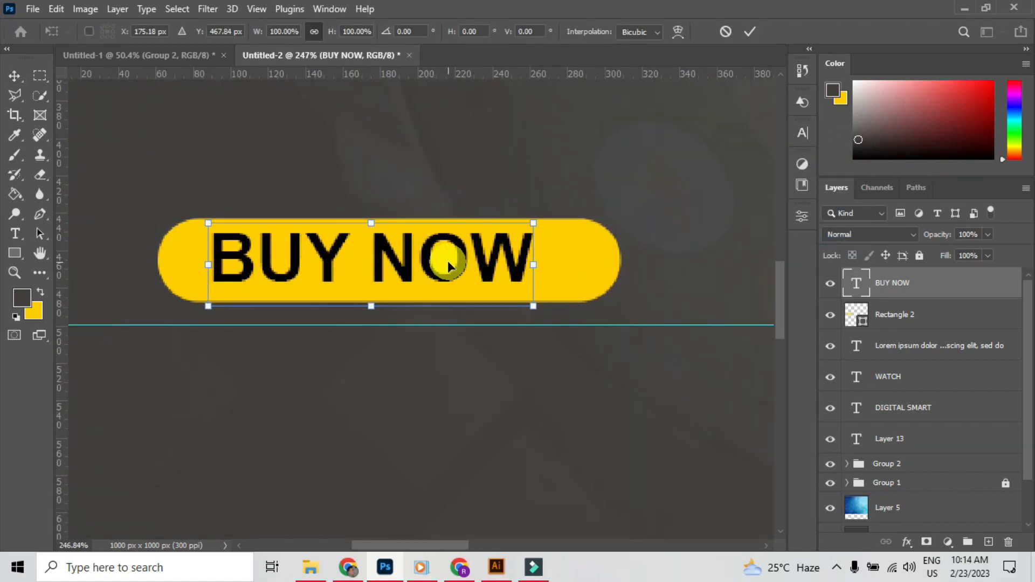
{"action": "left_click_drag", "start_coordinate": [428, 259], "coordinate": [438, 262]}
{"action": "left_click", "coordinate": [14, 75]}
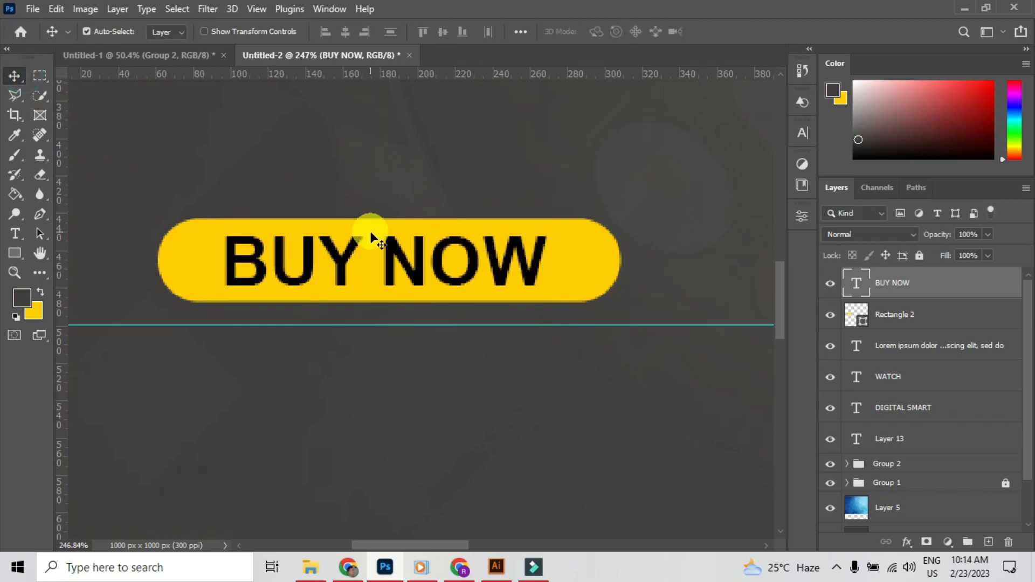
{"action": "key", "text": "super"}
{"action": "key", "text": "super"}
{"action": "scroll", "coordinate": [399, 250], "scroll_direction": "down", "scroll_amount": 15}
{"action": "scroll", "coordinate": [469, 240], "scroll_direction": "up", "scroll_amount": 4}
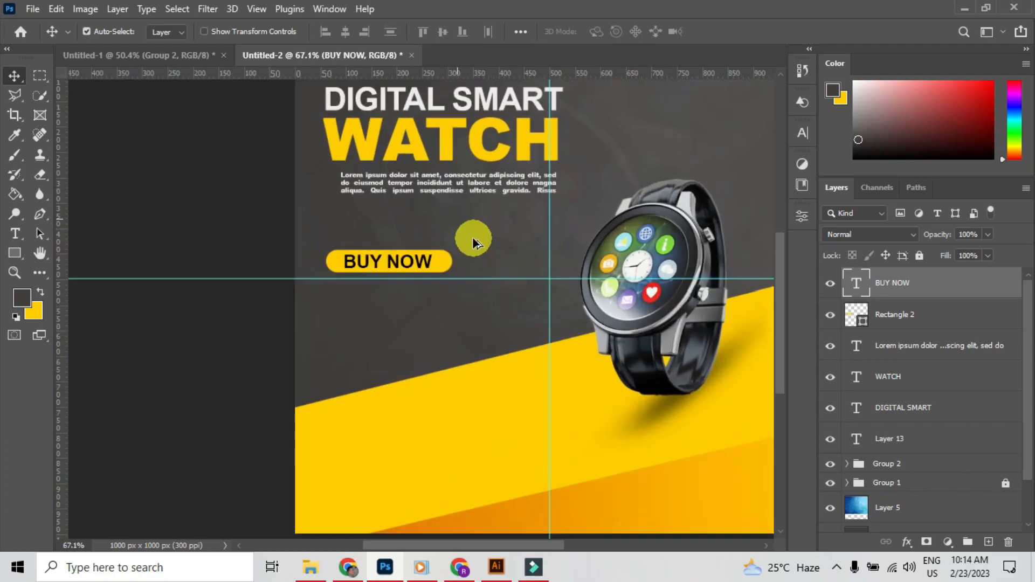
{"action": "scroll", "coordinate": [388, 267], "scroll_direction": "down", "scroll_amount": 5}
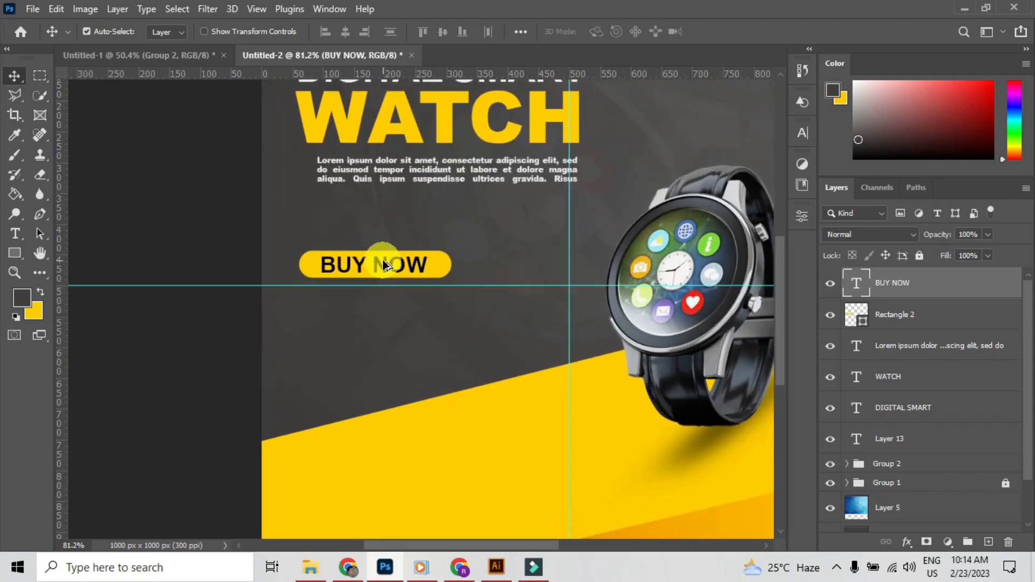
{"action": "scroll", "coordinate": [401, 261], "scroll_direction": "up", "scroll_amount": 5}
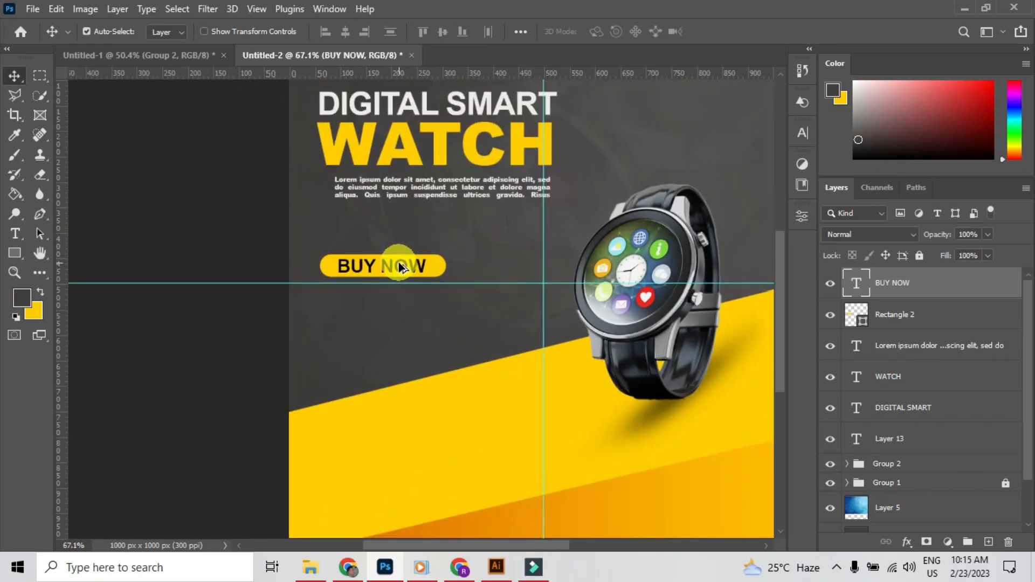
{"action": "left_click", "coordinate": [18, 238]}
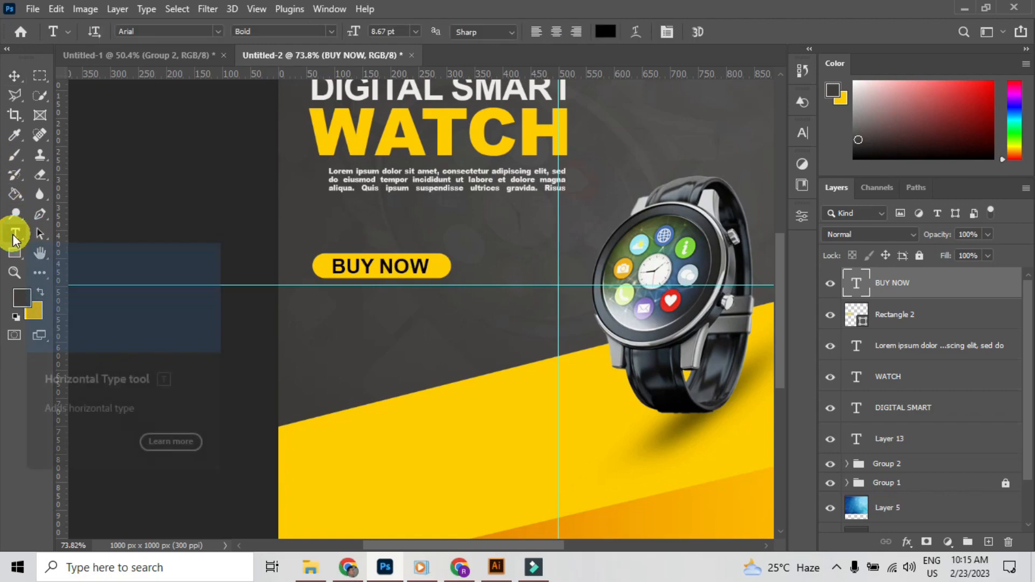
{"action": "left_click", "coordinate": [601, 31]}
{"action": "left_click", "coordinate": [454, 178]}
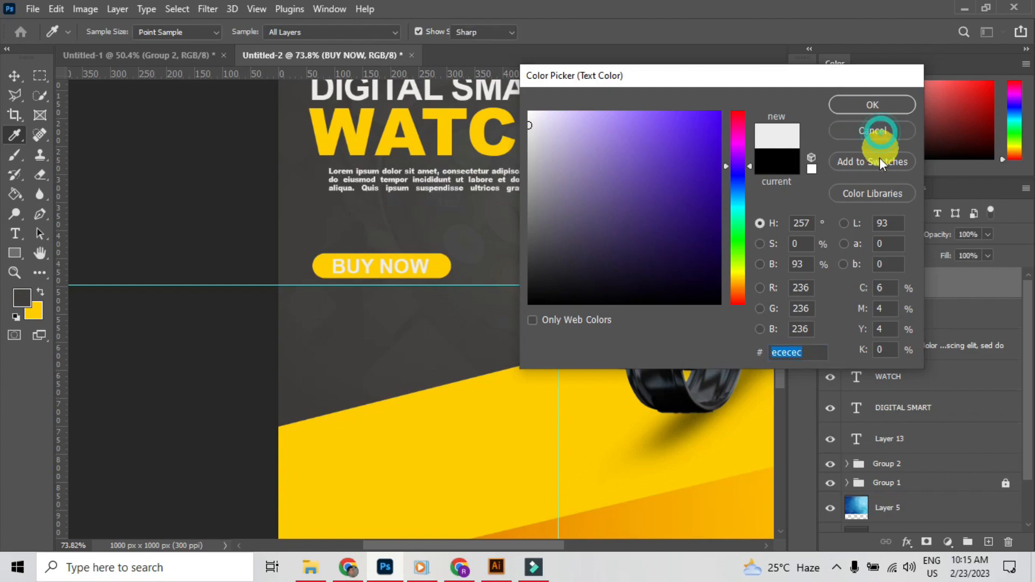
{"action": "left_click", "coordinate": [879, 135]}
{"action": "left_click", "coordinate": [803, 134]}
{"action": "left_click", "coordinate": [802, 133]}
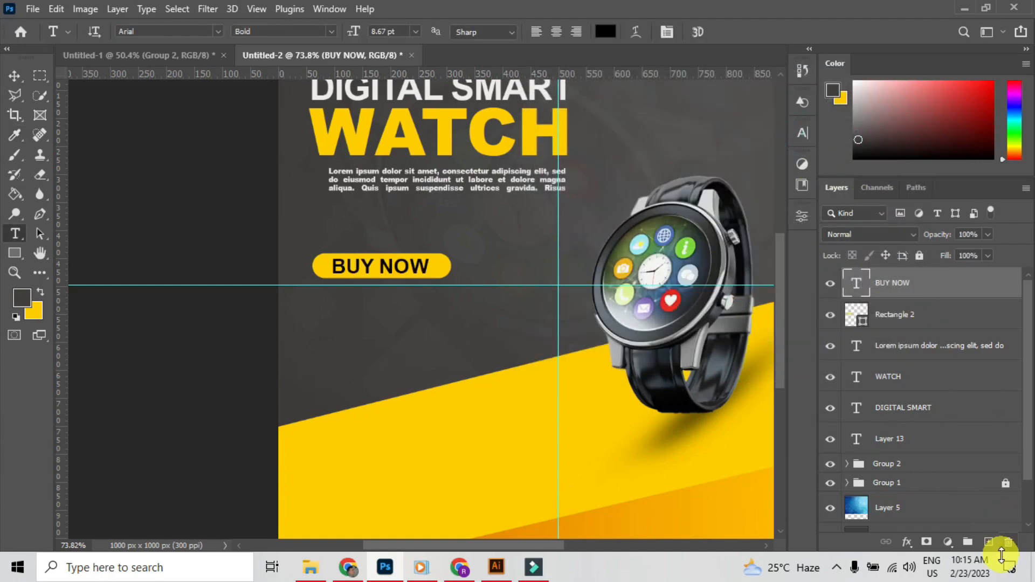
Create a new layer with a small 3 pt placeholder paragraph and place it just below the BUY NOW button.
{"action": "left_click", "coordinate": [990, 543]}
{"action": "left_click_drag", "start_coordinate": [397, 440], "coordinate": [521, 463]}
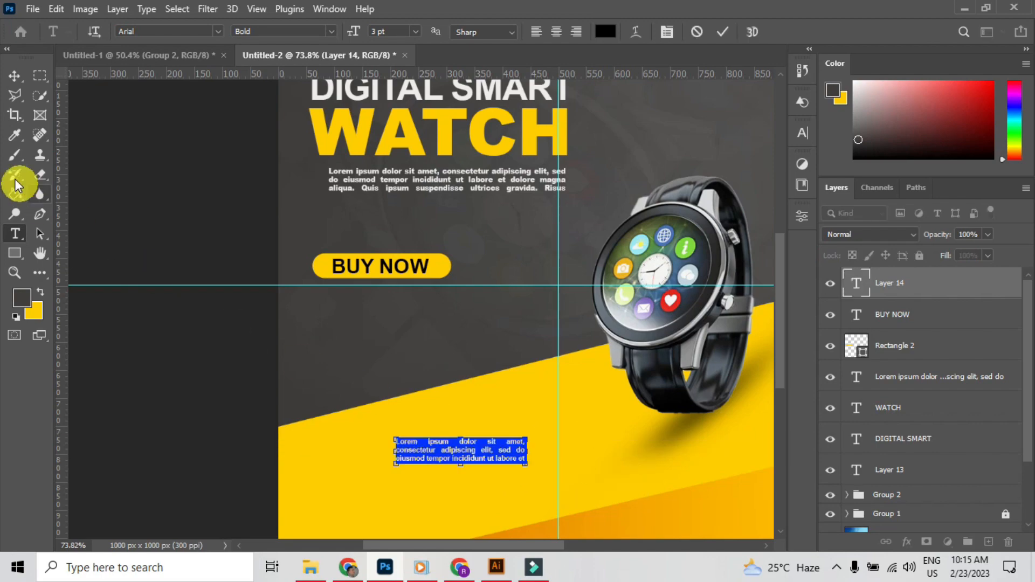
{"action": "left_click", "coordinate": [14, 75]}
{"action": "left_click_drag", "start_coordinate": [429, 453], "coordinate": [349, 302]}
Recolour the small paragraph to light grey and fine-tune its position beneath the BUY NOW button.
{"action": "left_click", "coordinate": [801, 127]}
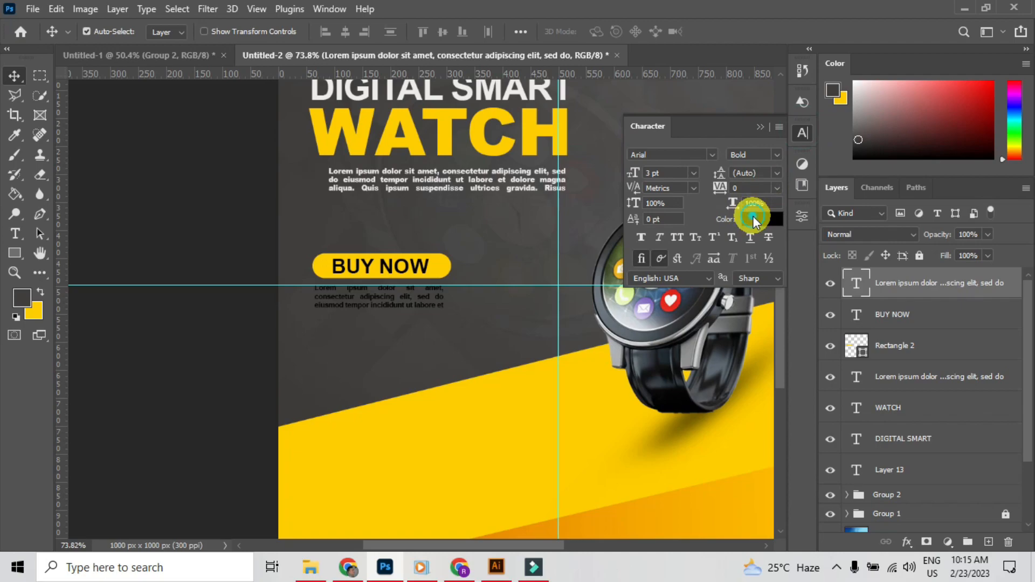
{"action": "left_click", "coordinate": [751, 215]}
{"action": "left_click", "coordinate": [861, 115]}
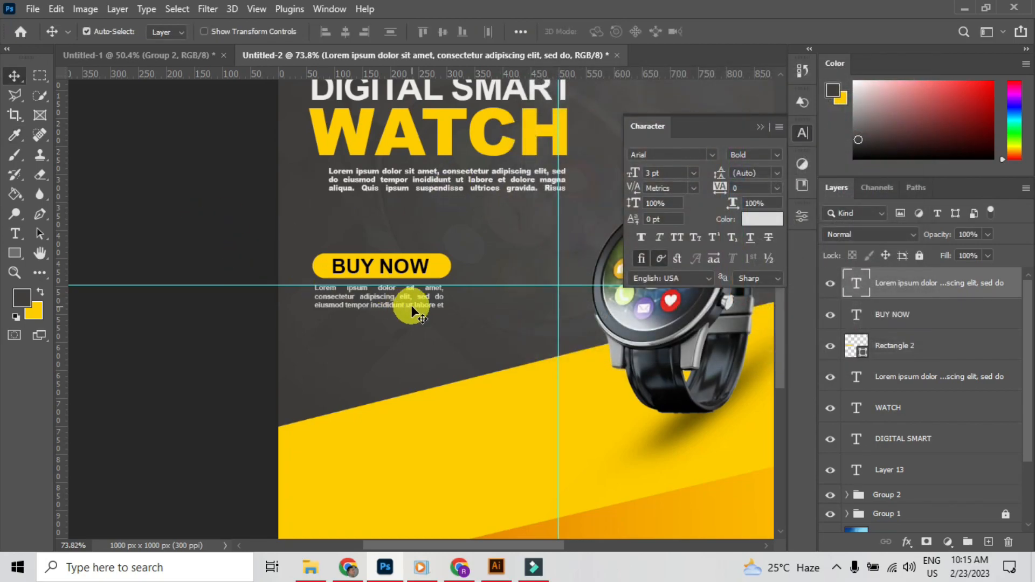
{"action": "left_click_drag", "start_coordinate": [411, 306], "coordinate": [414, 303]}
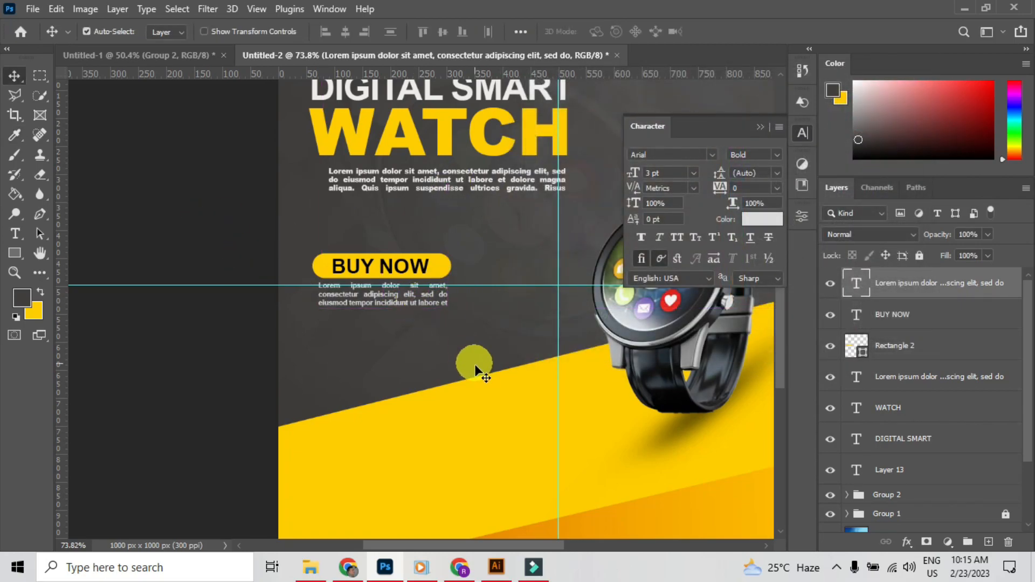
Reduce the font size of the paragraph under the BUY NOW button to 2 pt.
{"action": "key", "text": "Down"}
{"action": "key", "text": "Down"}
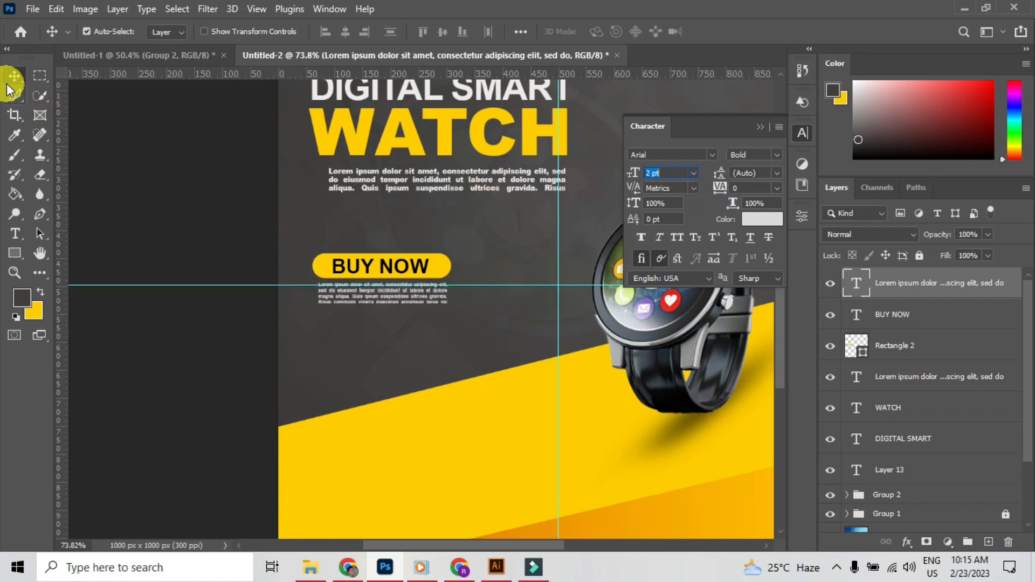
{"action": "left_click", "coordinate": [19, 234]}
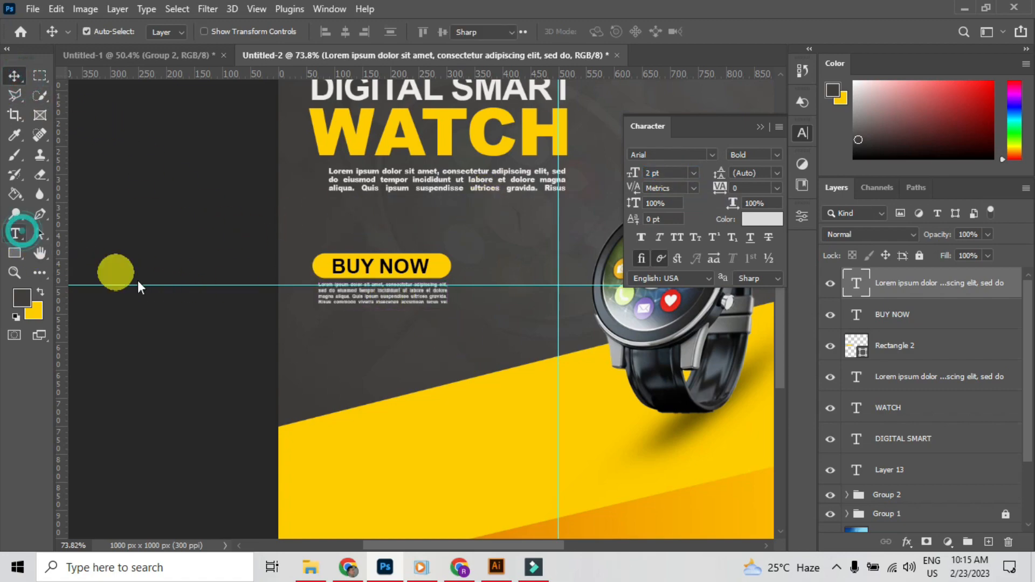
Shorten the small paragraph's text box below the BUY NOW button so that only two lines of text show.
{"action": "left_click", "coordinate": [399, 293]}
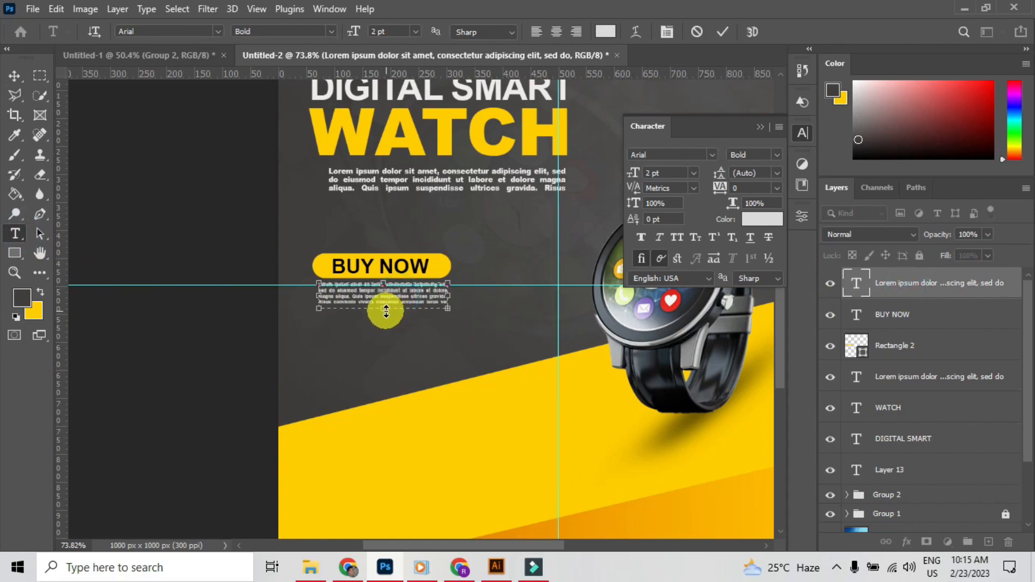
{"action": "left_click", "coordinate": [17, 80]}
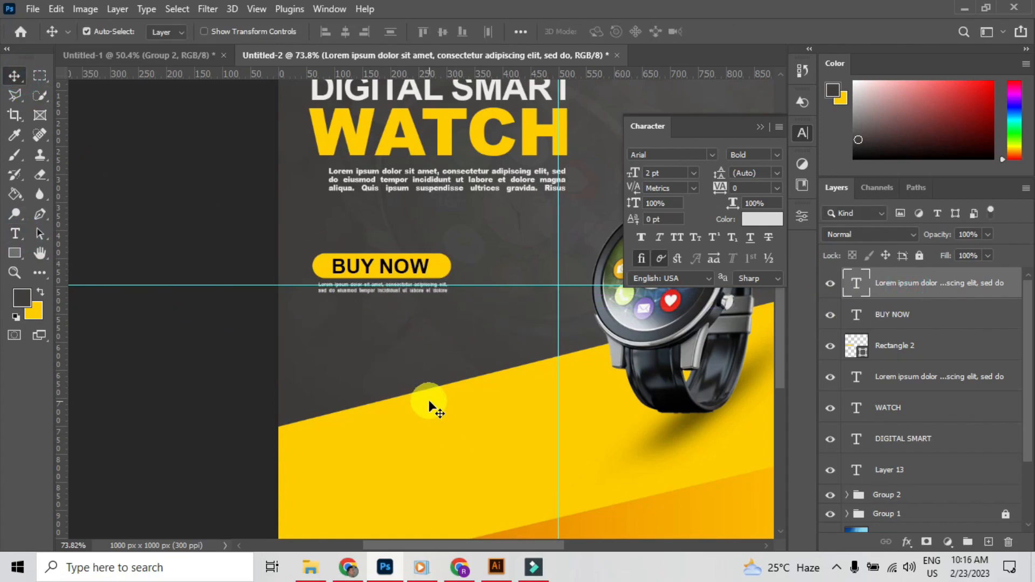
{"action": "scroll", "coordinate": [423, 381], "scroll_direction": "up", "scroll_amount": 4}
{"action": "scroll", "coordinate": [388, 242], "scroll_direction": "down", "scroll_amount": 2}
{"action": "scroll", "coordinate": [404, 238], "scroll_direction": "down", "scroll_amount": 5}
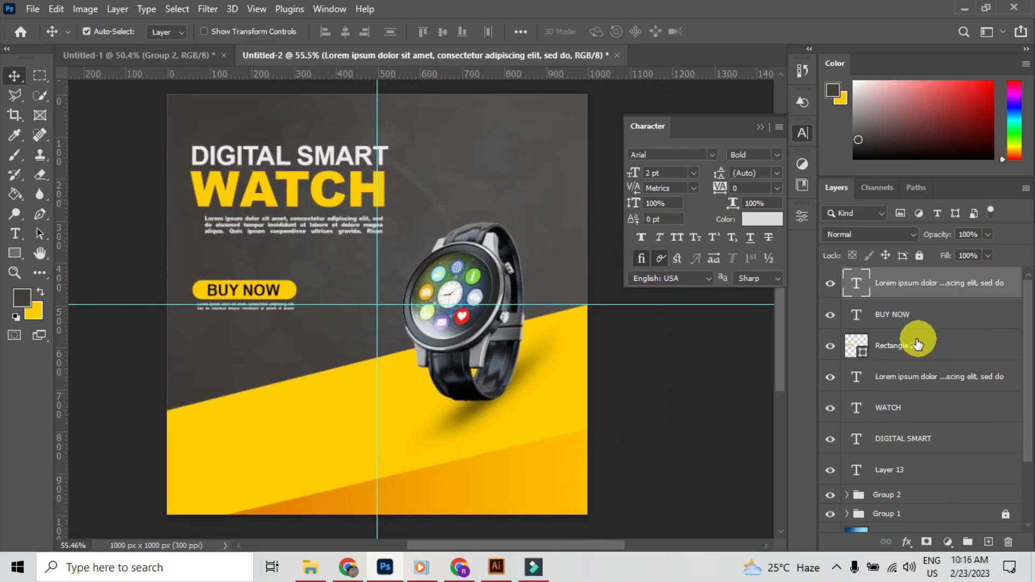
Draw a yellow circle about 128 x 128 px on a new layer beside the watch.
{"action": "left_click", "coordinate": [983, 542]}
{"action": "left_click", "coordinate": [14, 253]}
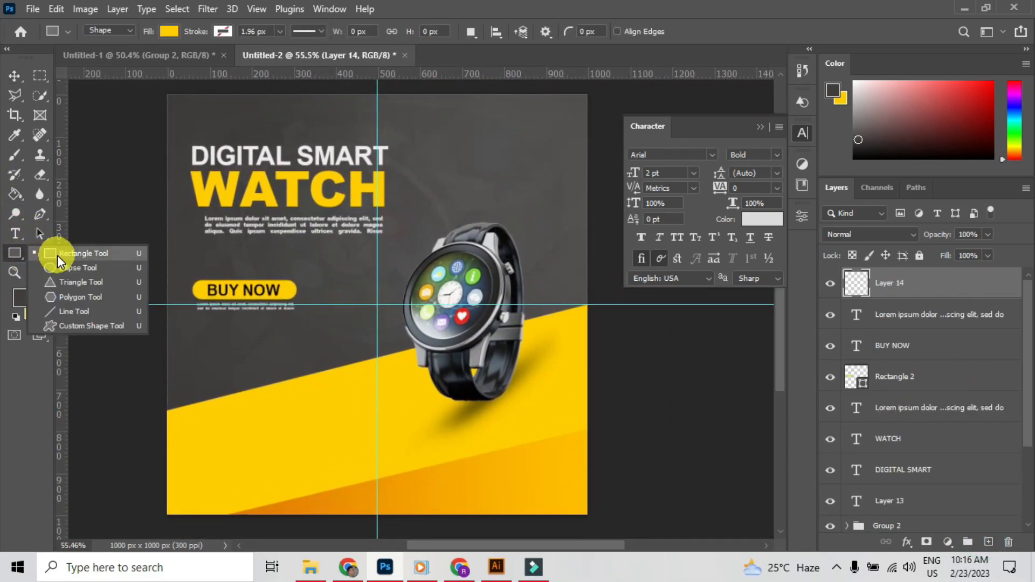
{"action": "left_click_drag", "start_coordinate": [10, 256], "coordinate": [51, 268]}
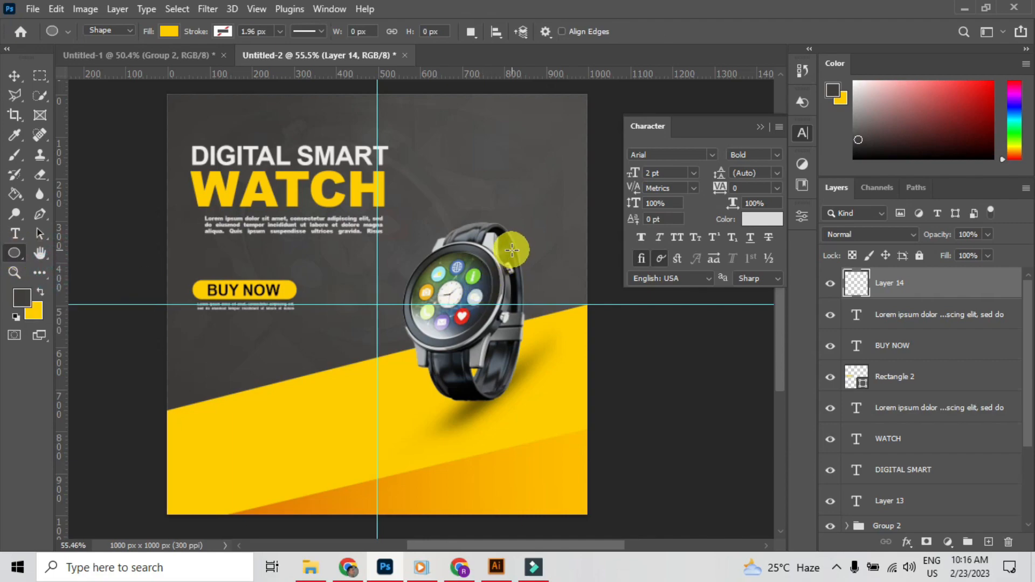
{"action": "left_click_drag", "start_coordinate": [512, 249], "coordinate": [564, 303]}
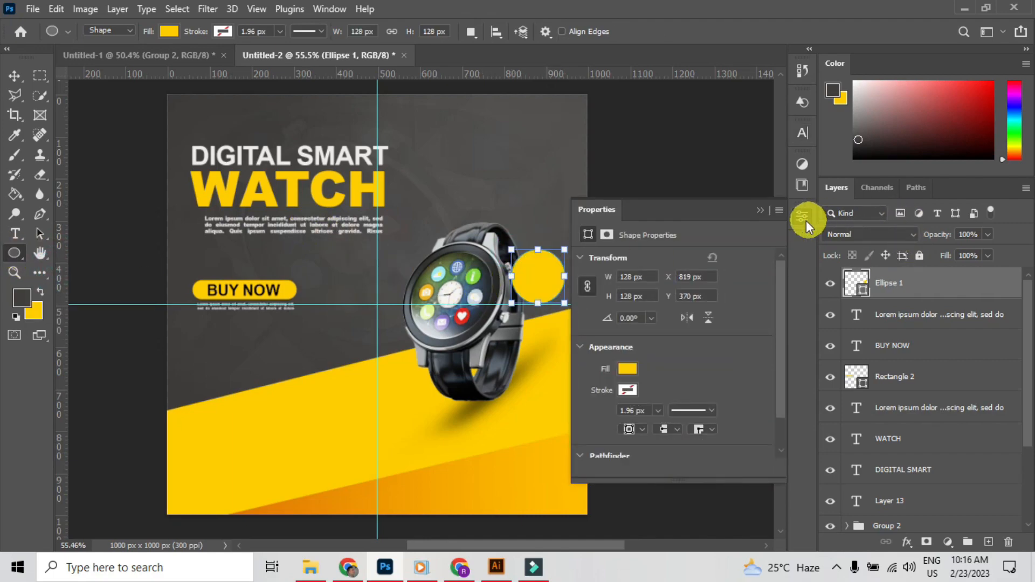
{"action": "left_click", "coordinate": [804, 219]}
Move the yellow circle up beside the watch's upper strap.
{"action": "left_click", "coordinate": [13, 78]}
{"action": "left_click_drag", "start_coordinate": [536, 287], "coordinate": [546, 241]}
{"action": "scroll", "coordinate": [519, 235], "scroll_direction": "up", "scroll_amount": 3}
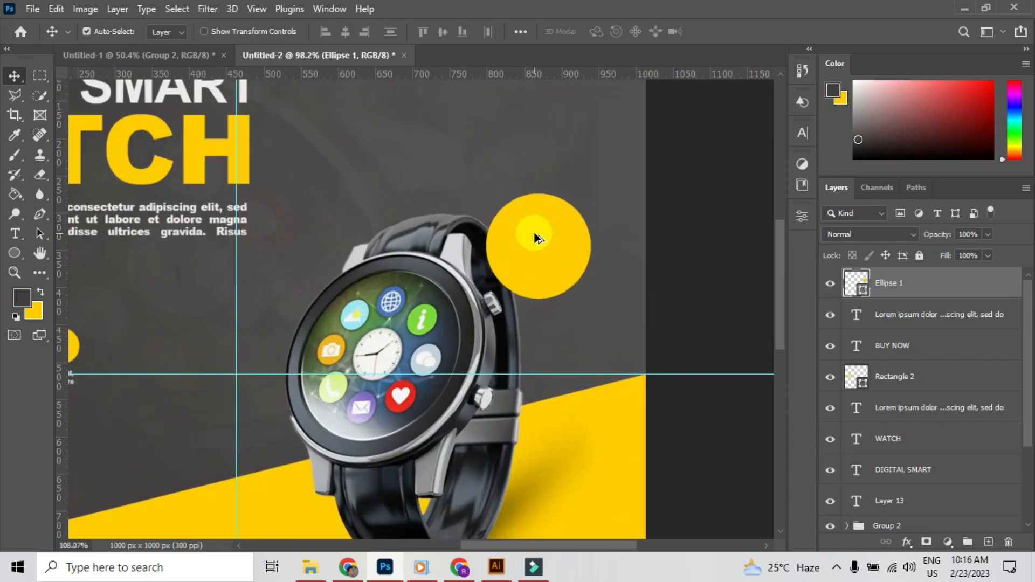
{"action": "scroll", "coordinate": [536, 236], "scroll_direction": "down", "scroll_amount": 1}
{"action": "scroll", "coordinate": [539, 237], "scroll_direction": "down", "scroll_amount": 3}
{"action": "scroll", "coordinate": [550, 240], "scroll_direction": "up", "scroll_amount": 3}
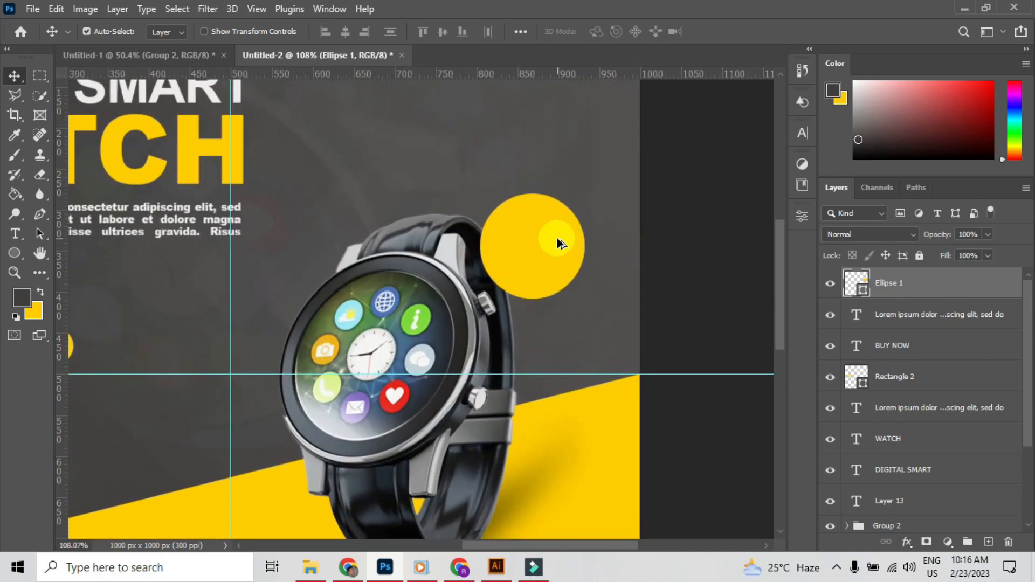
Add the text "30" above the watch and enlarge it to about 21 pt.
{"action": "left_click", "coordinate": [18, 235]}
{"action": "left_click", "coordinate": [444, 149]}
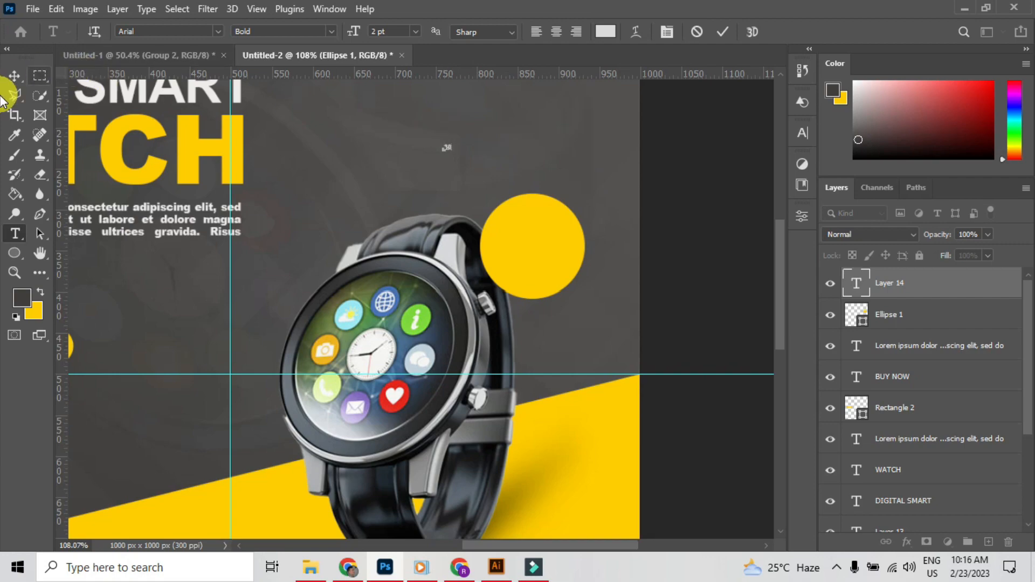
{"action": "left_click", "coordinate": [14, 75]}
{"action": "key", "text": "ctrl+t"}
{"action": "left_click_drag", "start_coordinate": [451, 150], "coordinate": [523, 232]}
{"action": "left_click", "coordinate": [13, 75]}
Append a percent sign to the 30 text so it reads "30%".
{"action": "left_click", "coordinate": [525, 177]}
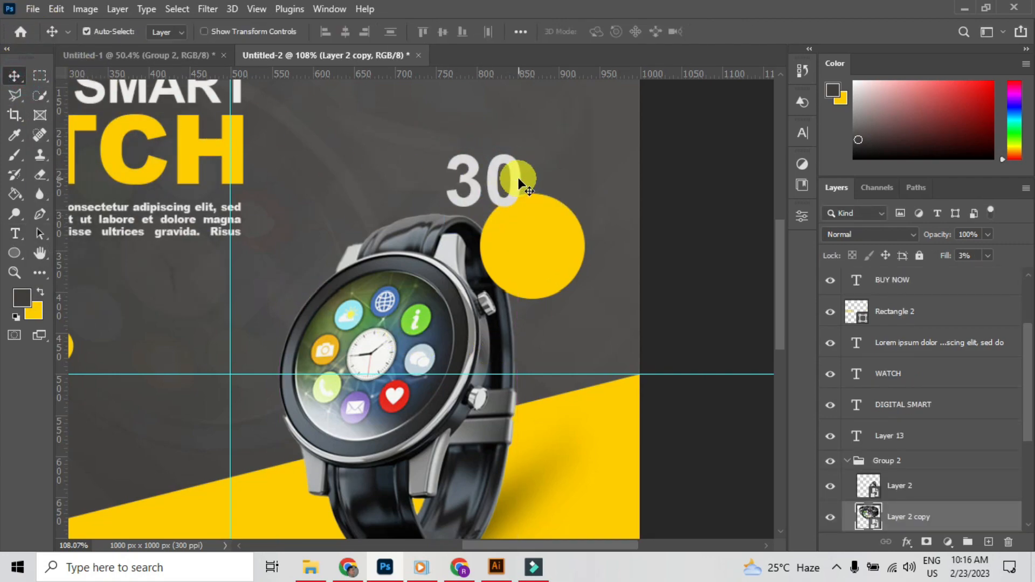
{"action": "left_click", "coordinate": [519, 179]}
{"action": "double_click", "coordinate": [522, 183]}
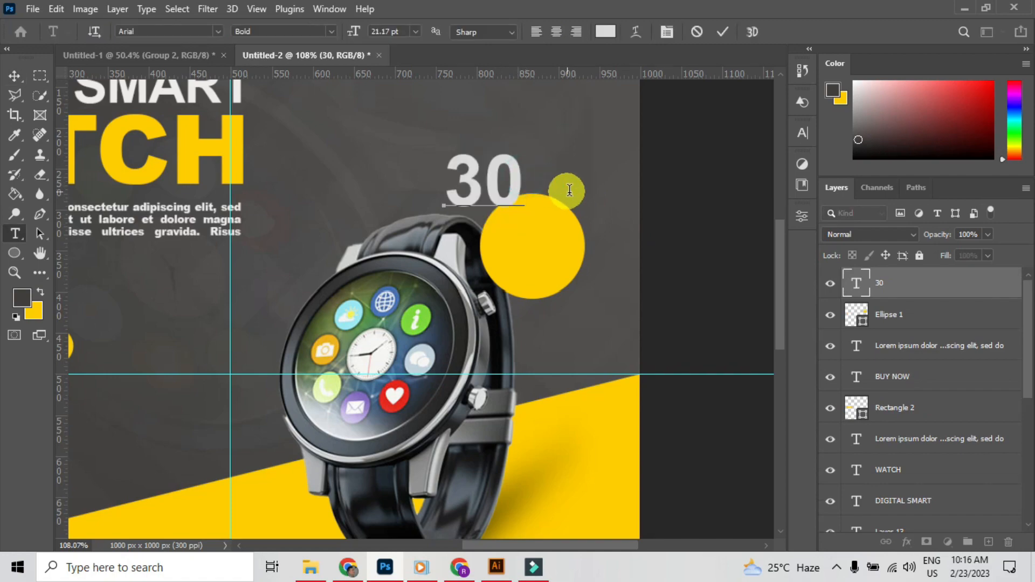
{"action": "type", "text": "%"}
{"action": "left_click", "coordinate": [15, 76]}
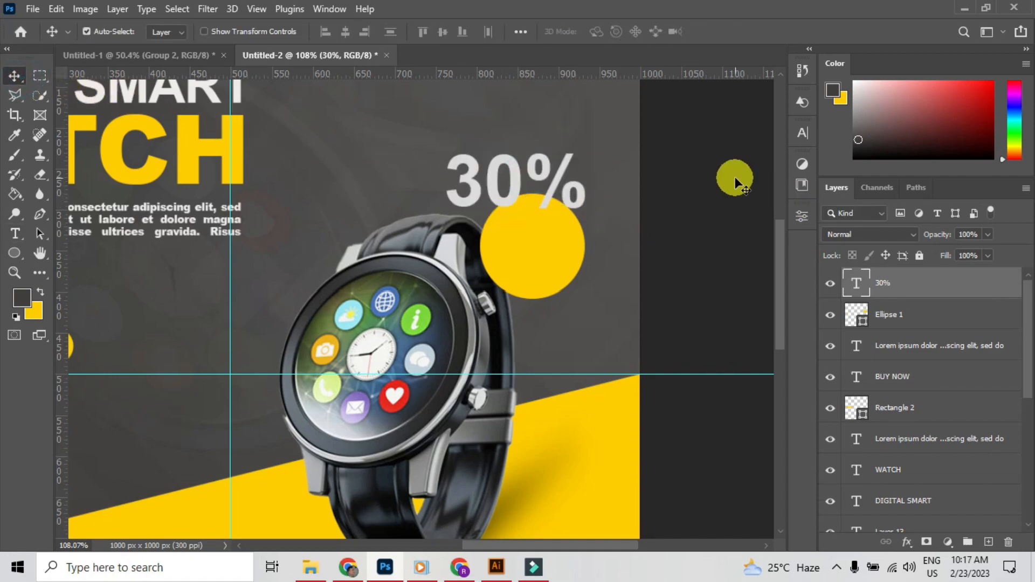
Change the 30% text colour to black (000000).
{"action": "left_click", "coordinate": [805, 136]}
{"action": "left_click", "coordinate": [773, 214]}
{"action": "left_click_drag", "start_coordinate": [643, 207], "coordinate": [629, 306]}
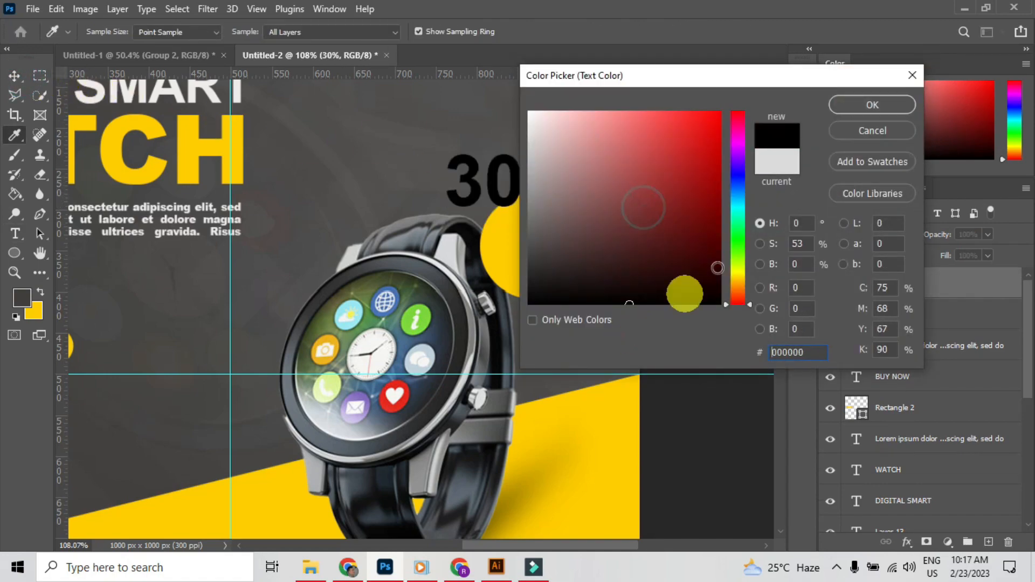
{"action": "left_click", "coordinate": [858, 106]}
Scale the 30% text down to about 10.21 pt and place it in the upper half of the yellow circle.
{"action": "left_click_drag", "start_coordinate": [499, 193], "coordinate": [509, 231]}
{"action": "key", "text": "ctrl+t"}
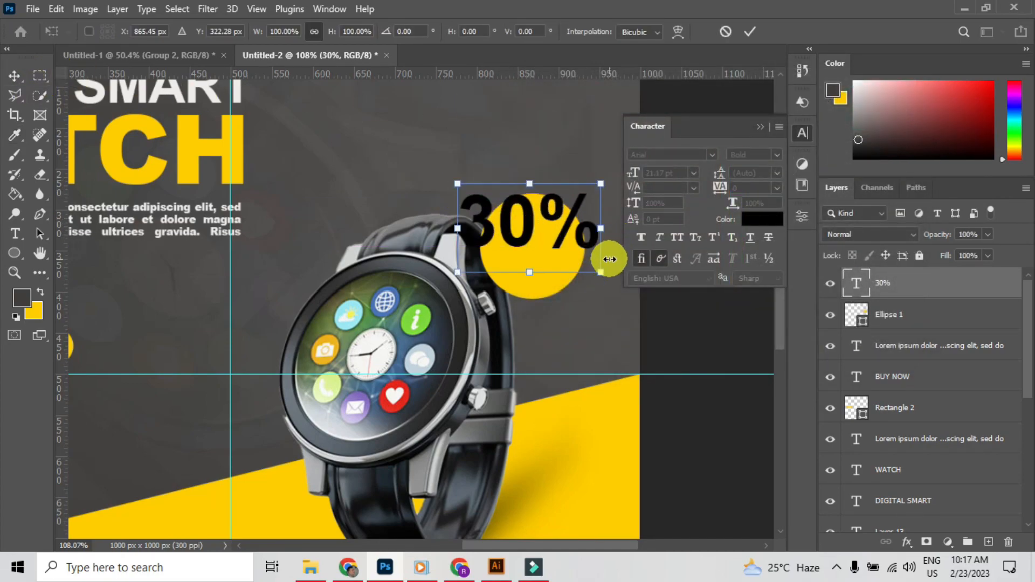
{"action": "left_click_drag", "start_coordinate": [600, 271], "coordinate": [532, 224]}
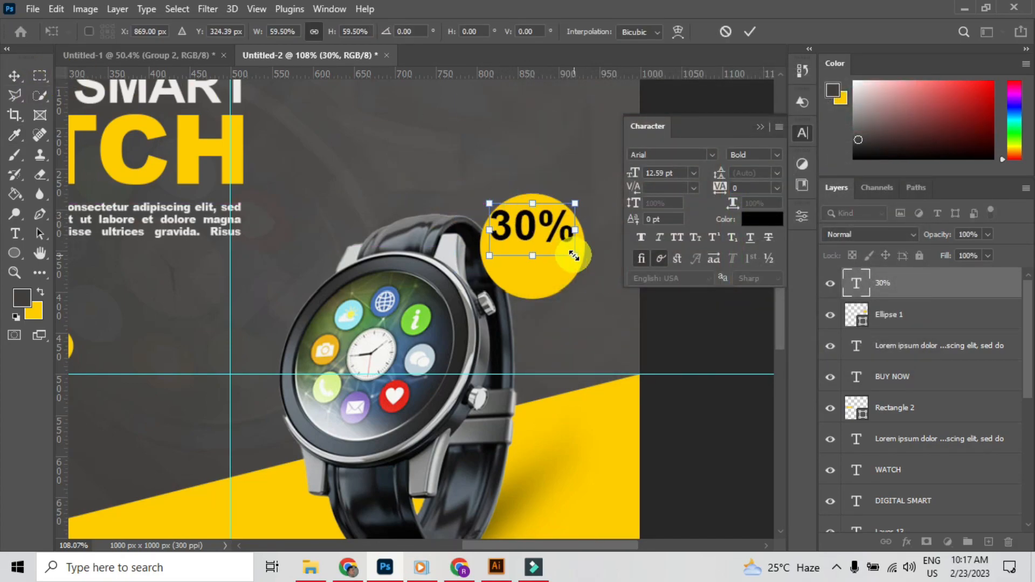
{"action": "left_click_drag", "start_coordinate": [574, 255], "coordinate": [538, 244]}
{"action": "left_click", "coordinate": [15, 76]}
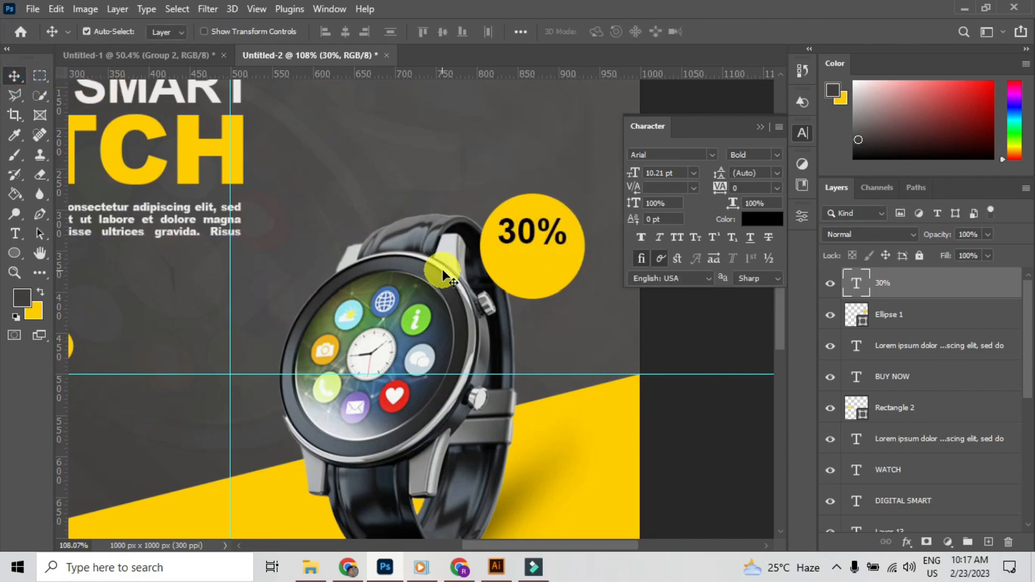
Duplicate the 30% text and place the copy directly beneath the original inside the circle.
{"action": "double_click", "coordinate": [531, 246]}
{"action": "left_click", "coordinate": [15, 75]}
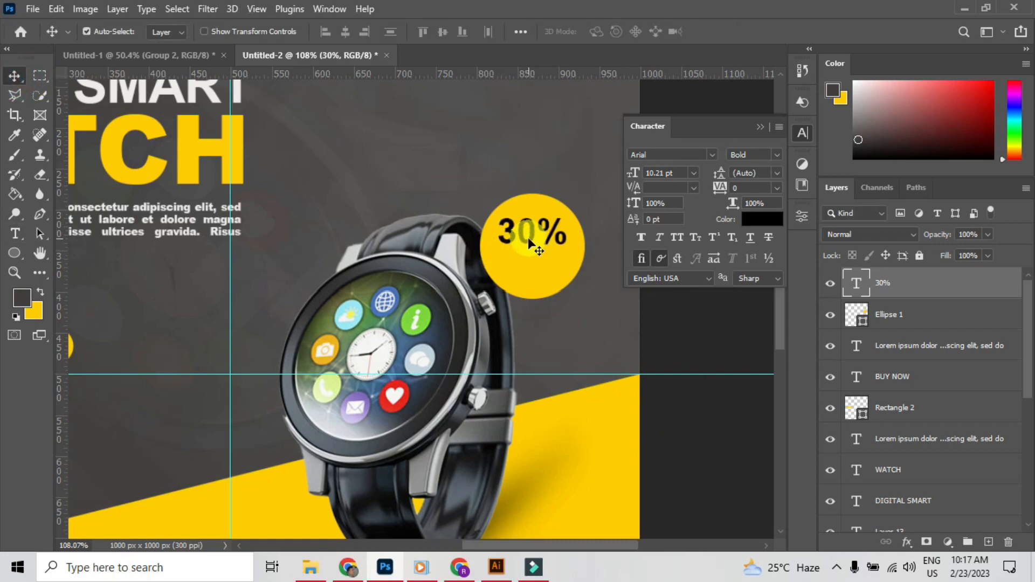
{"action": "left_click_drag", "start_coordinate": [528, 240], "coordinate": [530, 268]}
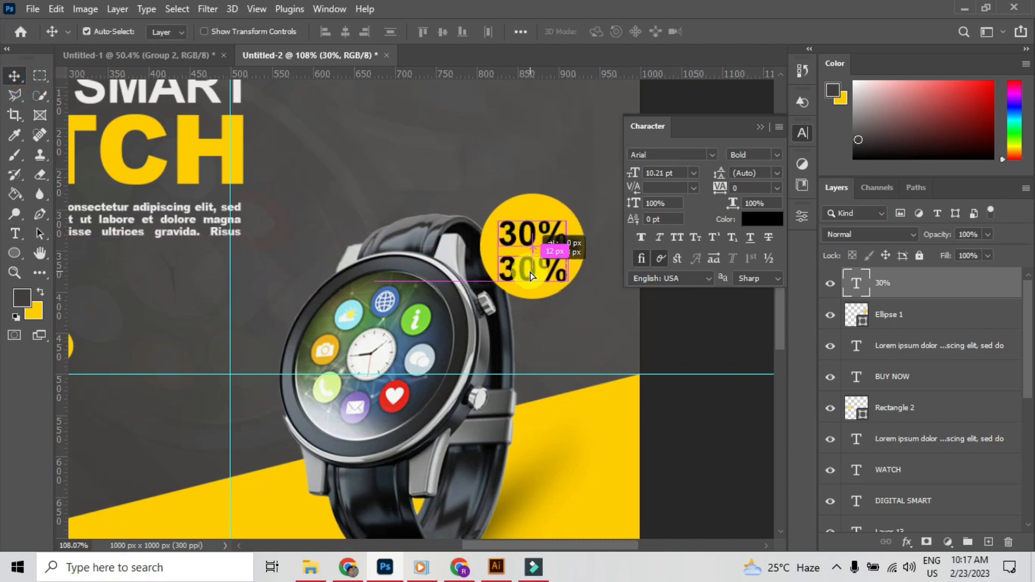
{"action": "double_click", "coordinate": [530, 267]}
Copy the word DISCOUNT from the badge in the Untitled-1 document.
{"action": "left_click", "coordinate": [132, 57]}
{"action": "scroll", "coordinate": [491, 278], "scroll_direction": "up", "scroll_amount": 7}
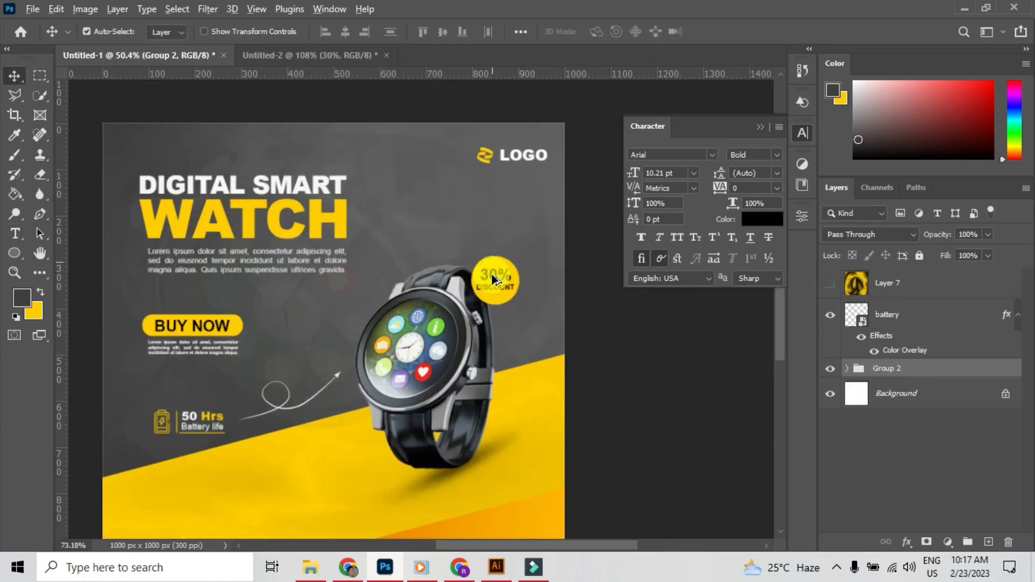
{"action": "left_click", "coordinate": [496, 284]}
{"action": "double_click", "coordinate": [496, 285]}
{"action": "key", "text": "ctrl+c"}
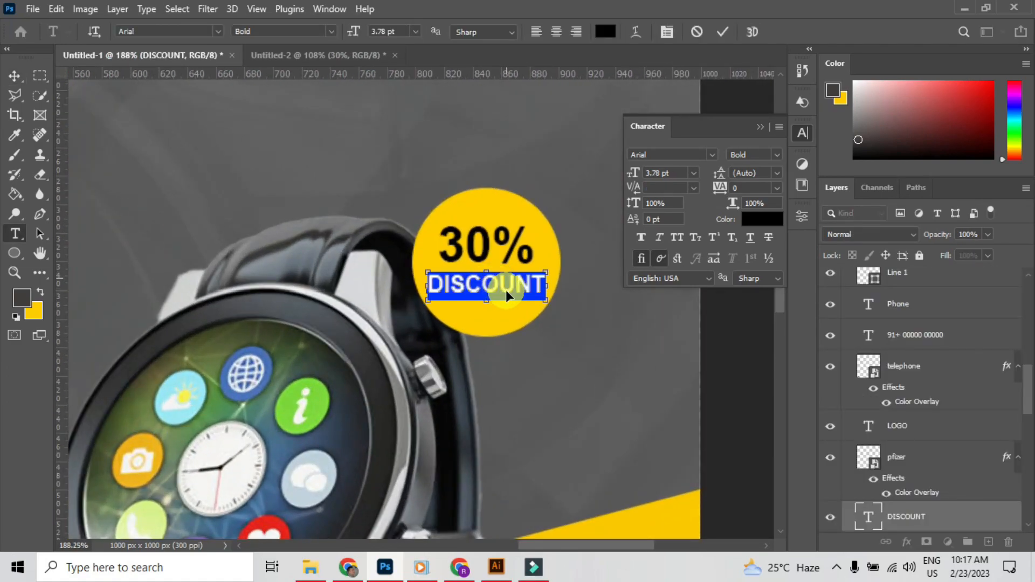
Replace the lower 30% text in the Untitled-2 document with the copied word DISCOUNT.
{"action": "left_click", "coordinate": [342, 52]}
{"action": "scroll", "coordinate": [615, 294], "scroll_direction": "down", "scroll_amount": 5}
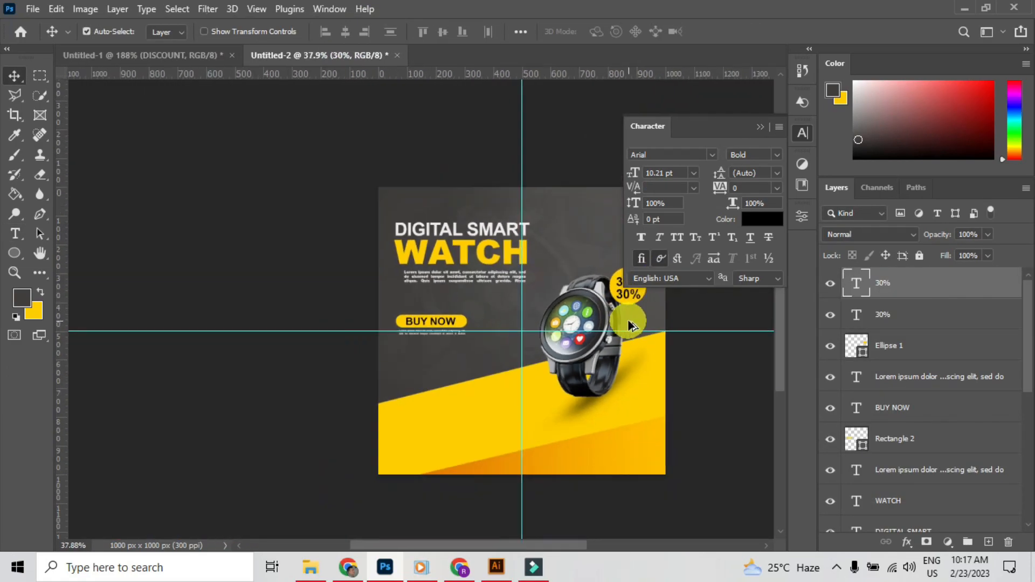
{"action": "scroll", "coordinate": [636, 285], "scroll_direction": "up", "scroll_amount": 3}
{"action": "scroll", "coordinate": [463, 304], "scroll_direction": "up", "scroll_amount": 4}
{"action": "double_click", "coordinate": [419, 317]}
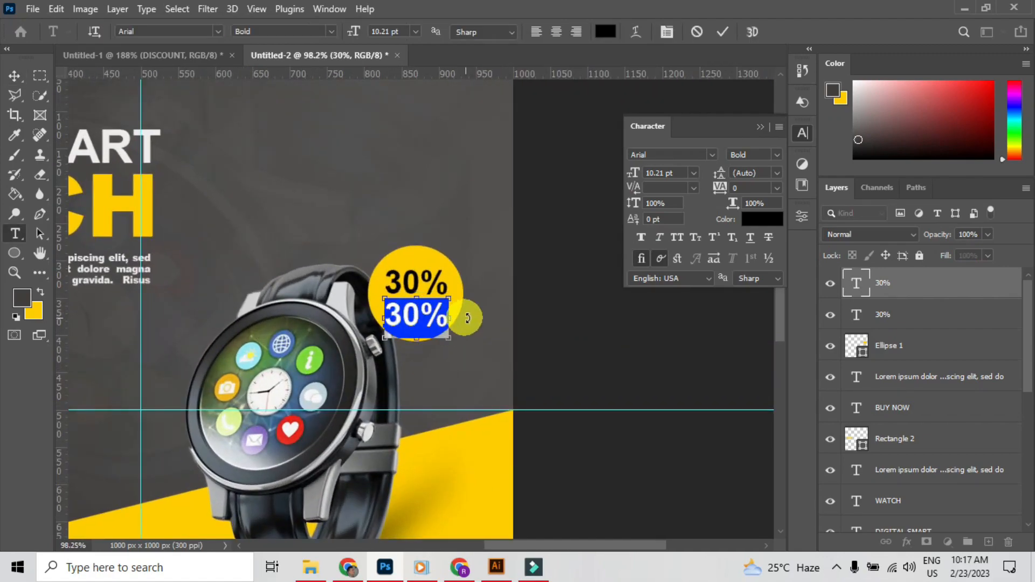
{"action": "key", "text": "ctrl+v"}
{"action": "left_click", "coordinate": [21, 78]}
Scale the DISCOUNT text down to about 4.76 pt and centre it below 30% within the yellow circle.
{"action": "key", "text": "ctrl+t"}
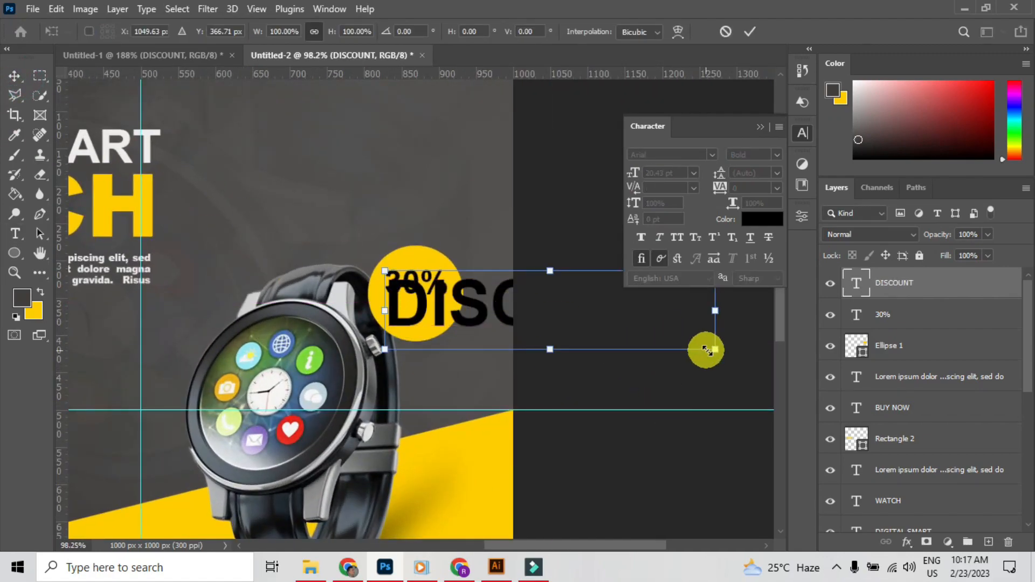
{"action": "left_click_drag", "start_coordinate": [707, 350], "coordinate": [466, 310]}
{"action": "scroll", "coordinate": [450, 316], "scroll_direction": "up", "scroll_amount": 10}
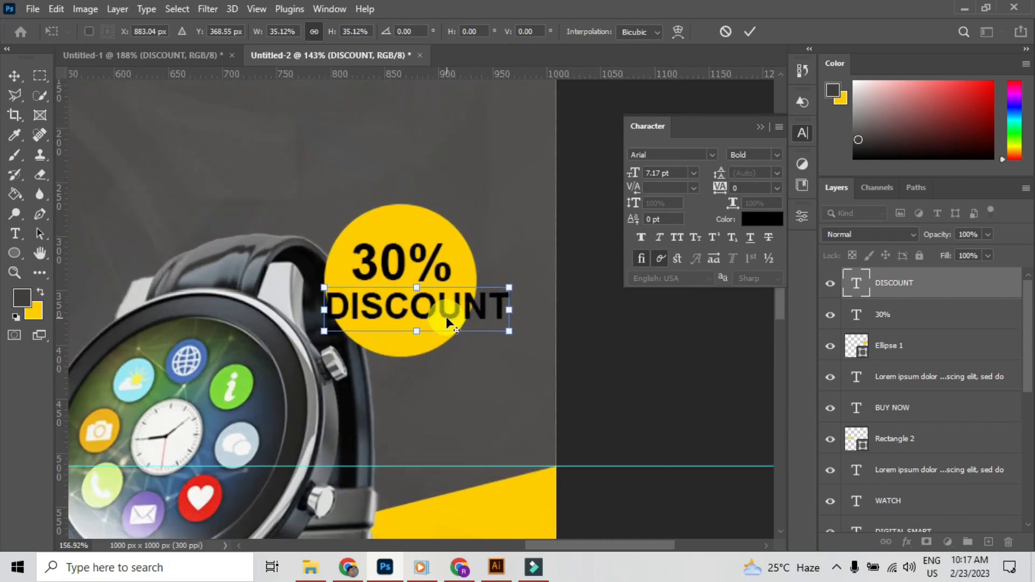
{"action": "left_click_drag", "start_coordinate": [555, 343], "coordinate": [459, 314]}
{"action": "left_click_drag", "start_coordinate": [419, 295], "coordinate": [469, 315]}
{"action": "left_click_drag", "start_coordinate": [421, 285], "coordinate": [428, 287]}
{"action": "left_click", "coordinate": [15, 78]}
Select the DISCOUNT, 30% and circle layers together and scale the badge down slightly beside the watch.
{"action": "scroll", "coordinate": [335, 270], "scroll_direction": "down", "scroll_amount": 6}
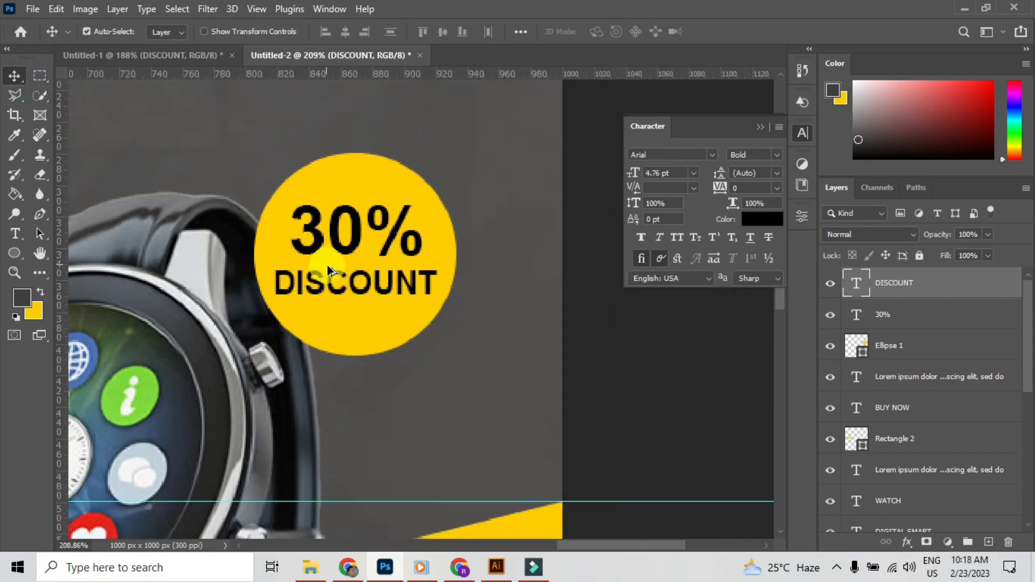
{"action": "left_click_drag", "start_coordinate": [227, 265], "coordinate": [371, 264]}
{"action": "scroll", "coordinate": [371, 268], "scroll_direction": "down", "scroll_amount": 11}
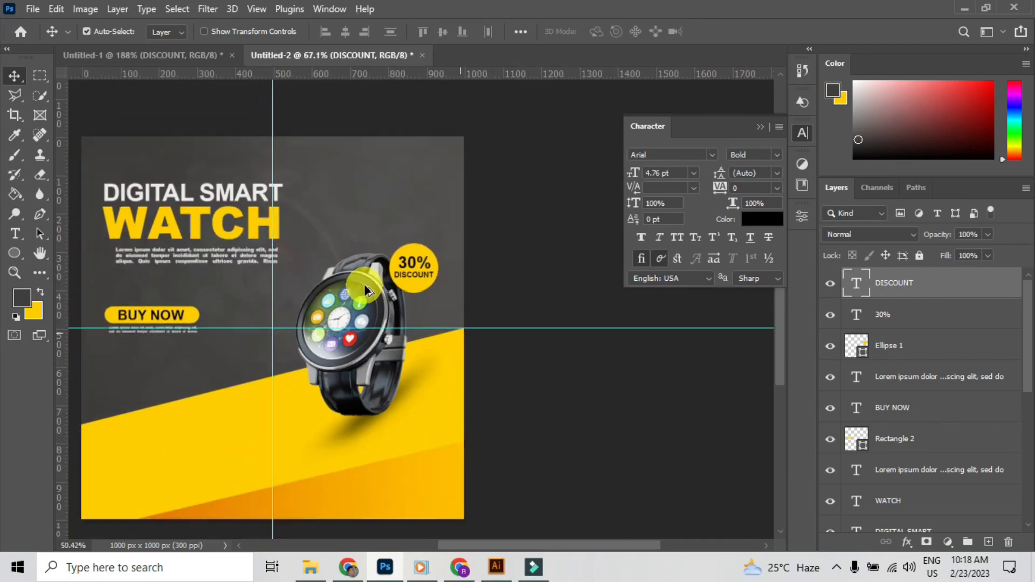
{"action": "scroll", "coordinate": [422, 281], "scroll_direction": "up", "scroll_amount": 8}
{"action": "left_click", "coordinate": [855, 345], "text": "shift"}
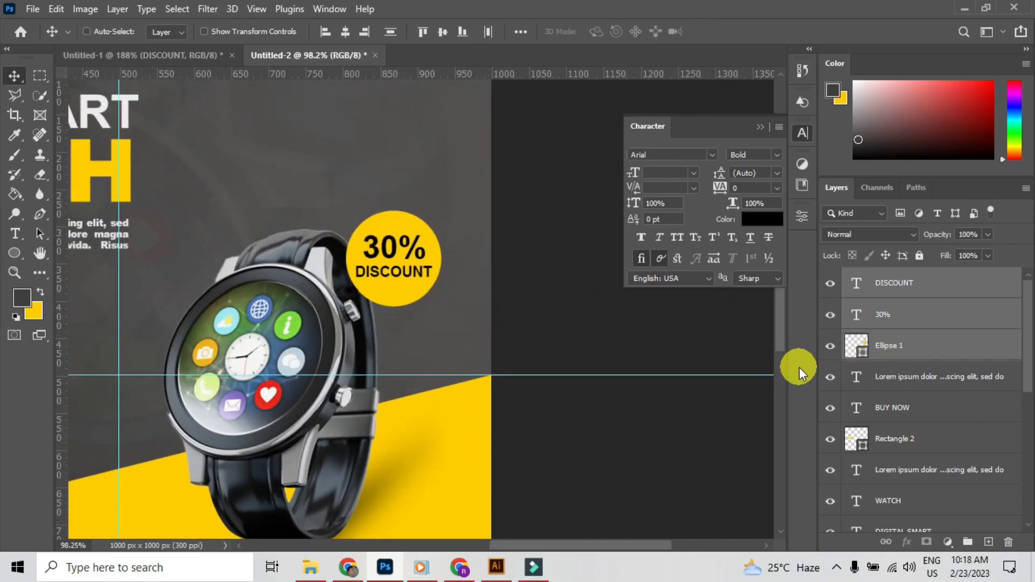
{"action": "key", "text": "ctrl+t"}
{"action": "scroll", "coordinate": [446, 314], "scroll_direction": "up", "scroll_amount": 3}
{"action": "left_click_drag", "start_coordinate": [438, 302], "coordinate": [536, 308]}
{"action": "left_click", "coordinate": [12, 75]}
{"action": "scroll", "coordinate": [289, 219], "scroll_direction": "down", "scroll_amount": 10}
{"action": "scroll", "coordinate": [300, 335], "scroll_direction": "up", "scroll_amount": 3}
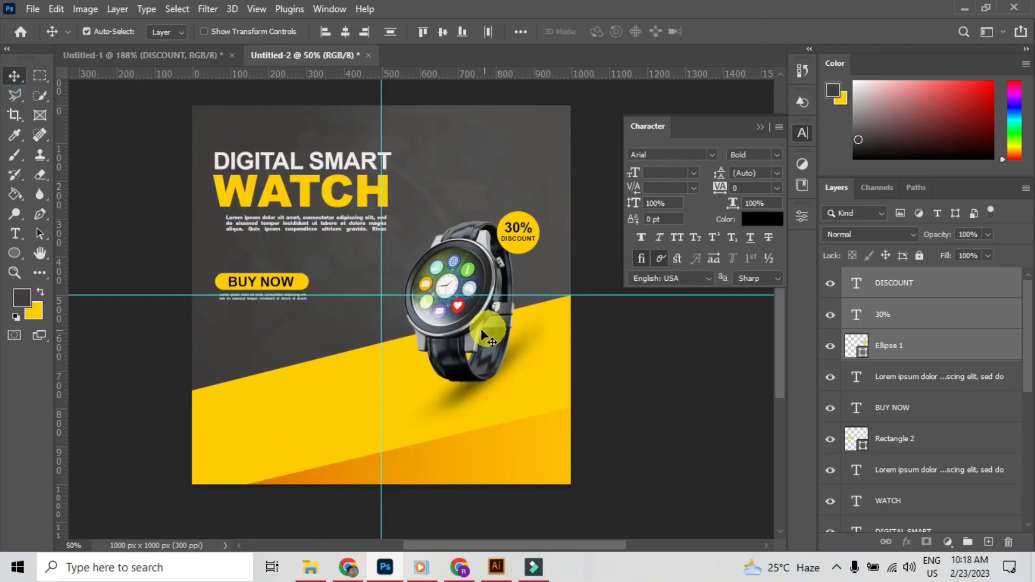
{"action": "left_click_drag", "start_coordinate": [217, 273], "coordinate": [260, 233]}
{"action": "scroll", "coordinate": [259, 238], "scroll_direction": "down", "scroll_amount": 3}
{"action": "scroll", "coordinate": [261, 245], "scroll_direction": "up", "scroll_amount": 1}
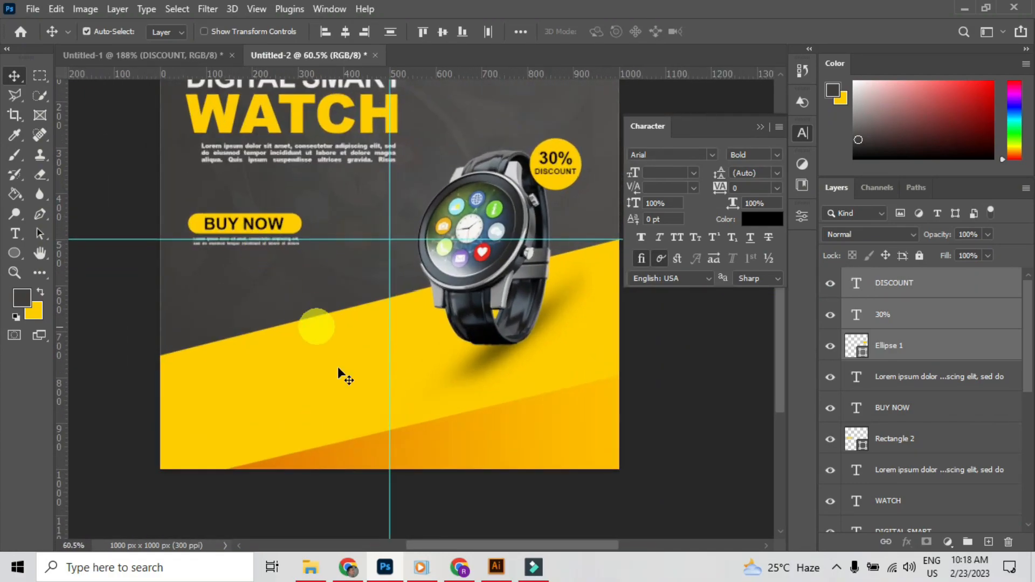
{"action": "left_click", "coordinate": [311, 567]}
{"action": "left_click", "coordinate": [895, 63]}
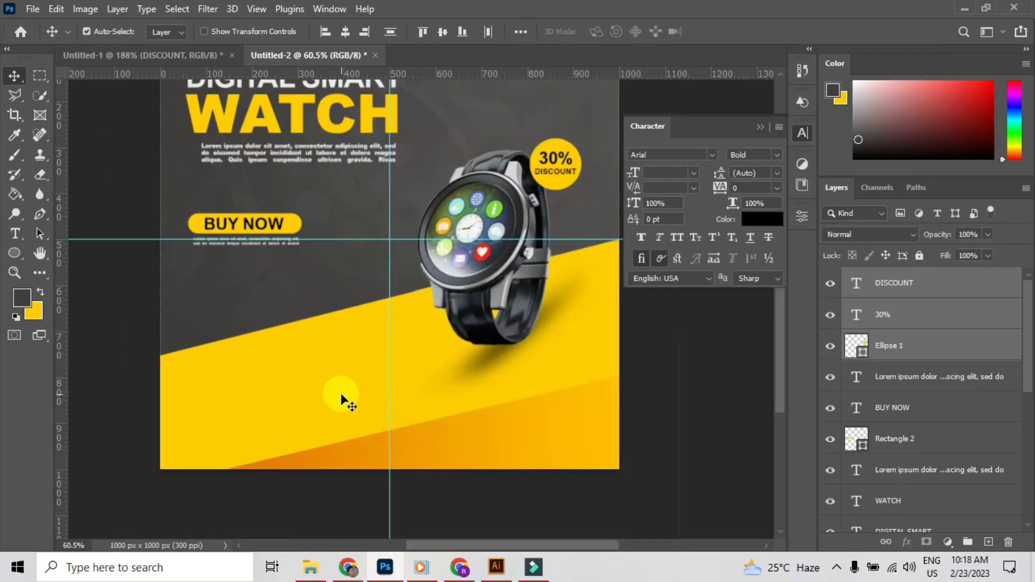
{"action": "left_click_drag", "start_coordinate": [343, 368], "coordinate": [336, 417]}
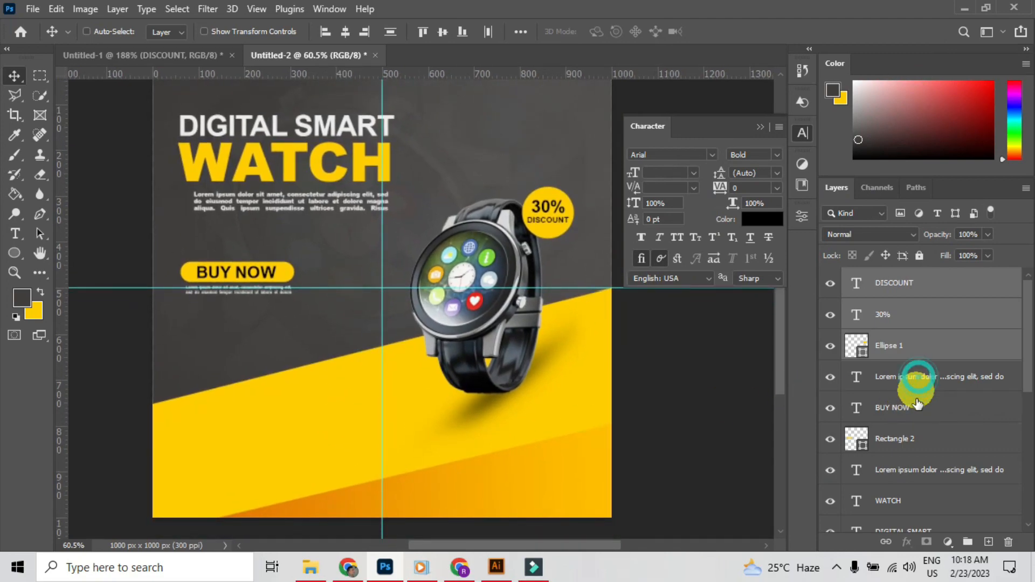
Group the badge, button, paragraph and title layers from DISCOUNT down to DIGITAL SMART.
{"action": "left_click_drag", "start_coordinate": [918, 403], "coordinate": [935, 476]}
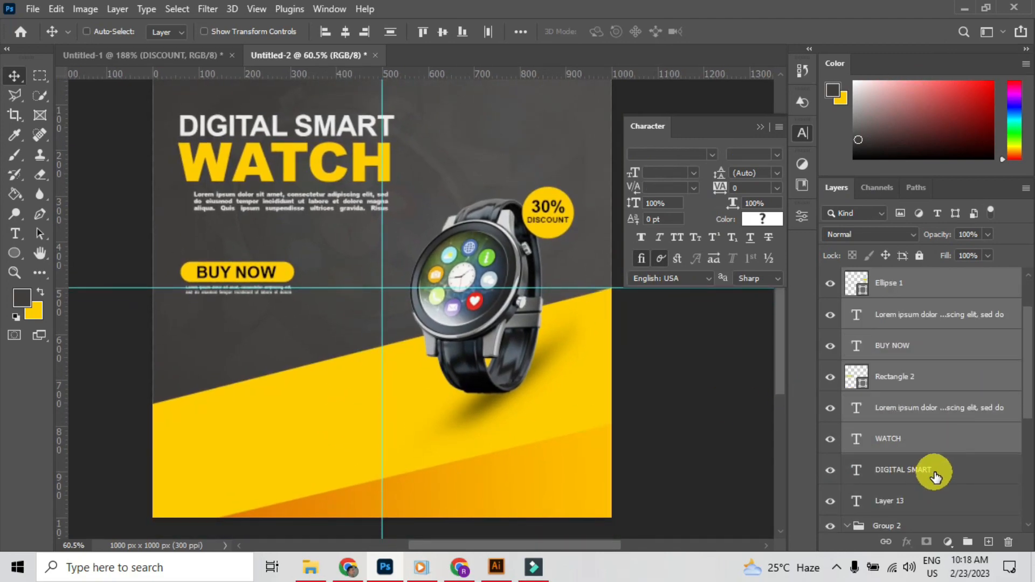
{"action": "left_click", "coordinate": [935, 478], "text": "ctrl"}
{"action": "key", "text": "ctrl+g"}
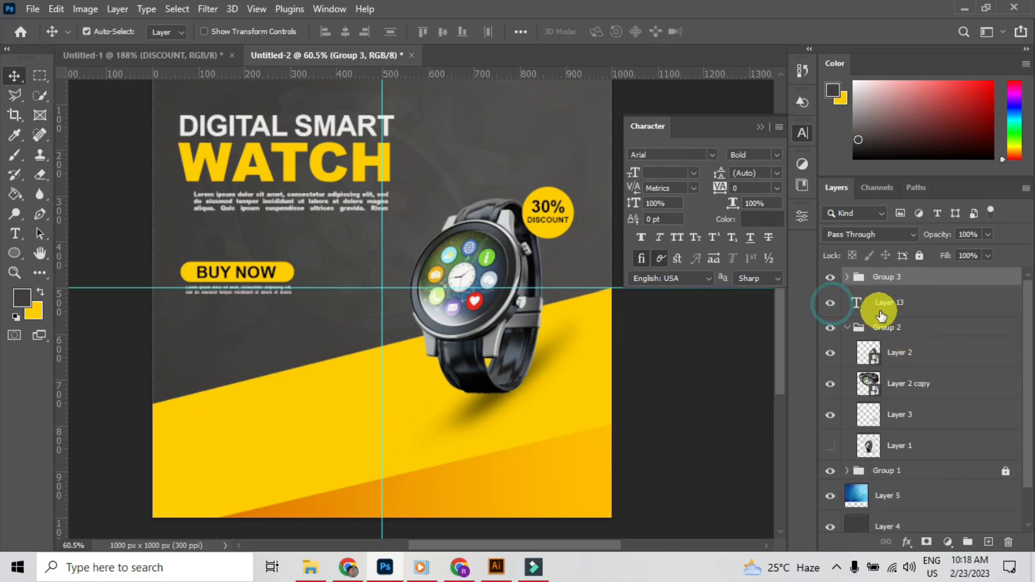
Delete the leftover text layer Layer 13 and collapse Group 2.
{"action": "left_click", "coordinate": [900, 308]}
{"action": "key", "text": "Delete"}
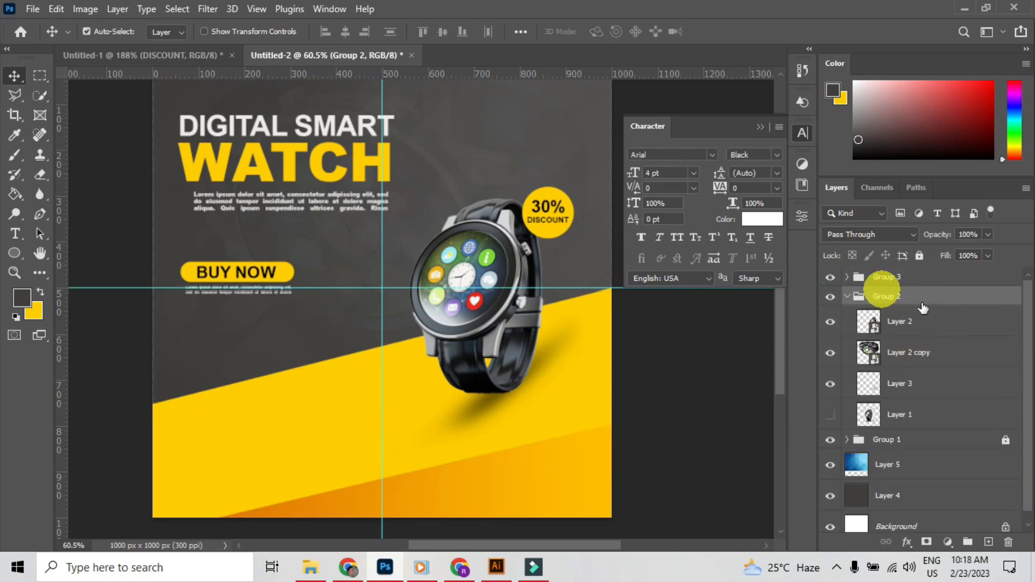
{"action": "left_click", "coordinate": [847, 297]}
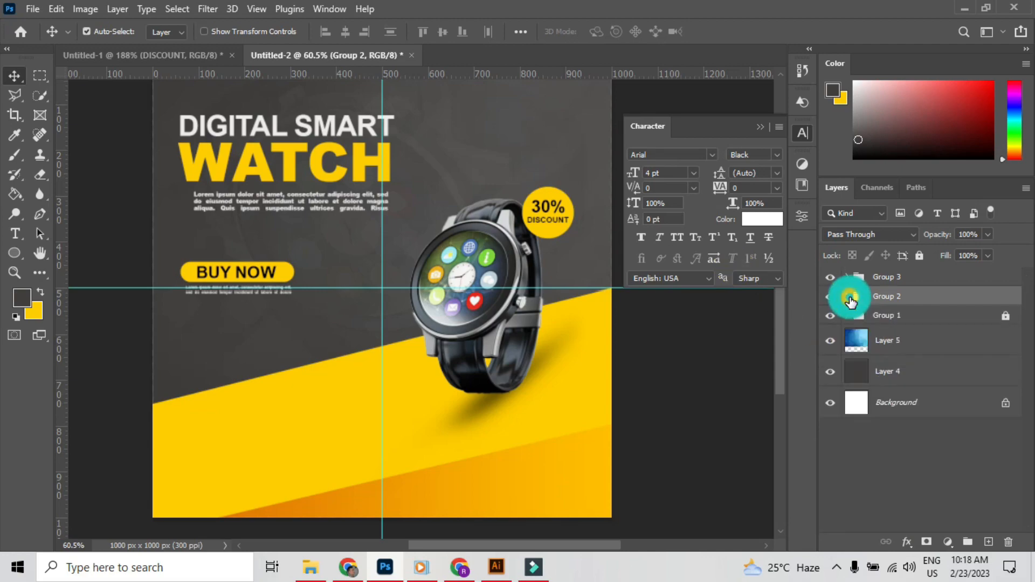
Add a new layer above Group 3 and place the pfizer image from the Downloads folder onto the canvas.
{"action": "left_click", "coordinate": [760, 127]}
{"action": "left_click_drag", "start_coordinate": [431, 330], "coordinate": [465, 278]}
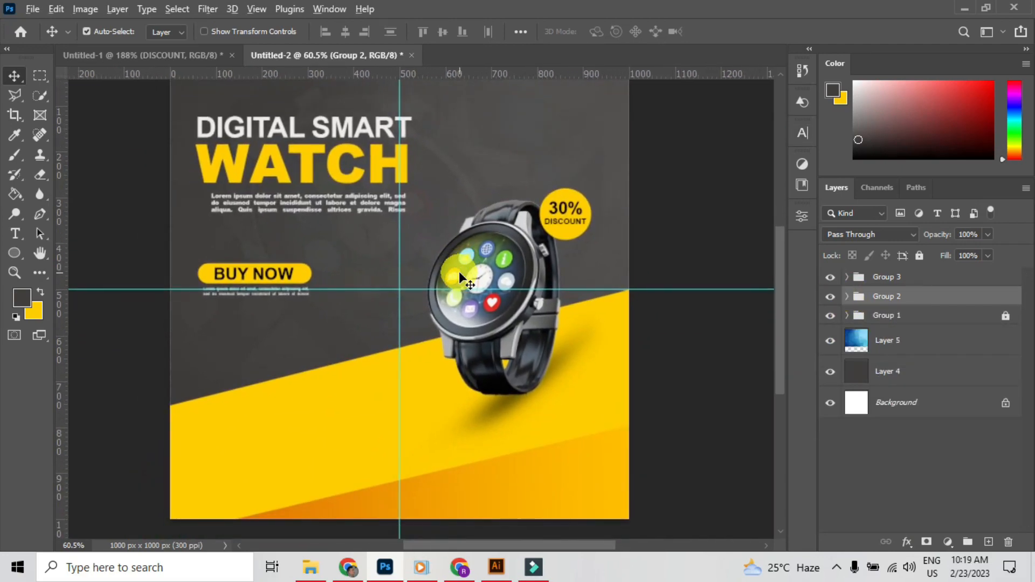
{"action": "scroll", "coordinate": [539, 311], "scroll_direction": "down", "scroll_amount": 2}
{"action": "left_click", "coordinate": [989, 542]}
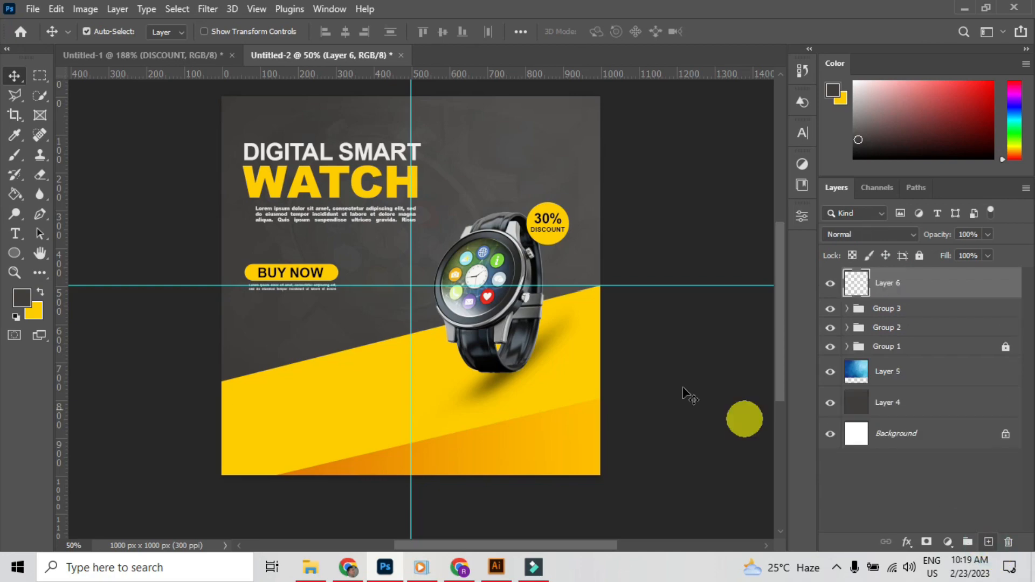
{"action": "scroll", "coordinate": [573, 339], "scroll_direction": "up", "scroll_amount": 1}
{"action": "scroll", "coordinate": [551, 332], "scroll_direction": "up", "scroll_amount": 1}
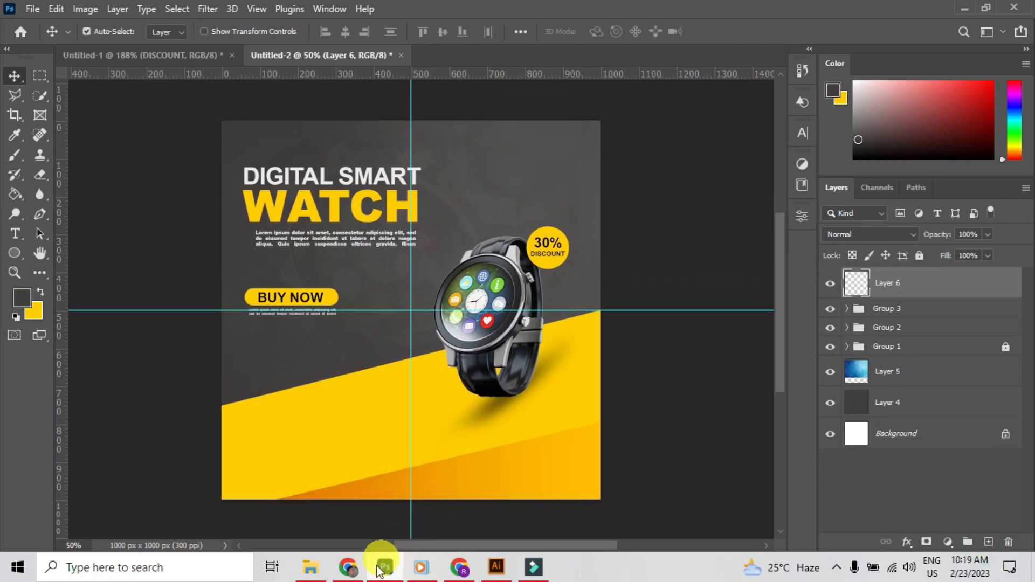
{"action": "left_click", "coordinate": [311, 566]}
{"action": "left_click", "coordinate": [485, 271]}
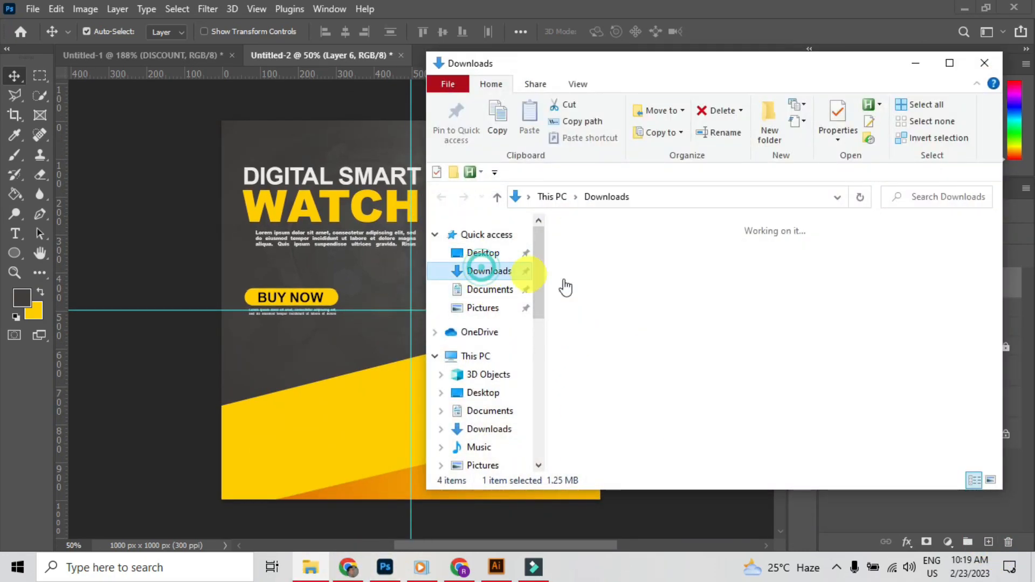
{"action": "left_click", "coordinate": [643, 344]}
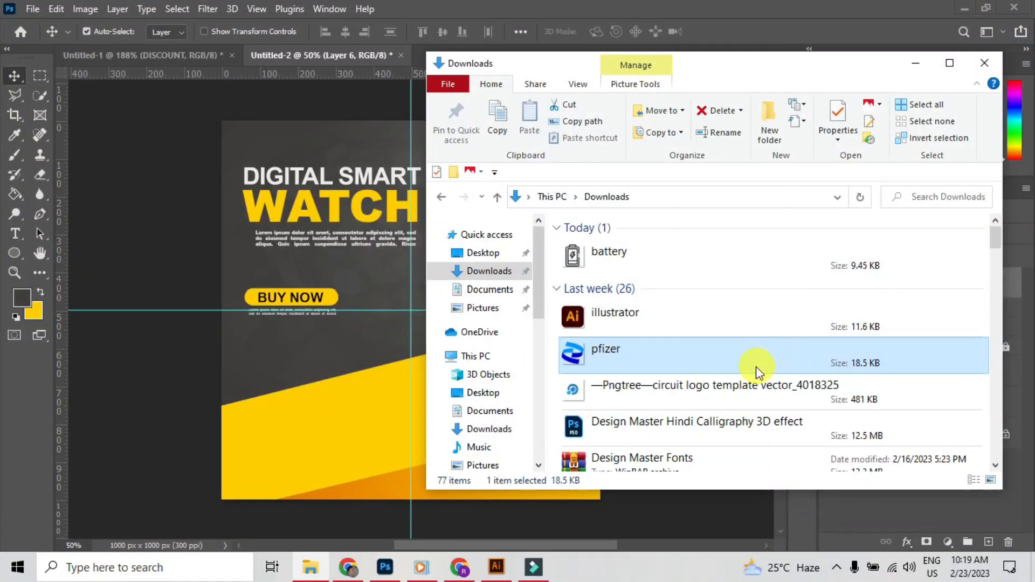
{"action": "left_click_drag", "start_coordinate": [756, 370], "coordinate": [315, 377]}
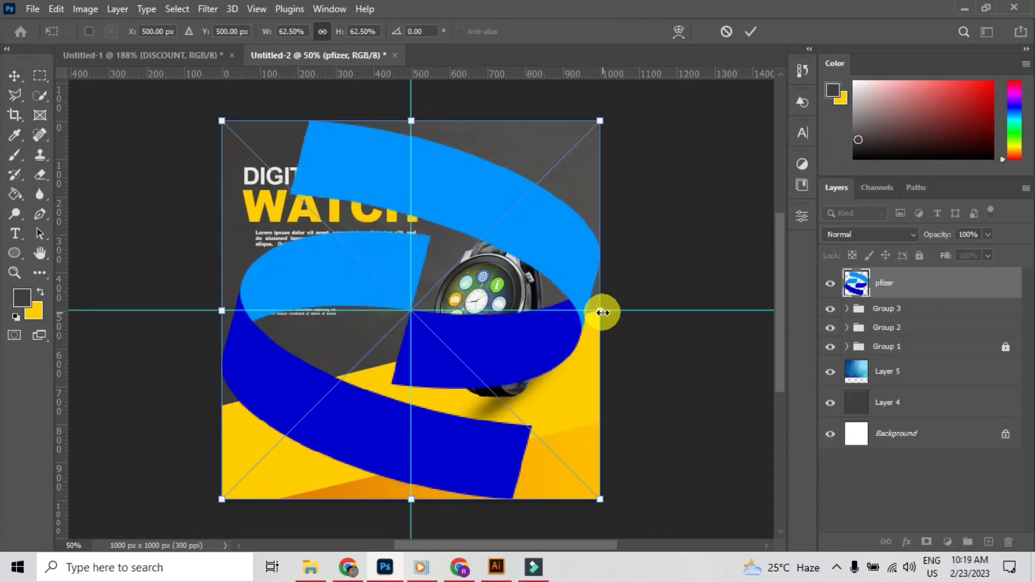
Scale the pfizer icon down to about 3.27% and position it in the poster's upper-right area, above the 30% badge.
{"action": "left_click_drag", "start_coordinate": [600, 311], "coordinate": [513, 160]}
{"action": "scroll", "coordinate": [565, 153], "scroll_direction": "up", "scroll_amount": 1}
{"action": "scroll", "coordinate": [571, 96], "scroll_direction": "up", "scroll_amount": 3}
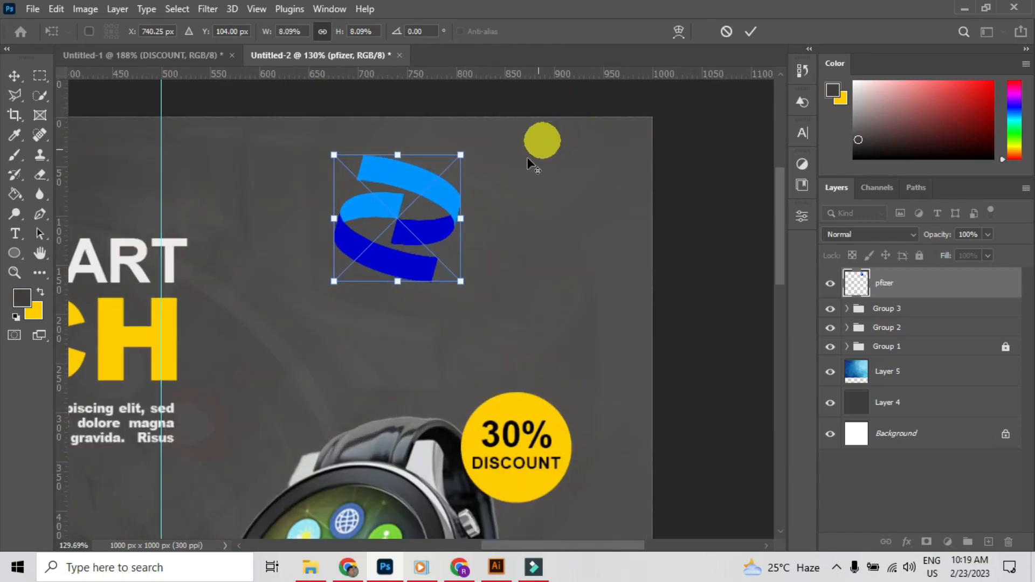
{"action": "left_click_drag", "start_coordinate": [459, 221], "coordinate": [464, 173]}
{"action": "left_click", "coordinate": [14, 76]}
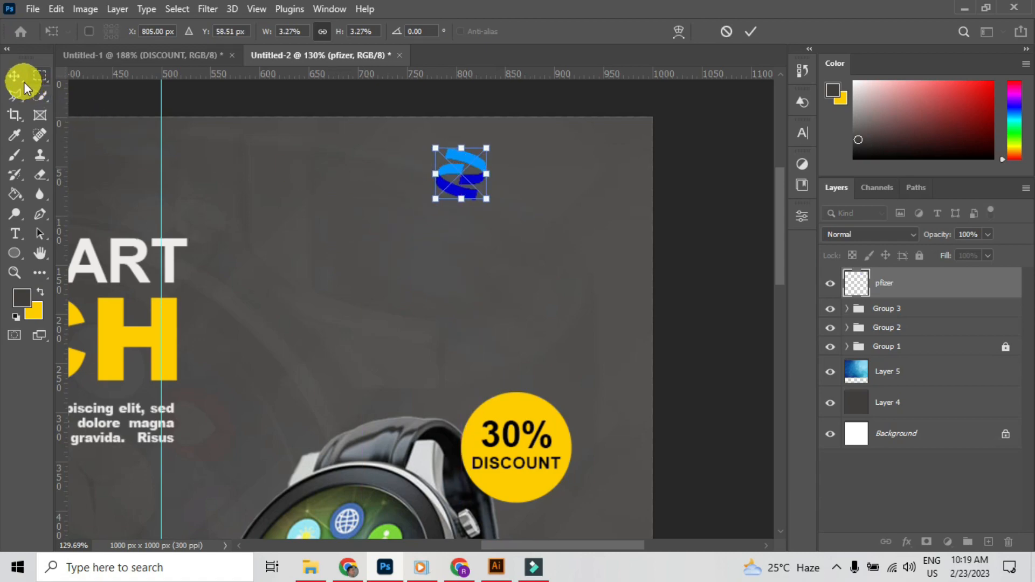
Add the white text LOGO in Arial Black at 4 pt below the pfizer icon.
{"action": "left_click", "coordinate": [15, 235]}
{"action": "left_click", "coordinate": [407, 248]}
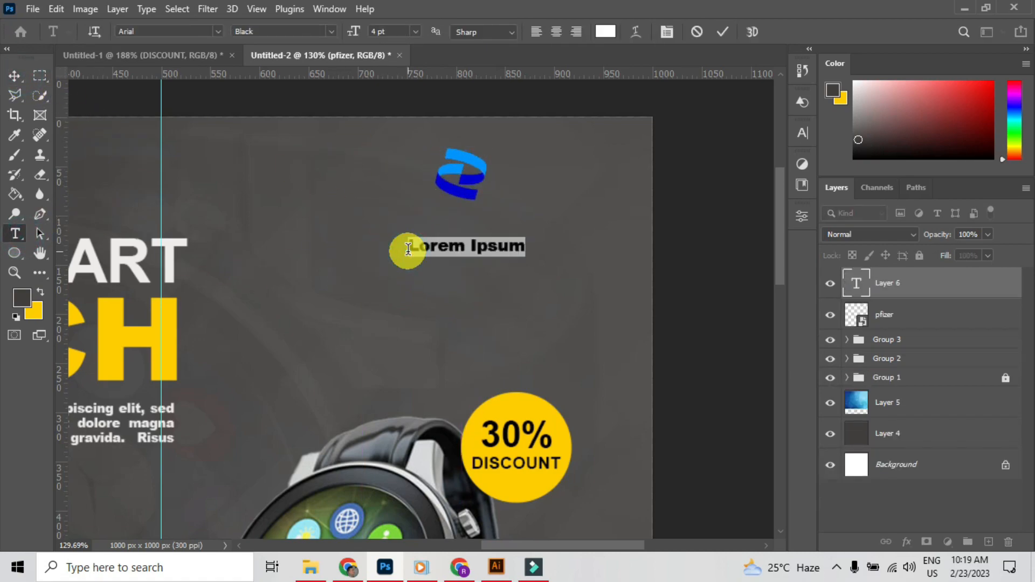
{"action": "type", "text": "LOGO"}
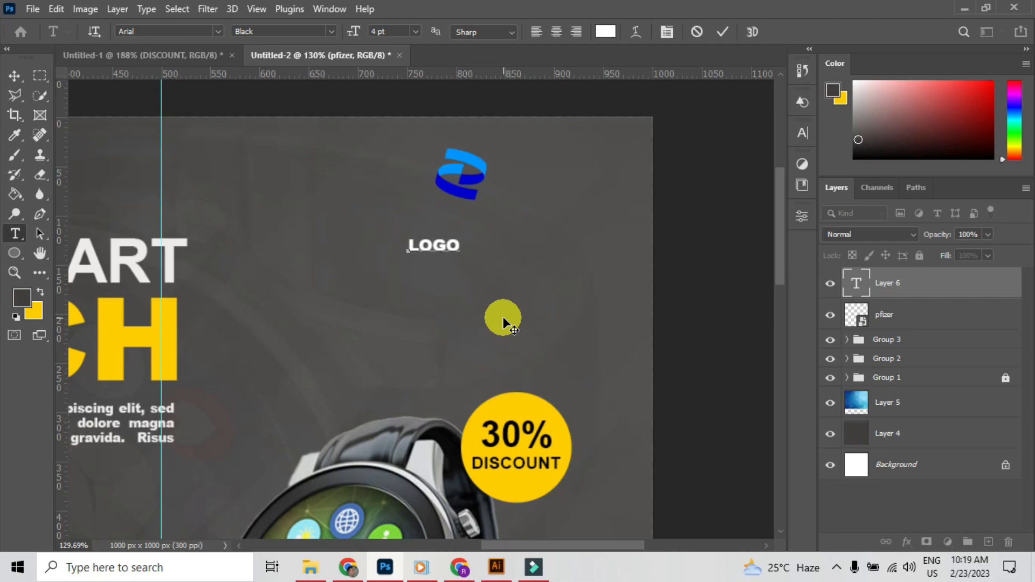
{"action": "left_click", "coordinate": [16, 74]}
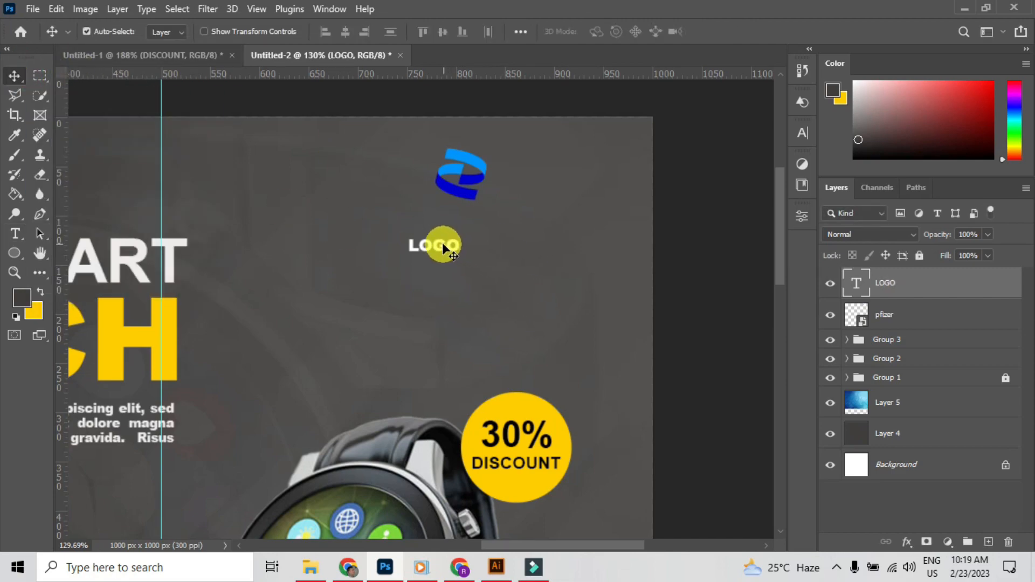
Enlarge the LOGO text to about 236% to the right of the icon, and shift the icon slightly away from it.
{"action": "left_click_drag", "start_coordinate": [443, 248], "coordinate": [605, 245]}
{"action": "key", "text": "ctrl+t"}
{"action": "mouse_move", "coordinate": [578, 176]}
{"action": "left_mouse_down"}
{"action": "mouse_move", "coordinate": [627, 203]}
{"action": "mouse_move", "coordinate": [593, 173]}
{"action": "left_mouse_up"}
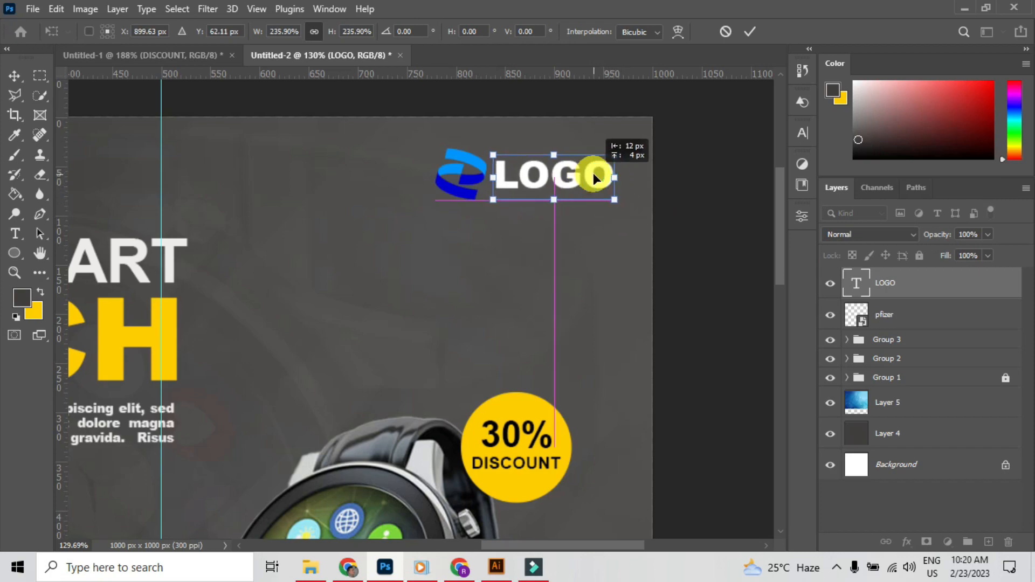
{"action": "left_click", "coordinate": [14, 76]}
{"action": "scroll", "coordinate": [431, 232], "scroll_direction": "down", "scroll_amount": 5}
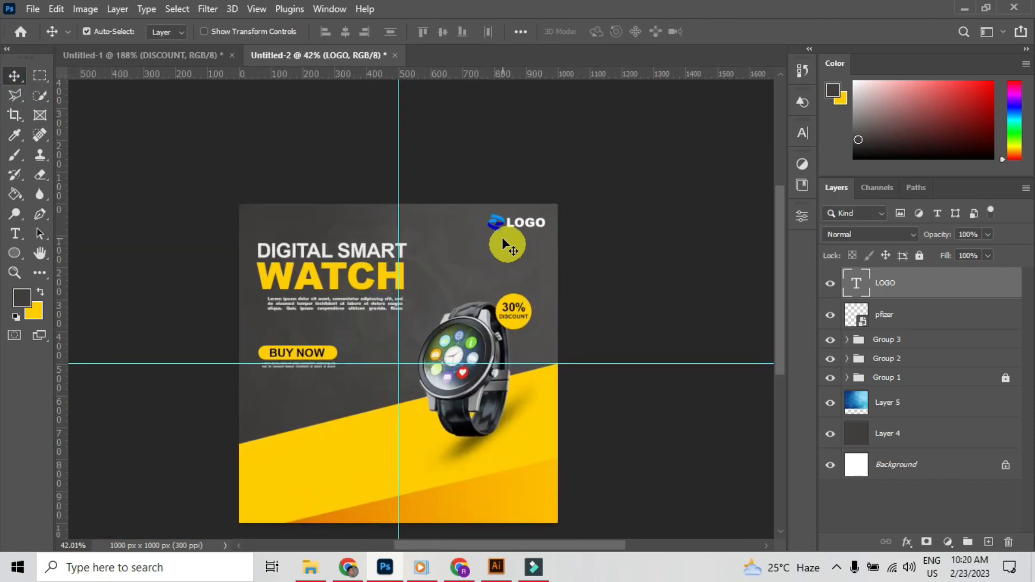
{"action": "left_click_drag", "start_coordinate": [494, 222], "coordinate": [490, 222]}
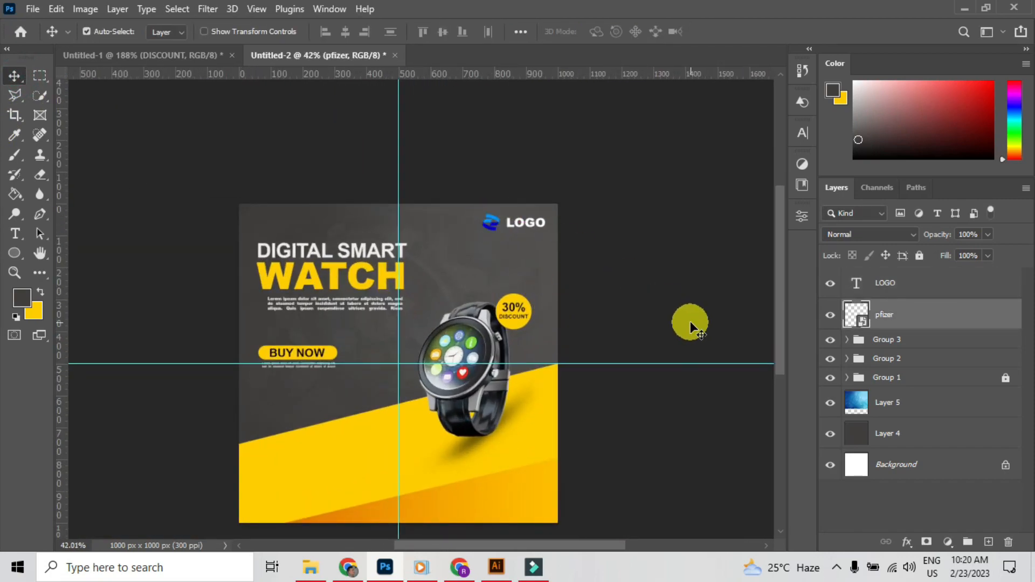
Apply a yellow Color Overlay with Normal blending and 100% opacity to the pfizer layer.
{"action": "double_click", "coordinate": [931, 318]}
{"action": "left_click", "coordinate": [481, 270]}
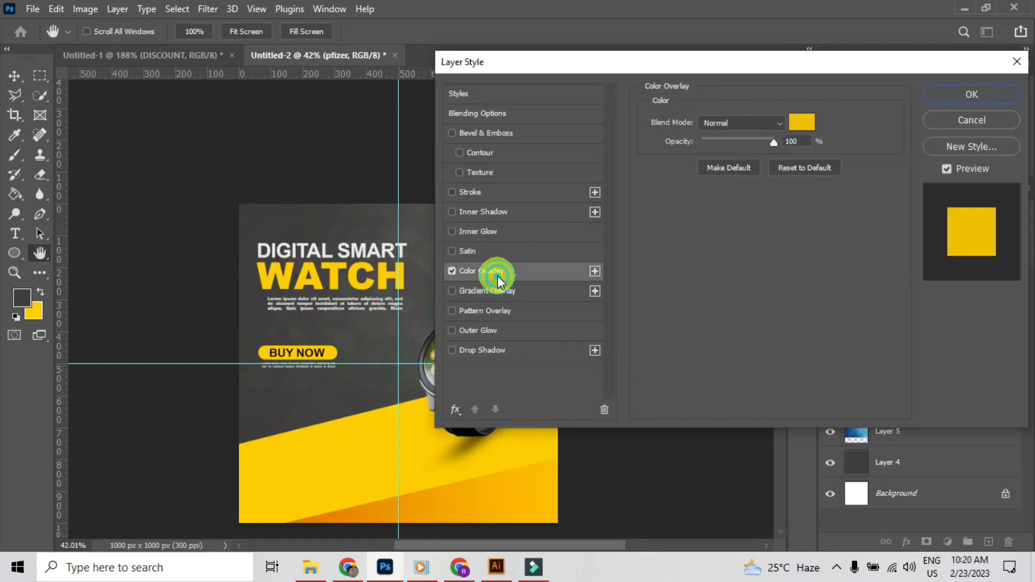
{"action": "left_click", "coordinate": [970, 95]}
Add a new layer above LOGO and place the telephone image from the Simpal Logo folder on drive E onto the canvas.
{"action": "scroll", "coordinate": [475, 357], "scroll_direction": "up", "scroll_amount": 3}
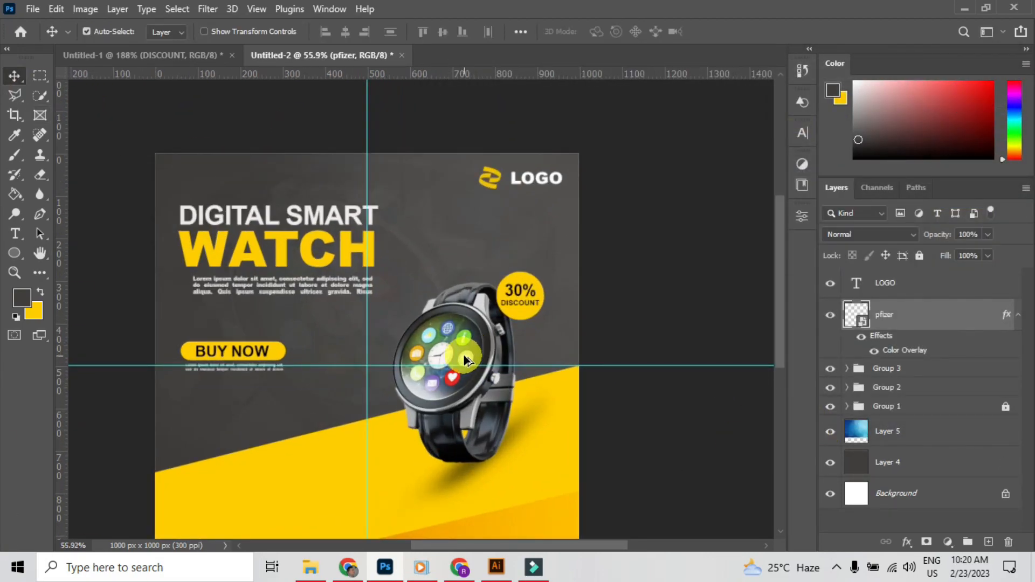
{"action": "scroll", "coordinate": [464, 356], "scroll_direction": "down", "scroll_amount": 4}
{"action": "left_click_drag", "start_coordinate": [475, 423], "coordinate": [553, 321]}
{"action": "scroll", "coordinate": [551, 321], "scroll_direction": "up", "scroll_amount": 2}
{"action": "left_click", "coordinate": [943, 285]}
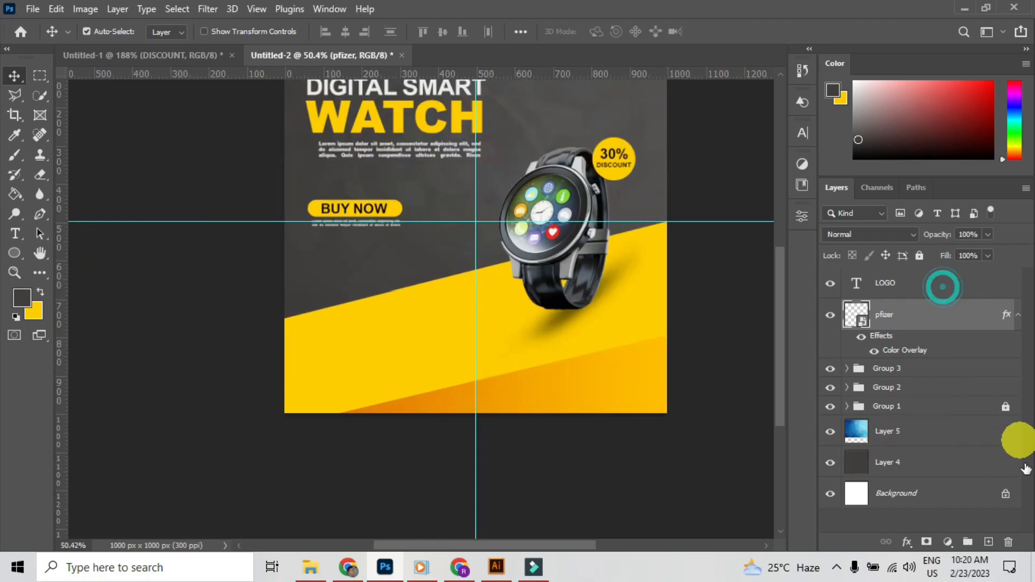
{"action": "left_click", "coordinate": [988, 541]}
{"action": "scroll", "coordinate": [353, 326], "scroll_direction": "up", "scroll_amount": 2}
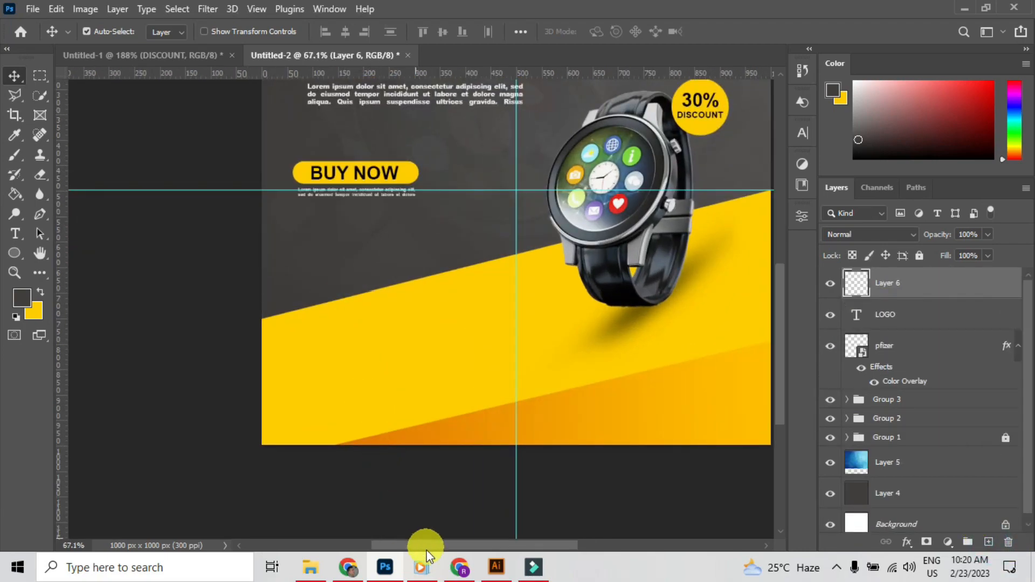
{"action": "left_click", "coordinate": [311, 567]}
{"action": "left_click", "coordinate": [475, 356]}
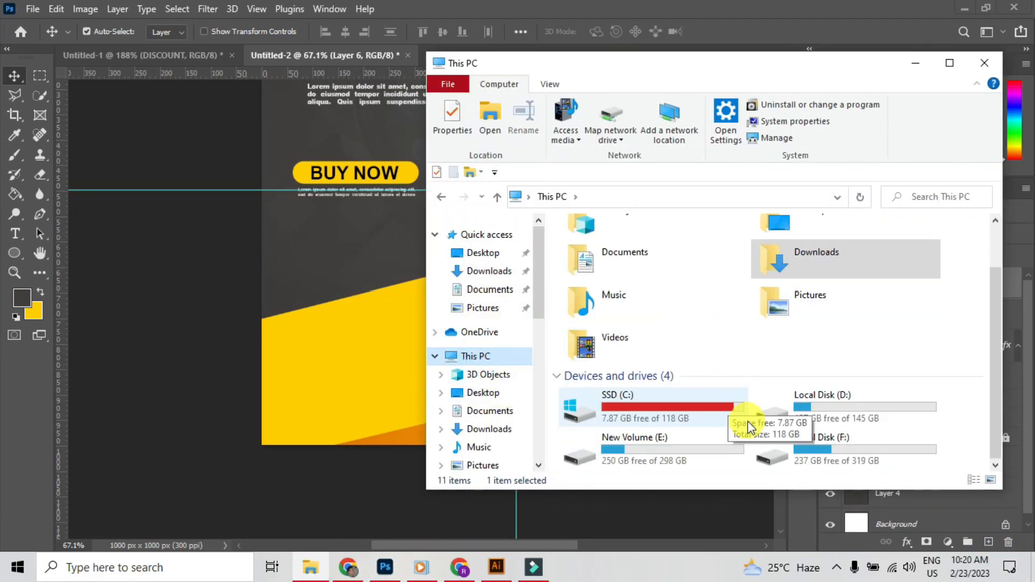
{"action": "double_click", "coordinate": [735, 446]}
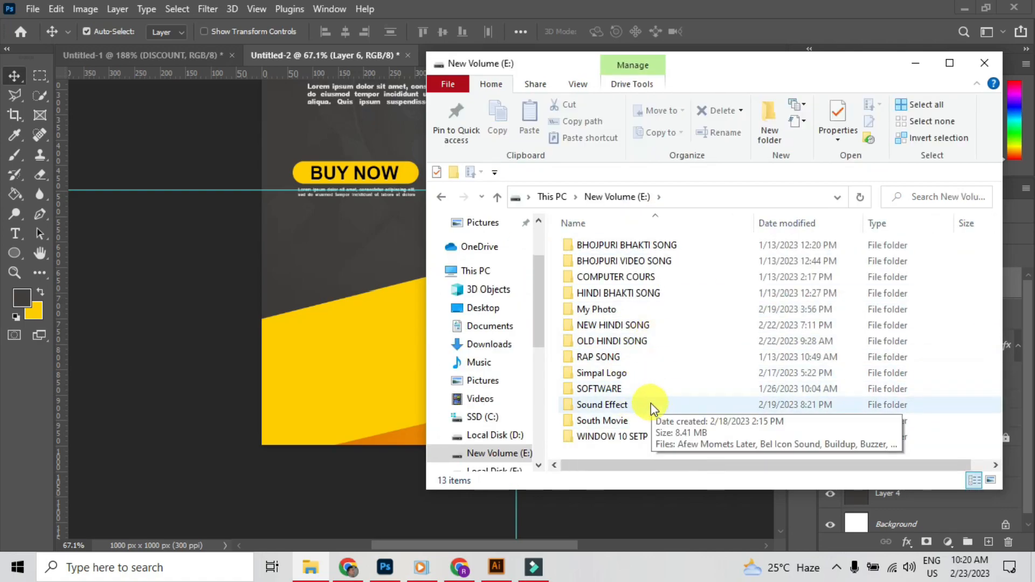
{"action": "double_click", "coordinate": [601, 373]}
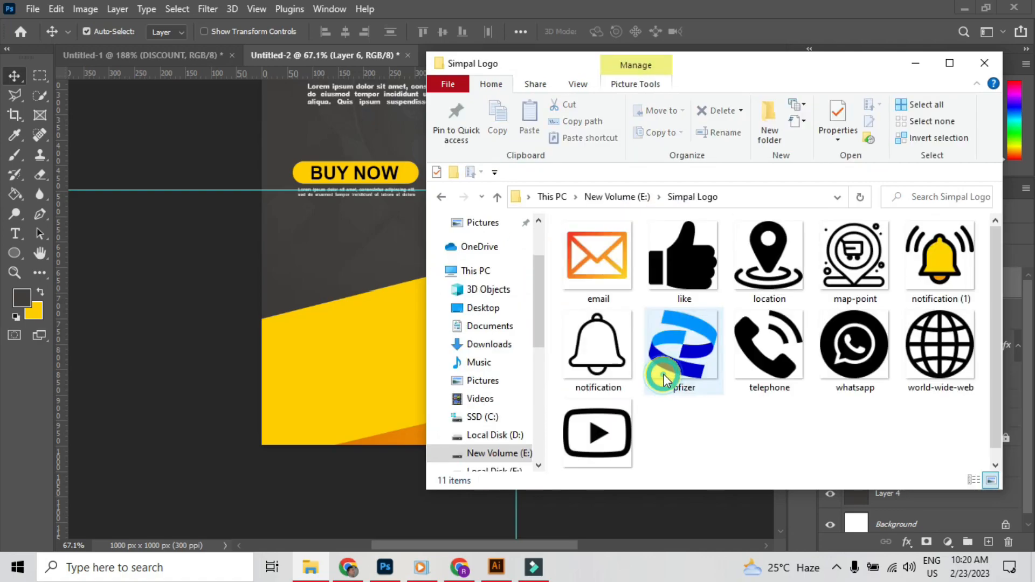
{"action": "left_click_drag", "start_coordinate": [770, 345], "coordinate": [356, 377]}
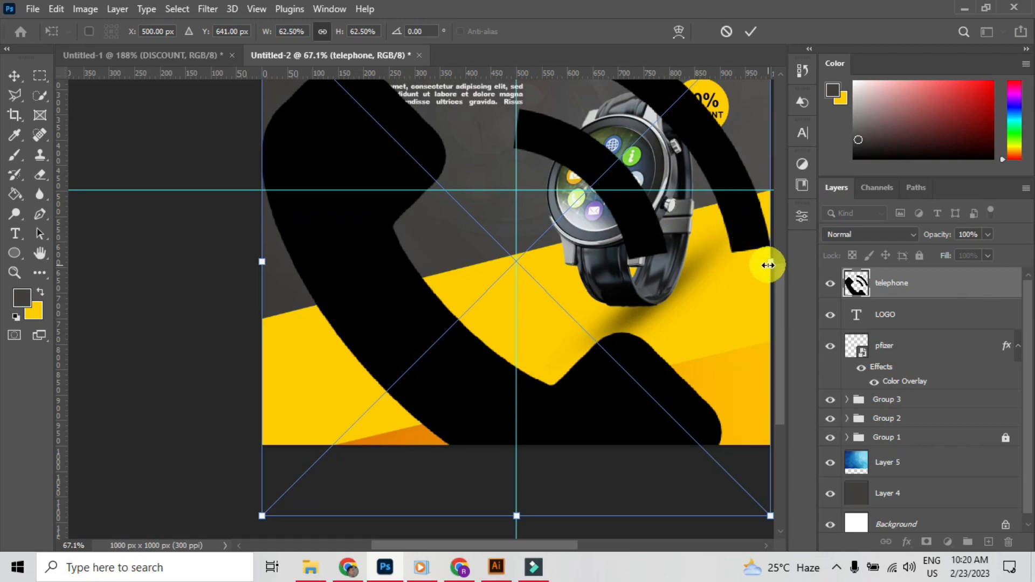
Scale the telephone icon down to a small size and position it in the yellow area's lower-left corner.
{"action": "left_click_drag", "start_coordinate": [768, 266], "coordinate": [335, 391]}
{"action": "scroll", "coordinate": [367, 420], "scroll_direction": "up", "scroll_amount": 7}
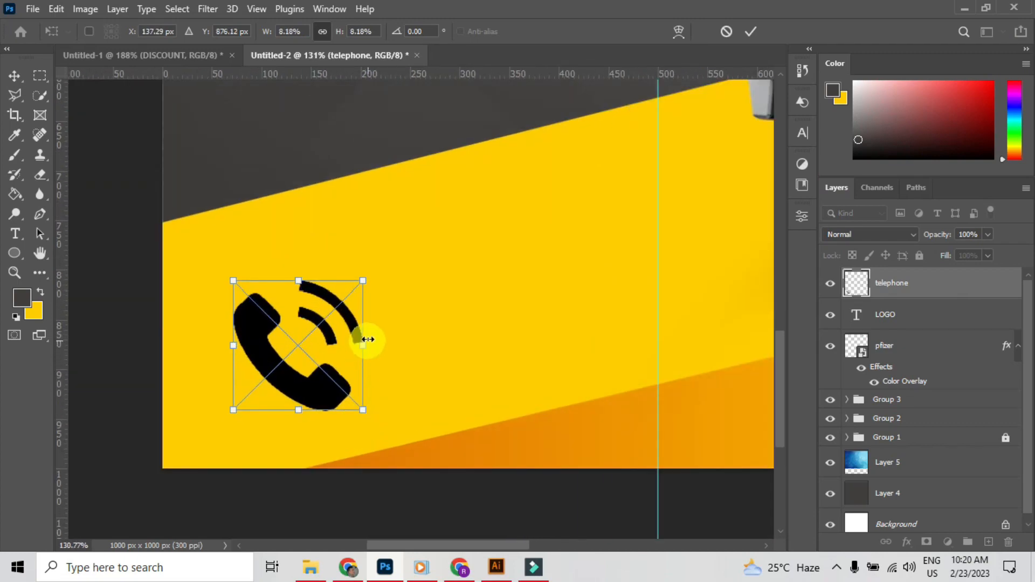
{"action": "left_click_drag", "start_coordinate": [368, 340], "coordinate": [276, 399]}
{"action": "left_click", "coordinate": [15, 80]}
Add a white placeholder phone number text to the right of the telephone icon.
{"action": "scroll", "coordinate": [379, 372], "scroll_direction": "down", "scroll_amount": 2}
{"action": "left_click", "coordinate": [15, 233]}
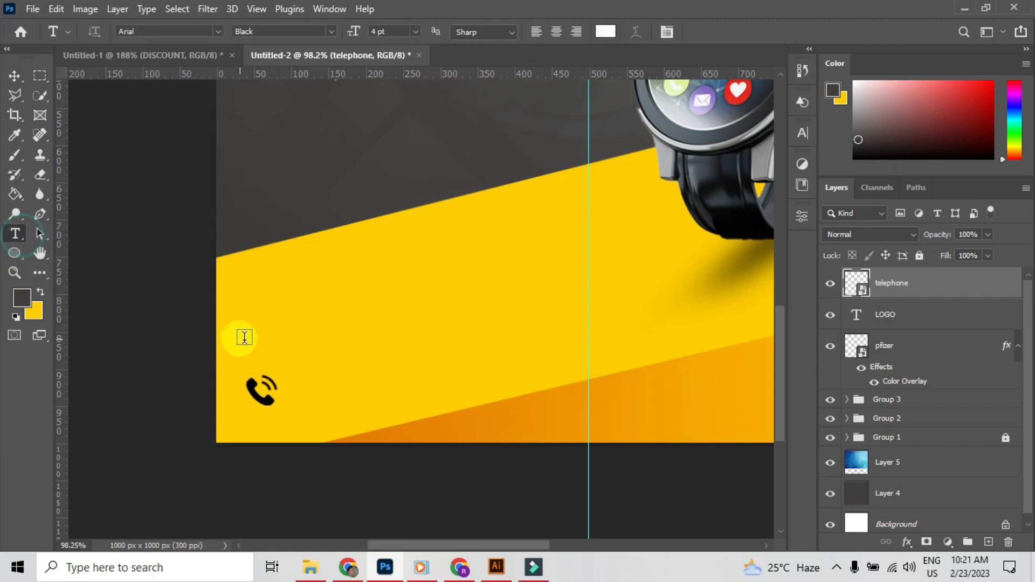
{"action": "left_click", "coordinate": [313, 387]}
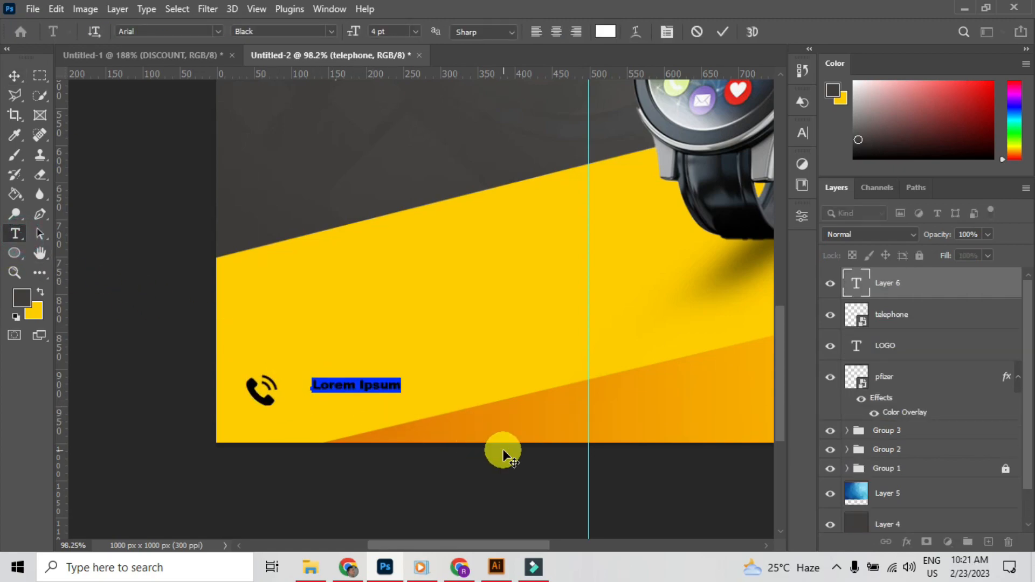
{"action": "type", "text": "91+"}
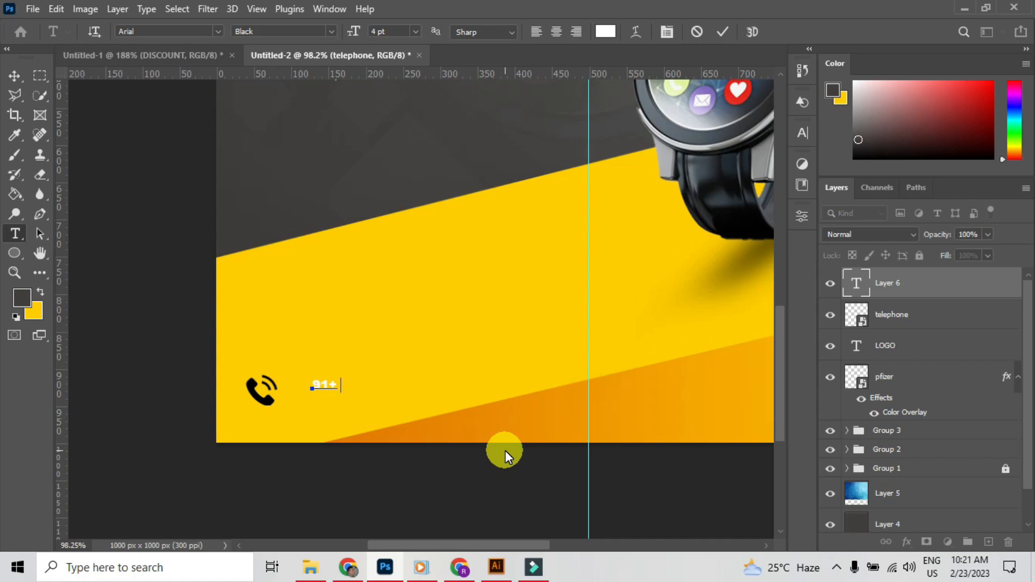
{"action": "type", "text": " 00000 0000"}
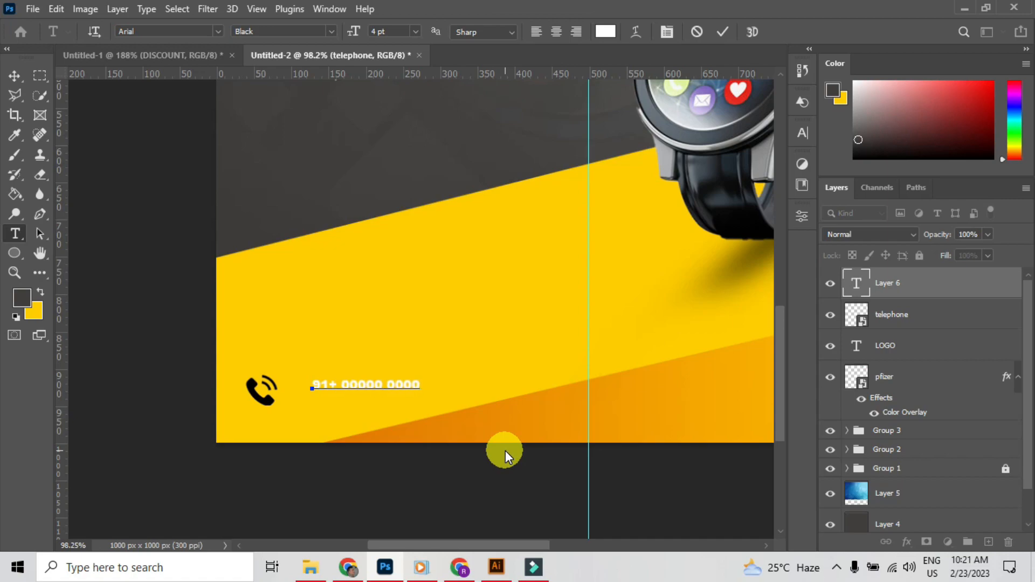
{"action": "type", "text": "0"}
{"action": "left_click", "coordinate": [14, 75]}
Set the phone number text to Arial Regular and enlarge it to about 7.3 pt beside the telephone icon.
{"action": "left_click_drag", "start_coordinate": [420, 386], "coordinate": [398, 385]}
{"action": "left_click", "coordinate": [802, 132]}
{"action": "left_click", "coordinate": [777, 155]}
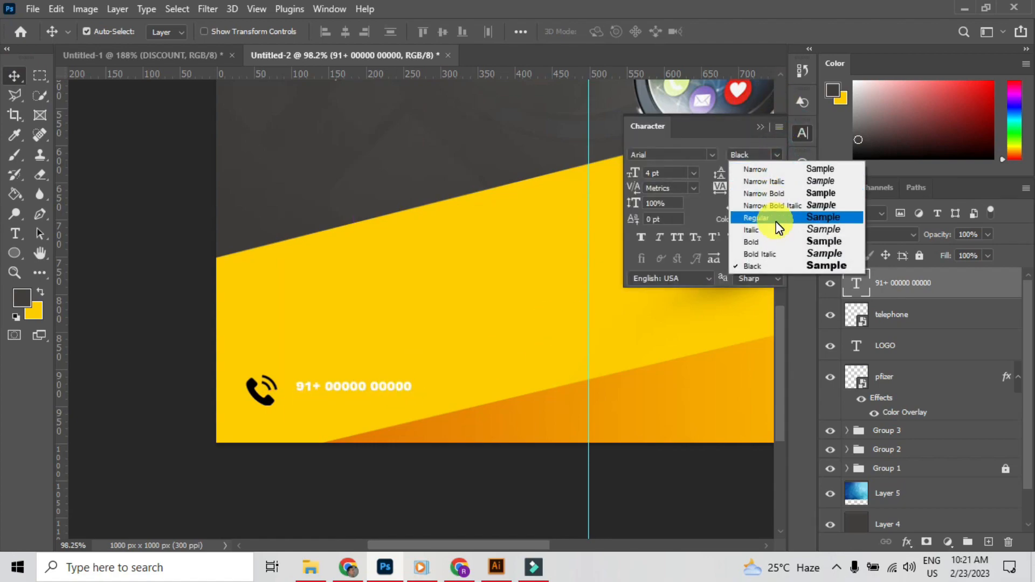
{"action": "left_click", "coordinate": [774, 216]}
{"action": "key", "text": "ctrl+t"}
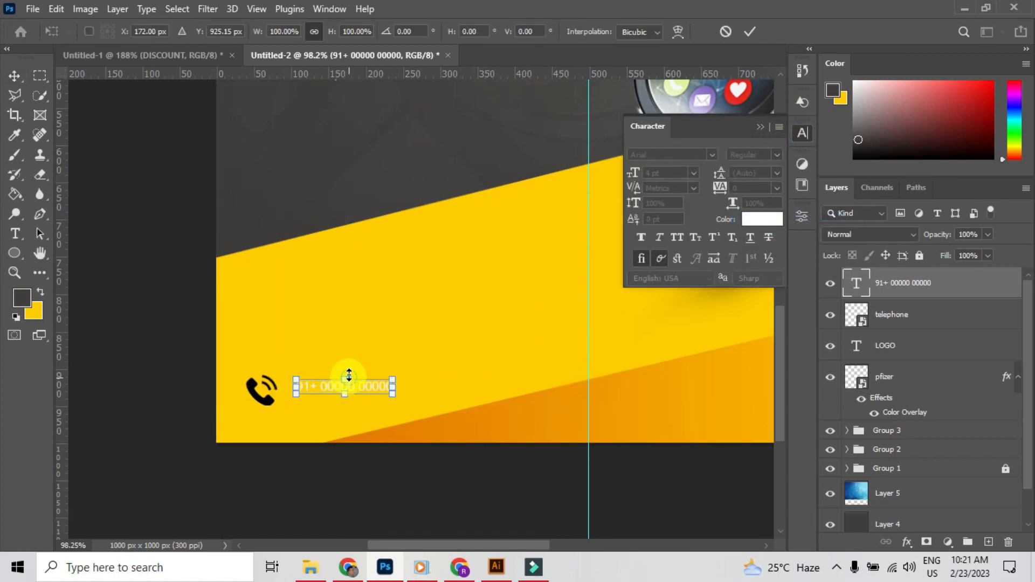
{"action": "left_click_drag", "start_coordinate": [347, 382], "coordinate": [380, 398]}
{"action": "left_click", "coordinate": [15, 75]}
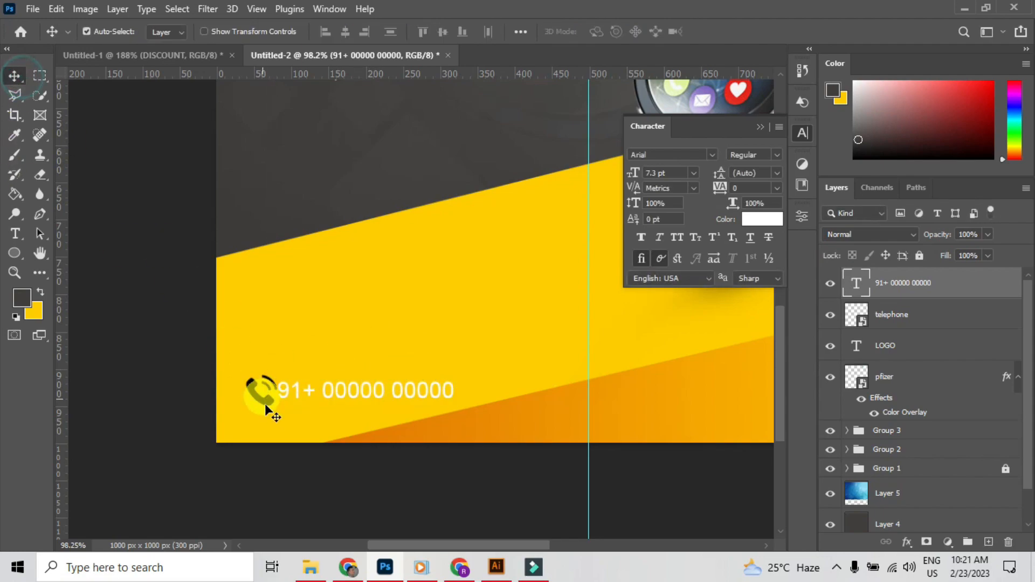
Scale the telephone icon down to about 1.79% and align it with the phone number, leaving a gap between them.
{"action": "mouse_move", "coordinate": [264, 403]}
{"action": "left_mouse_down"}
{"action": "mouse_move", "coordinate": [255, 397]}
{"action": "mouse_move", "coordinate": [273, 407]}
{"action": "mouse_move", "coordinate": [266, 424]}
{"action": "left_mouse_up"}
{"action": "key", "text": "ctrl+t"}
{"action": "left_click", "coordinate": [15, 76]}
{"action": "scroll", "coordinate": [258, 372], "scroll_direction": "up", "scroll_amount": 6}
{"action": "scroll", "coordinate": [258, 391], "scroll_direction": "up", "scroll_amount": 2}
{"action": "key", "text": "ctrl+t"}
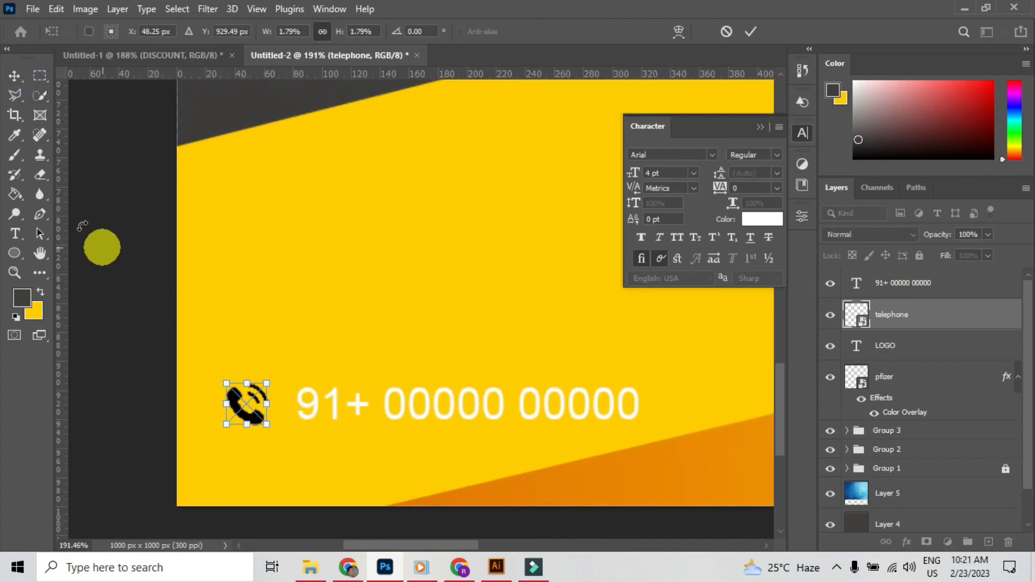
{"action": "left_click", "coordinate": [15, 81]}
{"action": "left_click", "coordinate": [262, 419]}
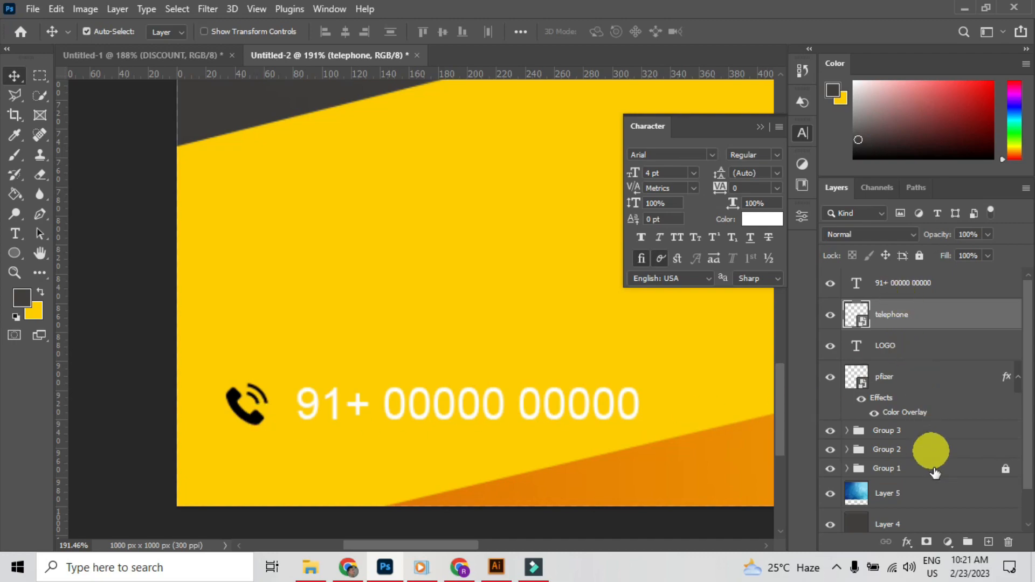
Draw a circle about 42 px across over the telephone icon on a new layer.
{"action": "left_click", "coordinate": [988, 542]}
{"action": "left_click", "coordinate": [23, 255]}
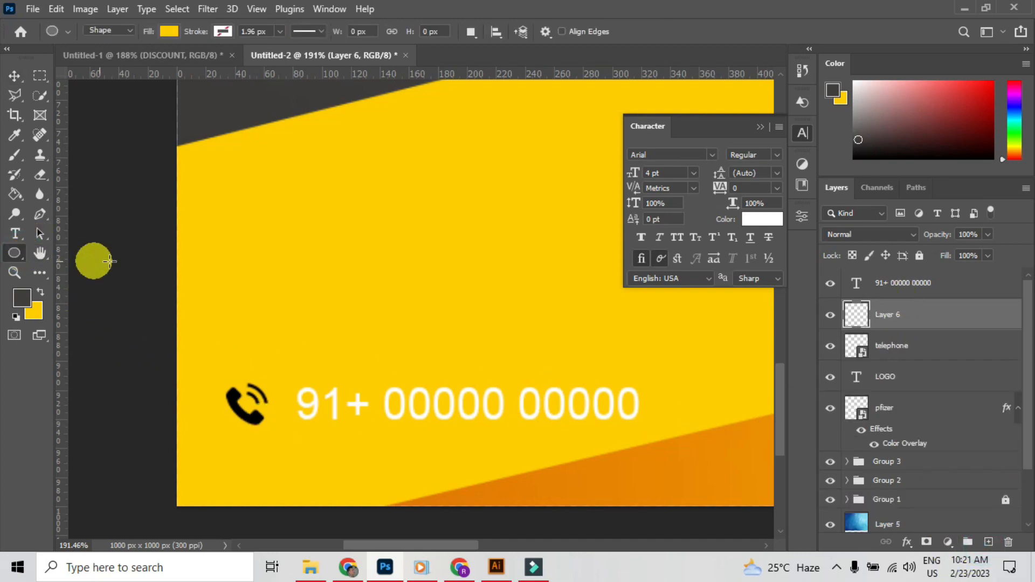
{"action": "left_click_drag", "start_coordinate": [229, 376], "coordinate": [290, 436]}
{"action": "left_click", "coordinate": [15, 76]}
Fill the circle with white and shift it left about 6 px to centre it over the telephone icon.
{"action": "left_click", "coordinate": [625, 369]}
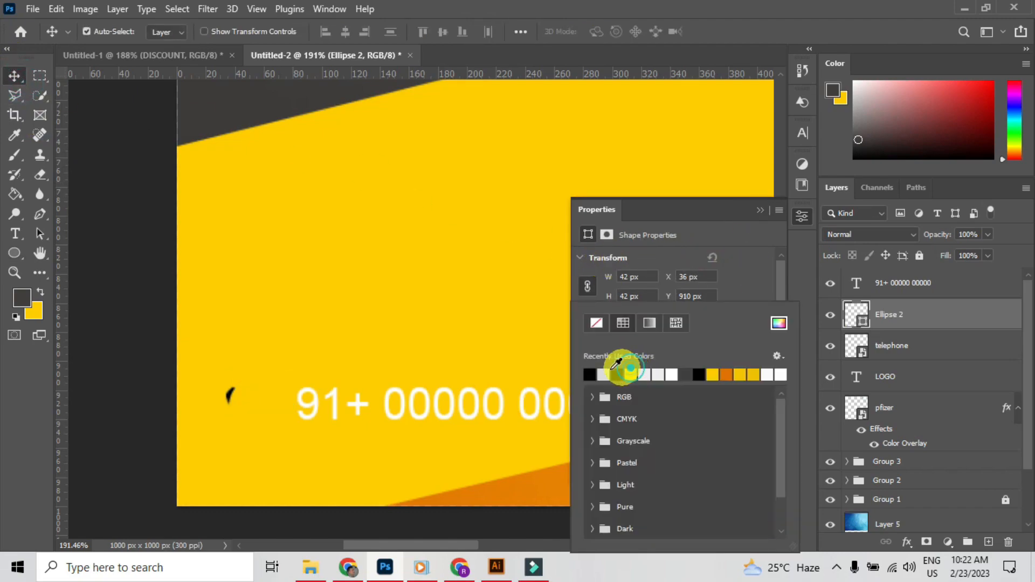
{"action": "left_click", "coordinate": [678, 373]}
{"action": "left_click", "coordinate": [760, 210]}
{"action": "left_click_drag", "start_coordinate": [282, 413], "coordinate": [273, 412]}
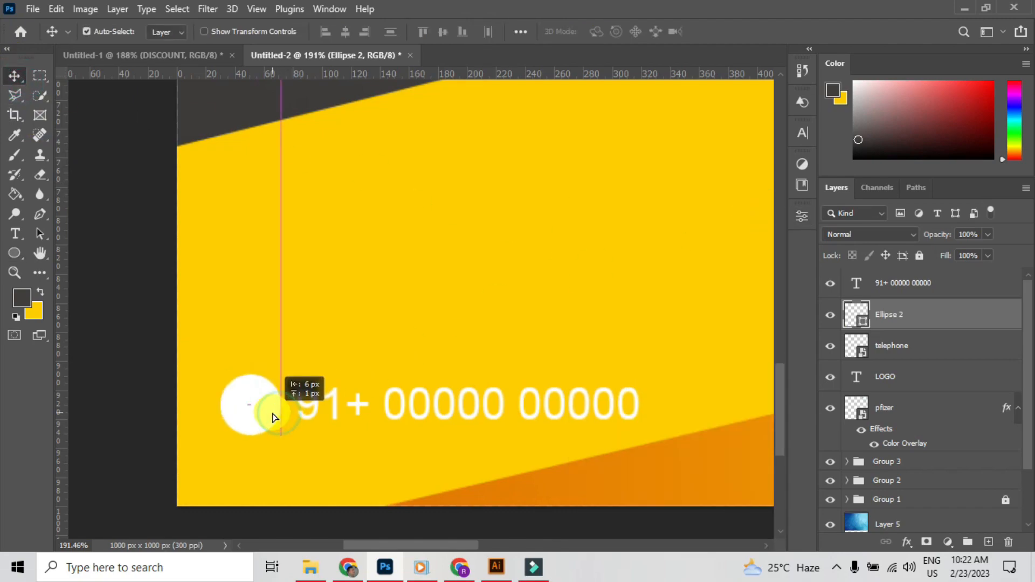
Move the white circle layer beneath the telephone layer and centre the telephone icon on the circle.
{"action": "left_click_drag", "start_coordinate": [889, 316], "coordinate": [891, 362]}
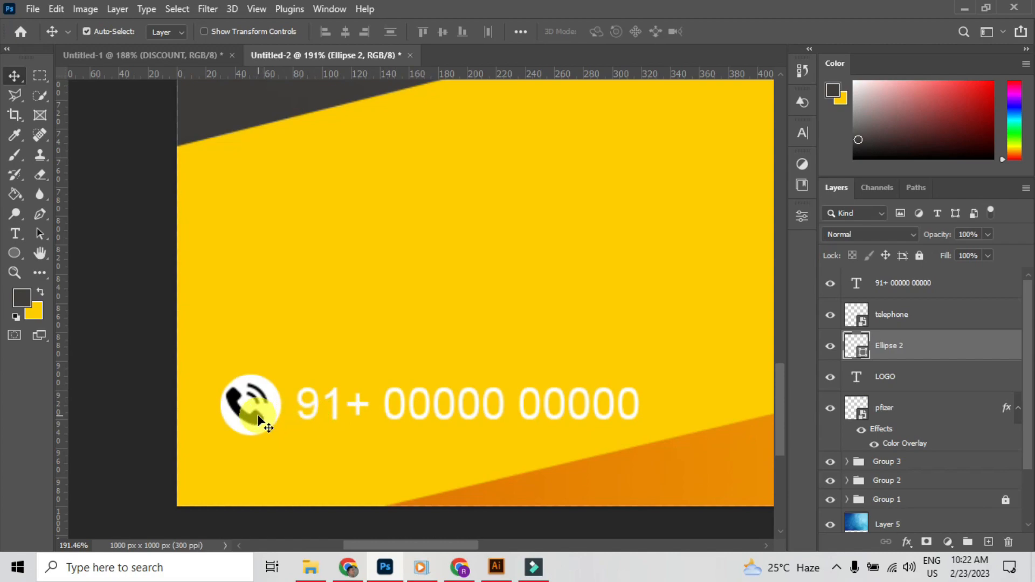
{"action": "left_click_drag", "start_coordinate": [259, 416], "coordinate": [254, 416]}
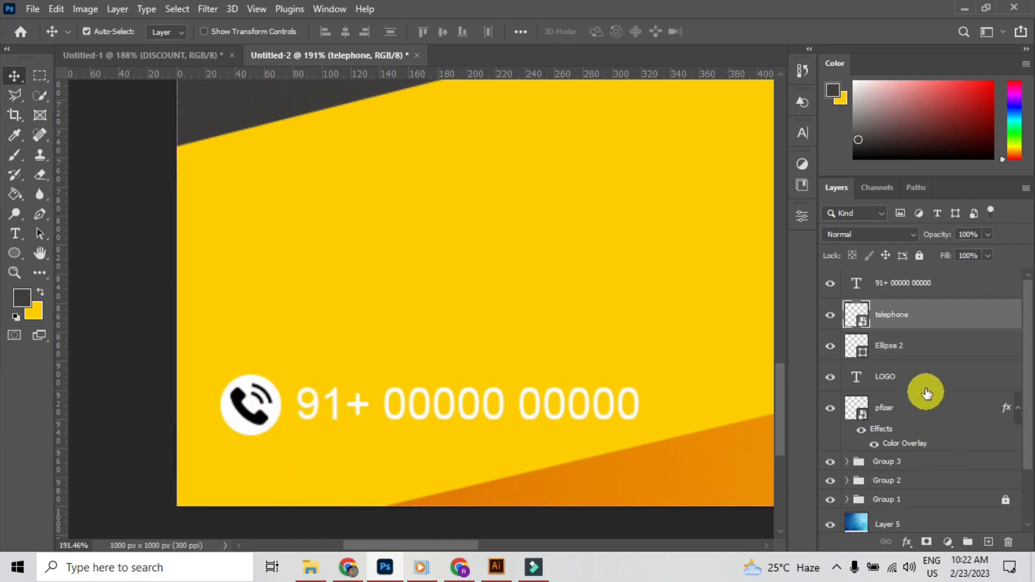
{"action": "double_click", "coordinate": [958, 316]}
{"action": "left_click", "coordinate": [497, 271]}
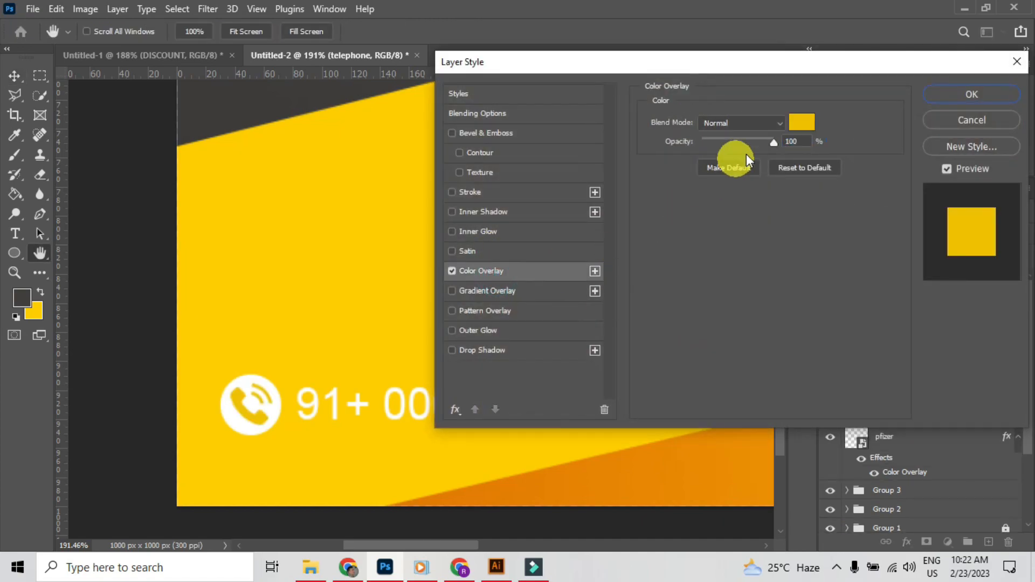
{"action": "left_click", "coordinate": [965, 122]}
Place the map-point, email and world-wide-web icons from the Simpal Logo folder into the post as separate layers.
{"action": "scroll", "coordinate": [450, 370], "scroll_direction": "down", "scroll_amount": 2}
{"action": "scroll", "coordinate": [450, 371], "scroll_direction": "down", "scroll_amount": 3}
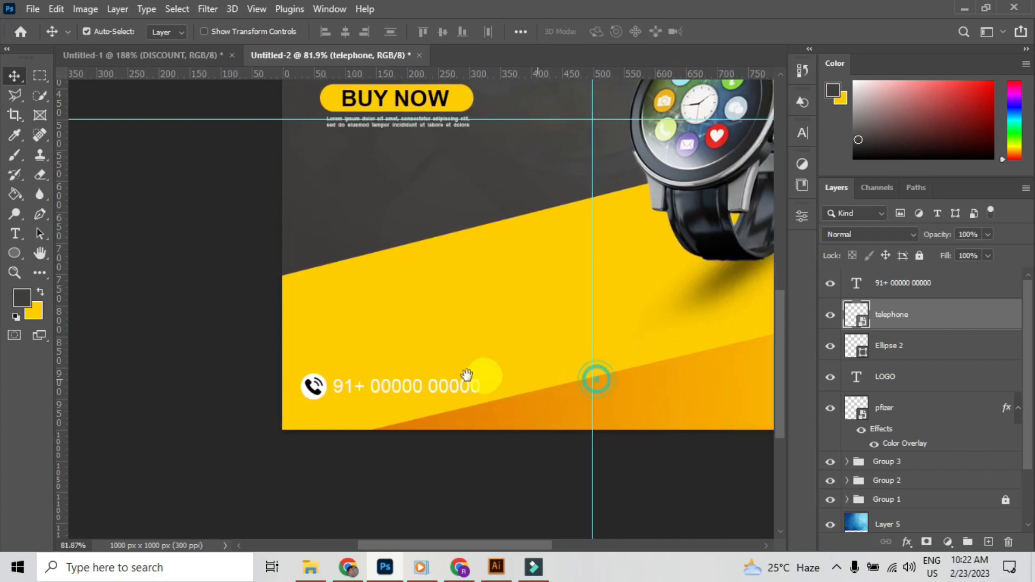
{"action": "scroll", "coordinate": [498, 380], "scroll_direction": "down", "scroll_amount": 4}
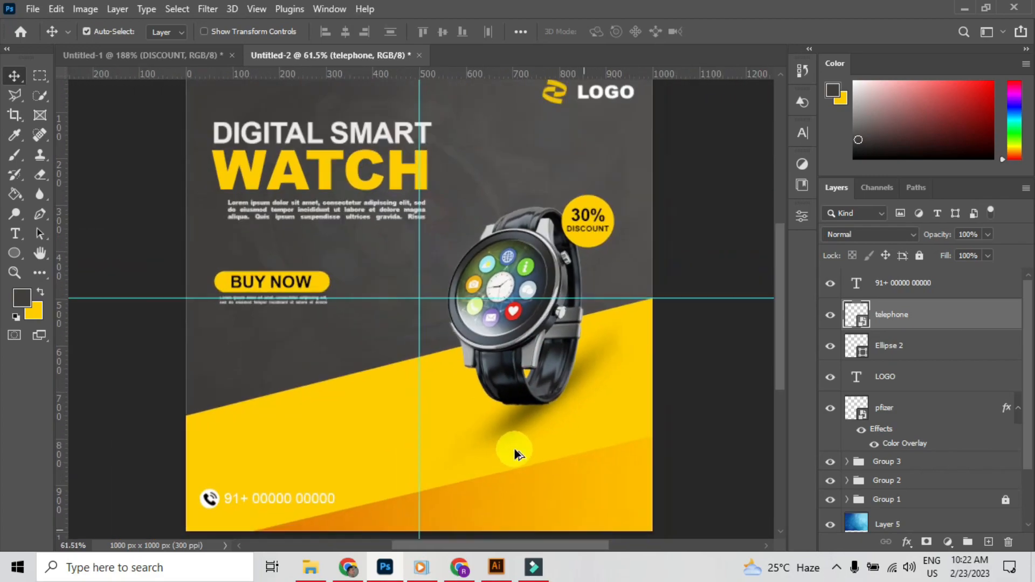
{"action": "scroll", "coordinate": [515, 454], "scroll_direction": "down", "scroll_amount": 1}
{"action": "left_click_drag", "start_coordinate": [497, 481], "coordinate": [504, 439]}
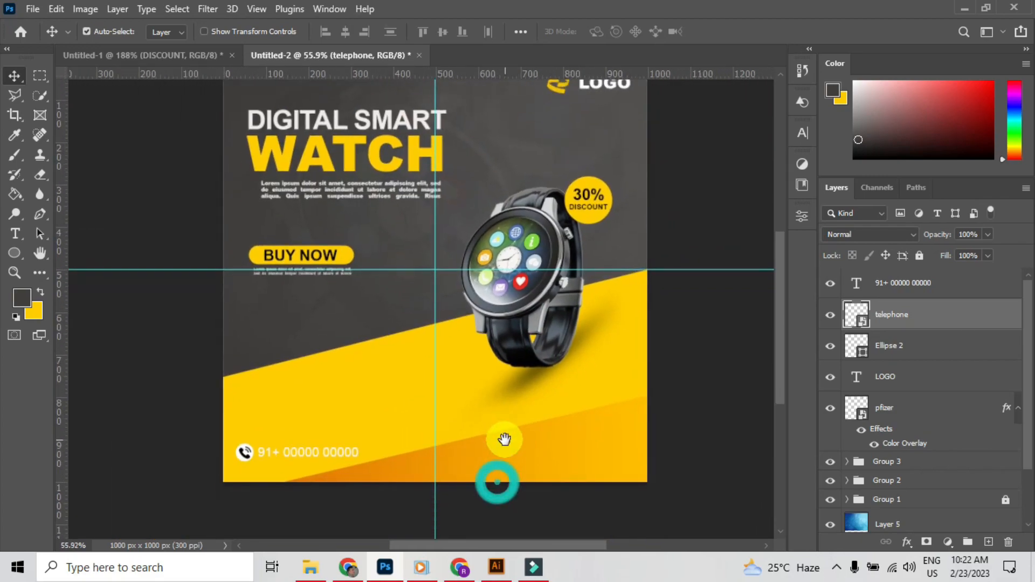
{"action": "left_click", "coordinate": [318, 575]}
{"action": "left_click", "coordinate": [764, 265]}
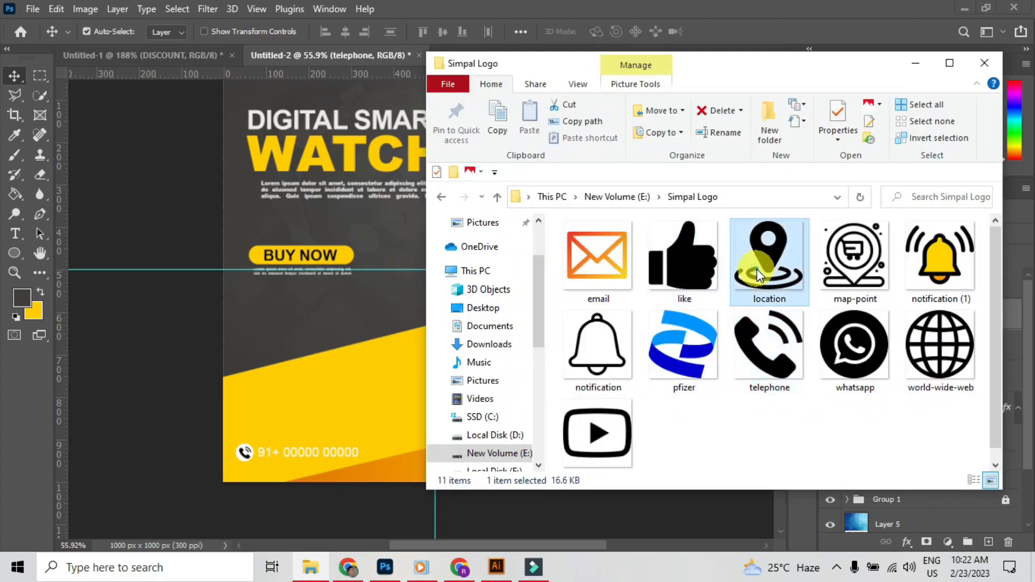
{"action": "left_click", "coordinate": [854, 246]}
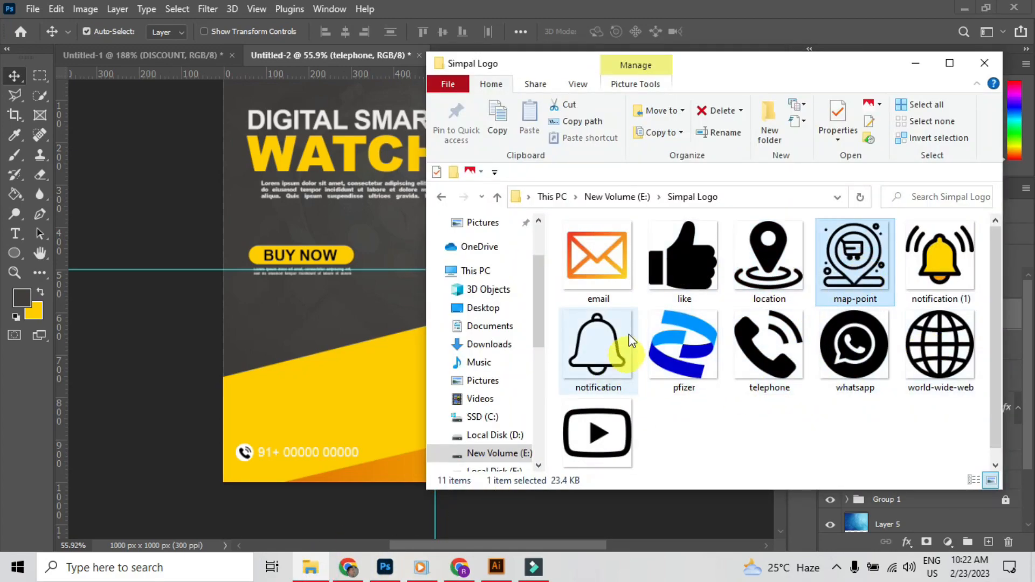
{"action": "left_click", "coordinate": [609, 264], "text": "ctrl"}
{"action": "left_click_drag", "start_coordinate": [935, 346], "coordinate": [322, 416]}
{"action": "left_click_drag", "start_coordinate": [650, 284], "coordinate": [381, 284]}
{"action": "key", "text": "ctrl+z"}
{"action": "left_click", "coordinate": [14, 80]}
{"action": "left_click", "coordinate": [14, 80]}
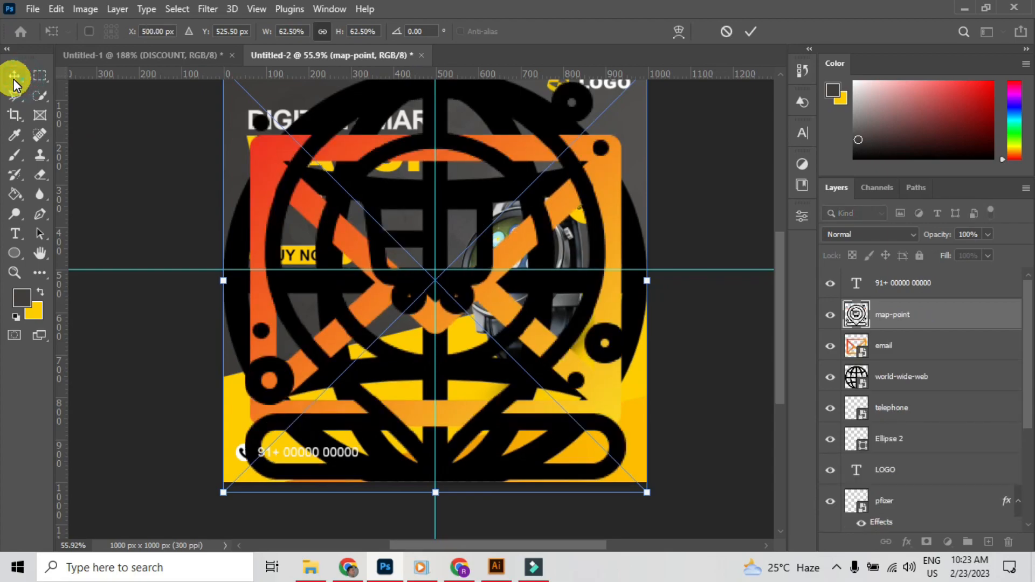
{"action": "left_click", "coordinate": [14, 80]}
Scale the map-point, email and world-wide-web layers down together to about 14.24%.
{"action": "scroll", "coordinate": [385, 254], "scroll_direction": "down", "scroll_amount": 6}
{"action": "left_click", "coordinate": [919, 373]}
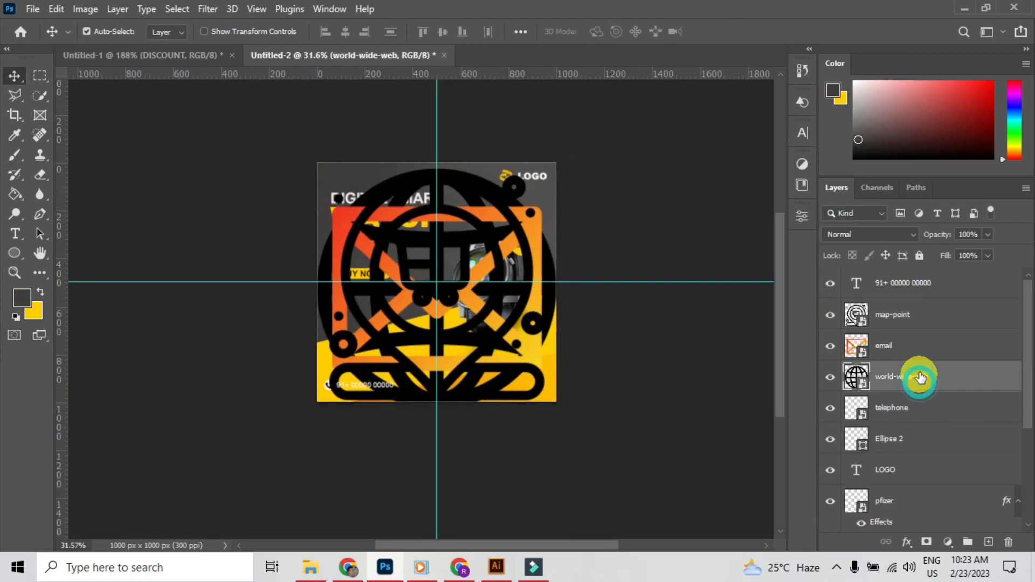
{"action": "left_click", "coordinate": [918, 321], "text": "shift"}
{"action": "key", "text": "ctrl+t"}
{"action": "left_click_drag", "start_coordinate": [556, 414], "coordinate": [449, 300]}
{"action": "scroll", "coordinate": [446, 297], "scroll_direction": "up", "scroll_amount": 8}
{"action": "key", "text": "alt+space"}
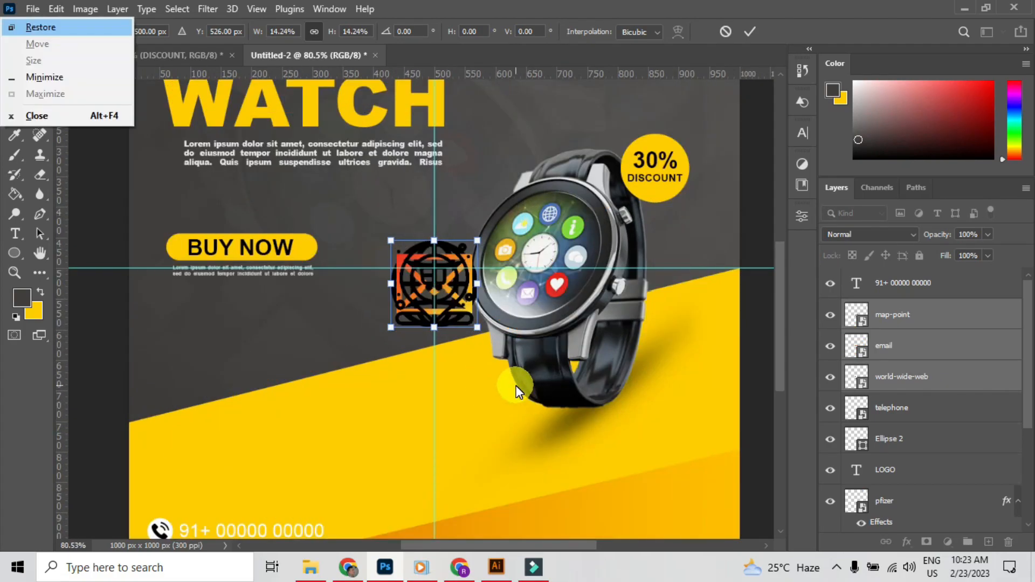
{"action": "left_click", "coordinate": [18, 13]}
Move the three stacked icons onto the orange band in the post's lower-right corner and shrink them further.
{"action": "left_click_drag", "start_coordinate": [567, 349], "coordinate": [490, 228]}
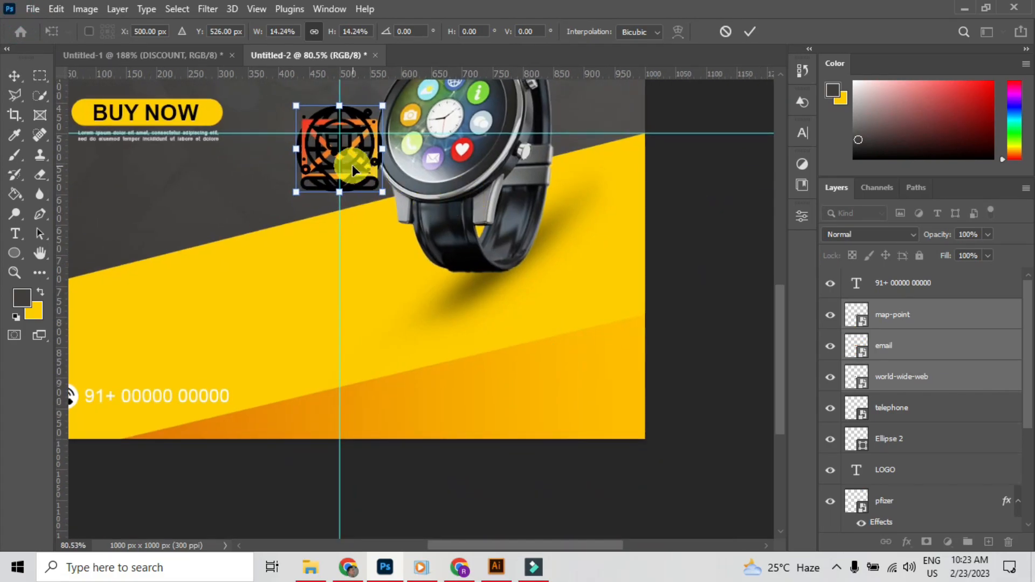
{"action": "left_click_drag", "start_coordinate": [352, 163], "coordinate": [499, 399]}
{"action": "left_click_drag", "start_coordinate": [534, 435], "coordinate": [556, 379]}
{"action": "left_click", "coordinate": [16, 74]}
Spread the icons out in a row along the orange band, ordered map-point, email and globe, undoing any stray changes.
{"action": "left_click_drag", "start_coordinate": [491, 360], "coordinate": [510, 384]}
{"action": "left_click", "coordinate": [954, 351]}
{"action": "key", "text": "ctrl+z"}
{"action": "left_click", "coordinate": [562, 385]}
{"action": "key", "text": "ctrl+z"}
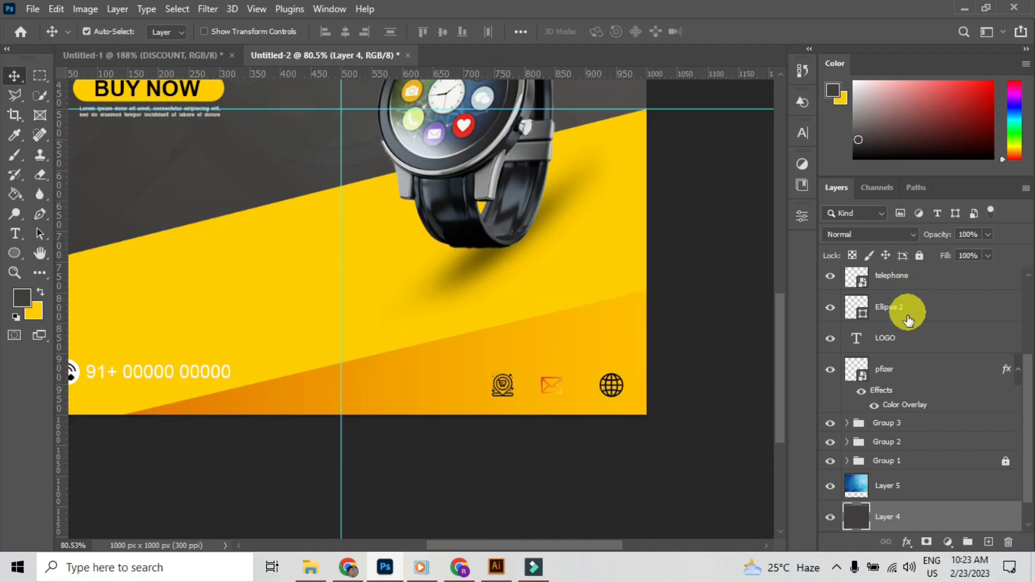
Shift the map-point, email and world-wide-web icons together to the left and slightly up, away from the post's edges.
{"action": "scroll", "coordinate": [556, 386], "scroll_direction": "up", "scroll_amount": 5}
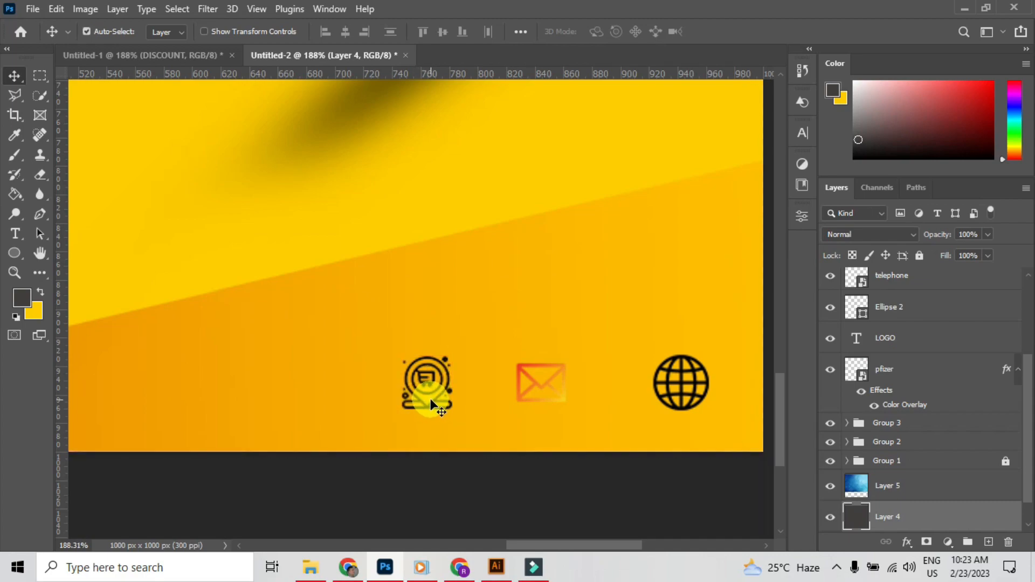
{"action": "key", "text": "z"}
{"action": "left_click", "coordinate": [905, 287]}
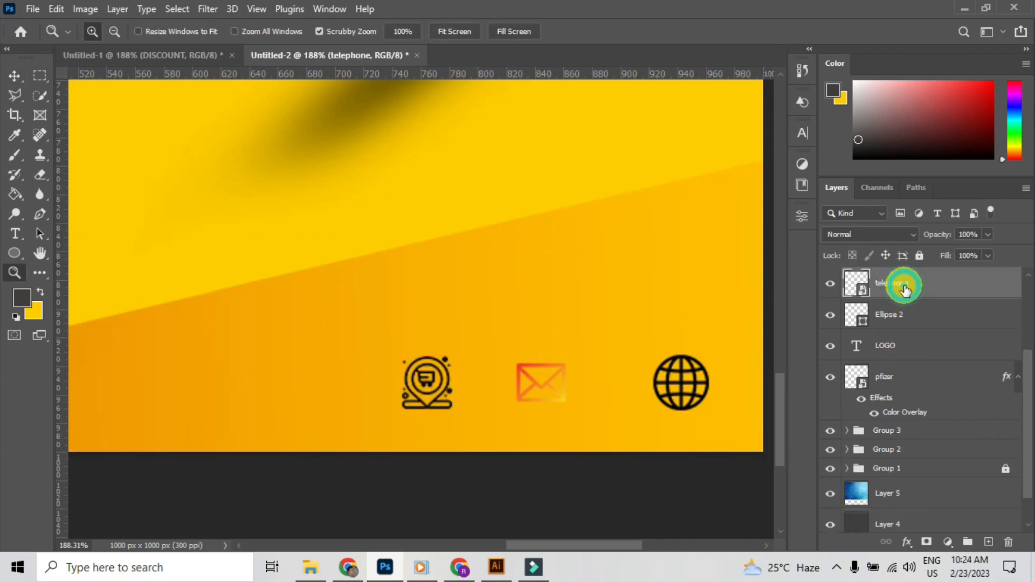
{"action": "left_click", "coordinate": [909, 348]}
{"action": "left_click", "coordinate": [901, 318], "text": "shift"}
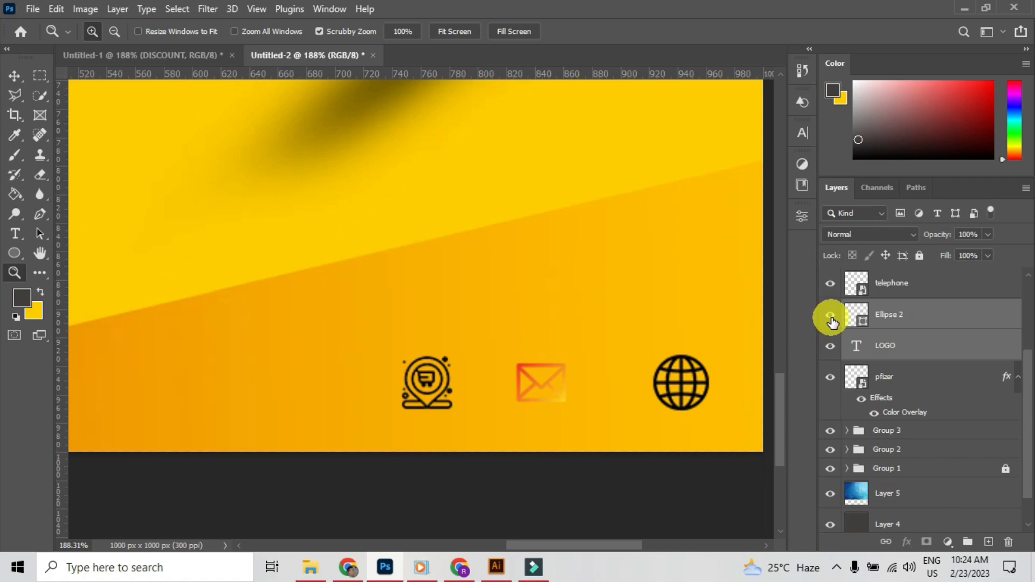
{"action": "scroll", "coordinate": [915, 412], "scroll_direction": "down", "scroll_amount": 1}
{"action": "scroll", "coordinate": [911, 420], "scroll_direction": "up", "scroll_amount": 4}
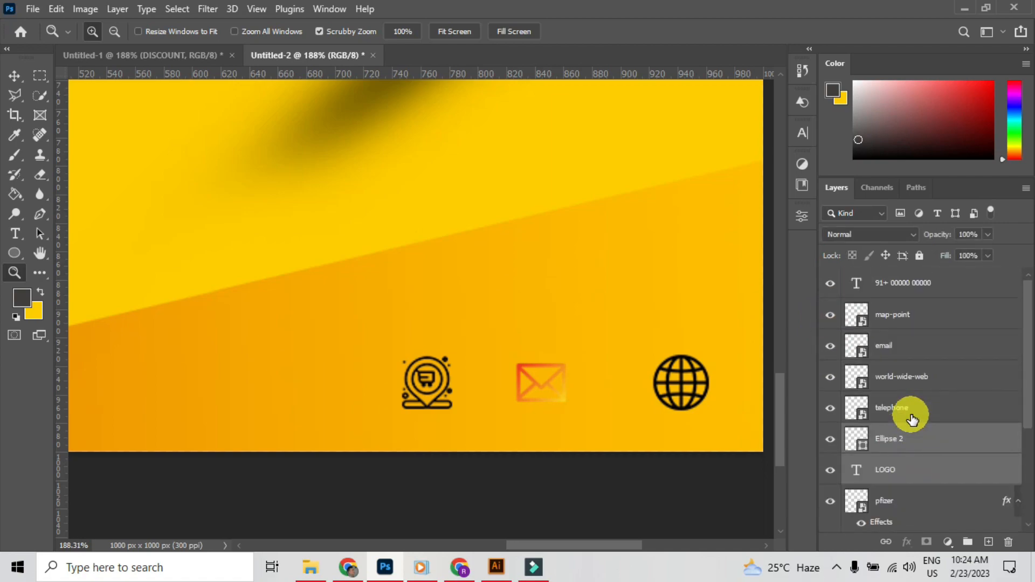
{"action": "left_click", "coordinate": [891, 324]}
{"action": "left_click", "coordinate": [913, 380], "text": "shift"}
{"action": "key", "text": "ctrl+t"}
{"action": "left_click_drag", "start_coordinate": [558, 404], "coordinate": [536, 382]}
Nudge the email icon right until it sits midway between the map-point and globe icons.
{"action": "left_click", "coordinate": [944, 348]}
{"action": "key", "text": "ctrl+t"}
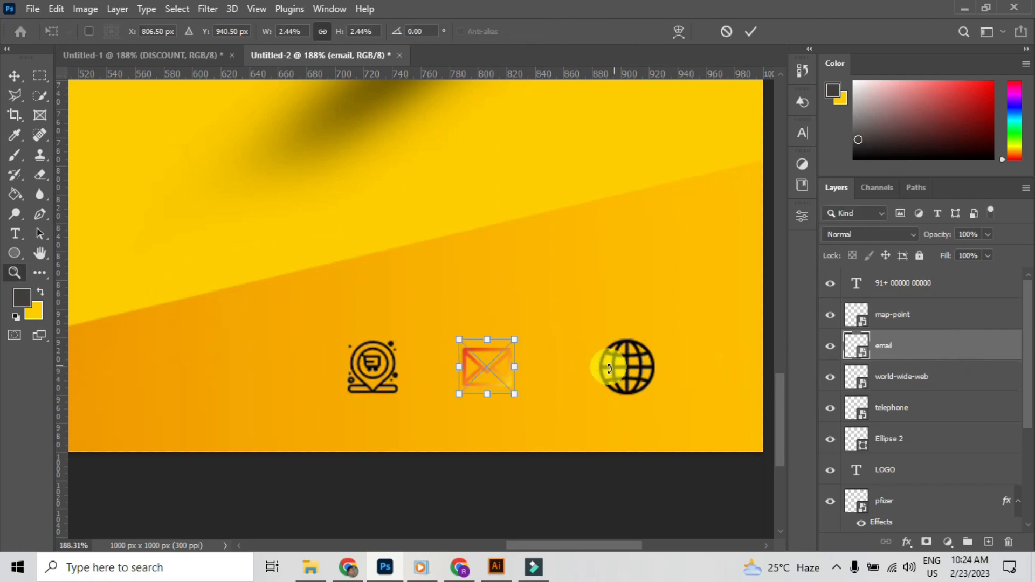
{"action": "key", "text": "Return"}
{"action": "key", "text": "v"}
{"action": "key", "text": "Right"}
{"action": "key", "text": "Right"}
{"action": "key", "text": "Right"}
{"action": "key", "text": "Right"}
{"action": "key", "text": "Right"}
{"action": "key", "text": "Right"}
{"action": "key", "text": "Right"}
{"action": "key", "text": "Right"}
Group the map-point, email and world-wide-web layers.
{"action": "left_click", "coordinate": [926, 323]}
{"action": "left_click", "coordinate": [929, 350], "text": "ctrl"}
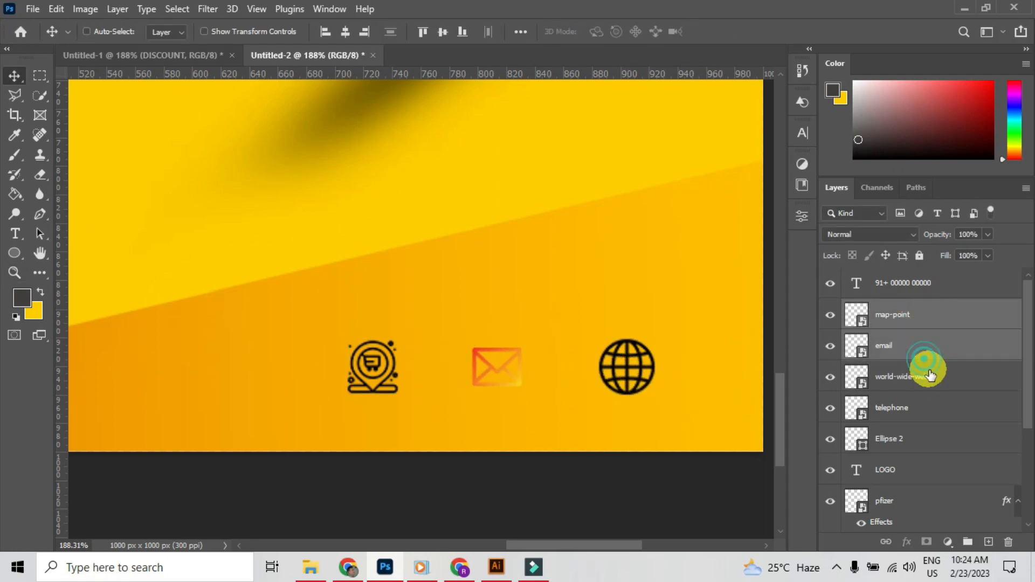
{"action": "left_click", "coordinate": [931, 372], "text": "ctrl"}
{"action": "left_click", "coordinate": [934, 348]}
{"action": "double_click", "coordinate": [930, 325]}
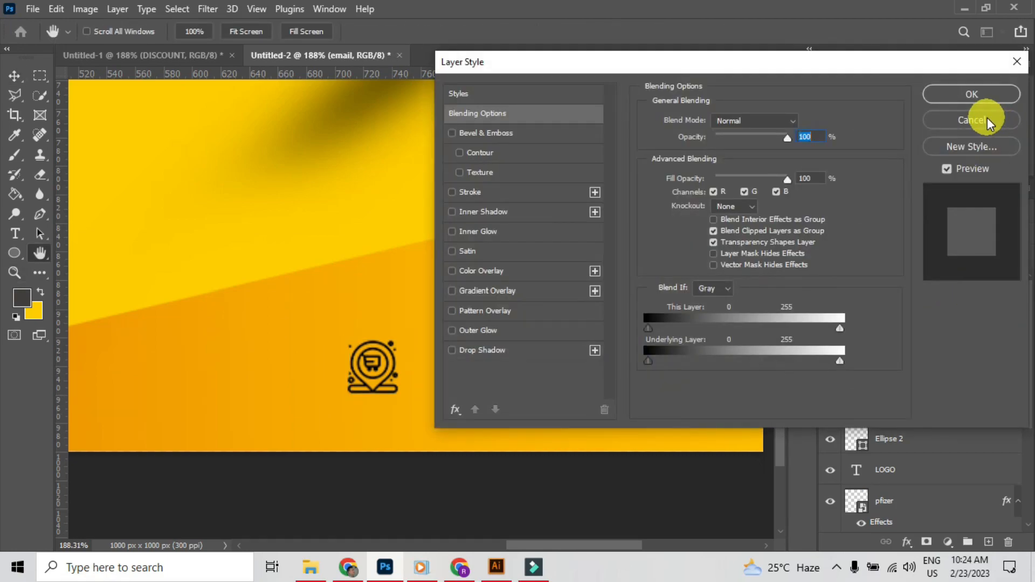
{"action": "left_click", "coordinate": [1017, 62]}
{"action": "left_click", "coordinate": [925, 382], "text": "ctrl"}
{"action": "left_click", "coordinate": [922, 326], "text": "ctrl"}
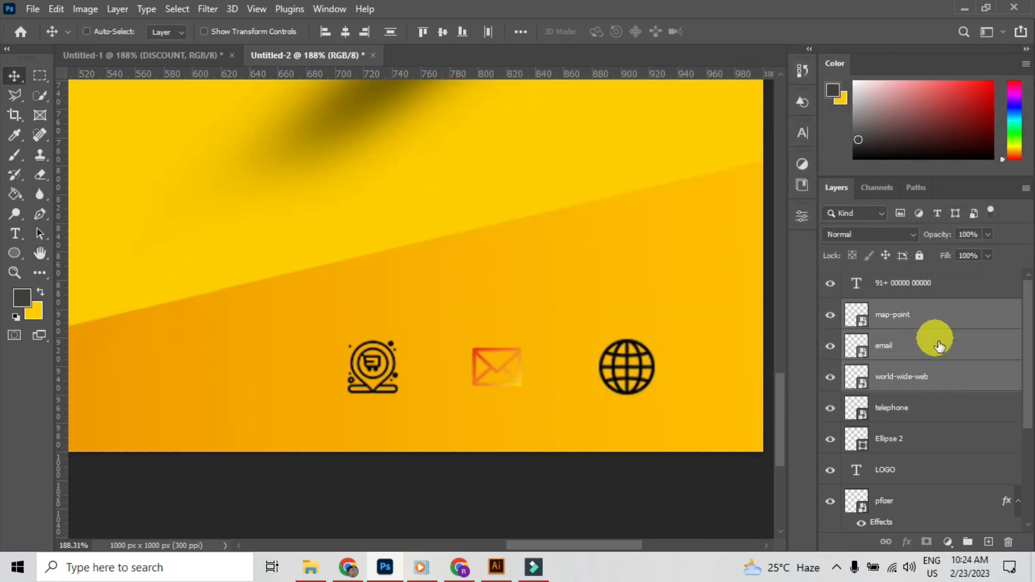
{"action": "key", "text": "ctrl+g"}
Apply a white Color Overlay to the group of three contact icons.
{"action": "double_click", "coordinate": [951, 312]}
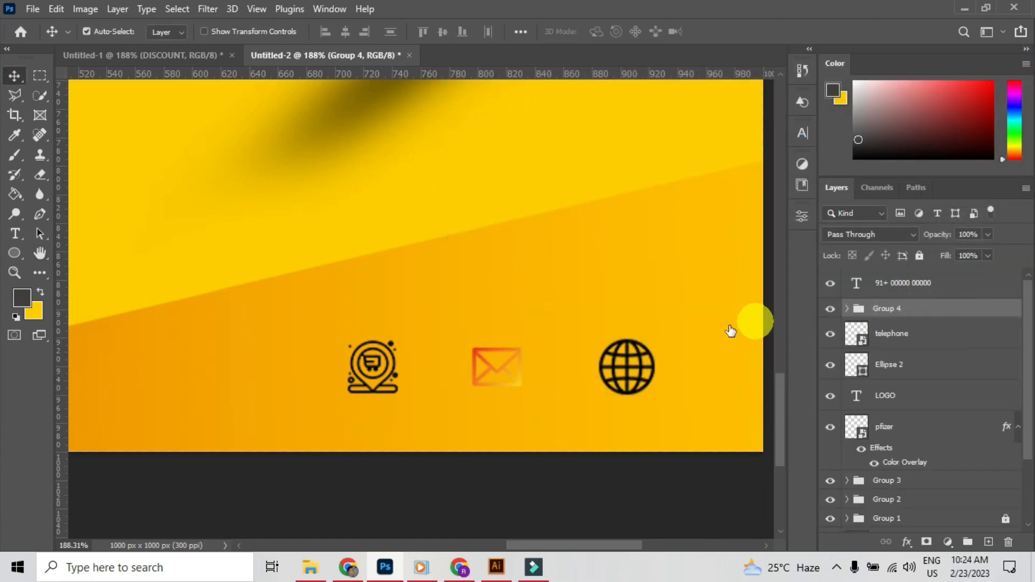
{"action": "left_click", "coordinate": [500, 272]}
{"action": "left_click", "coordinate": [802, 124]}
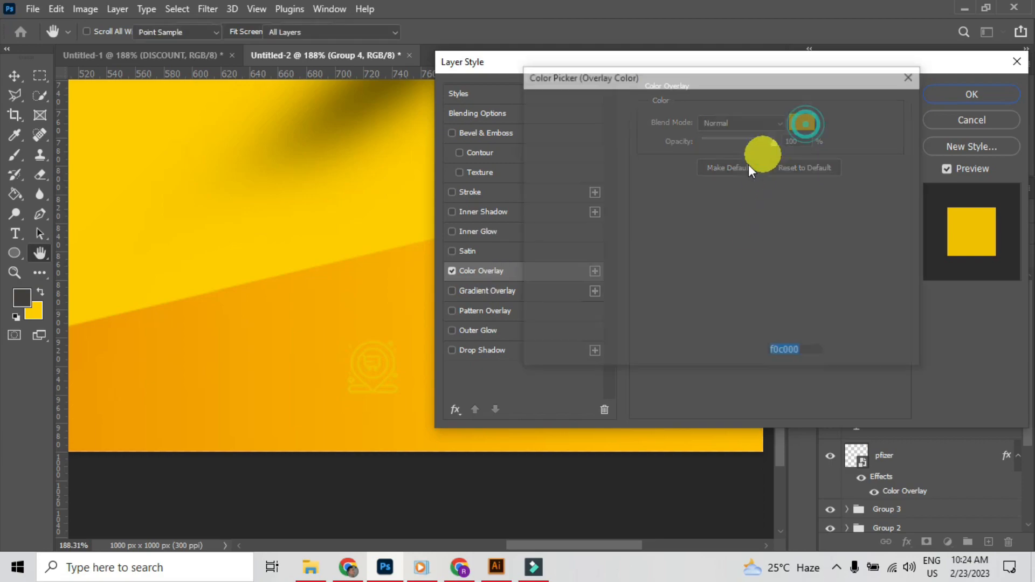
{"action": "left_click_drag", "start_coordinate": [577, 136], "coordinate": [471, 93]}
{"action": "left_click", "coordinate": [852, 109]}
{"action": "left_click", "coordinate": [950, 94]}
Group the phone number, contact icon group, telephone, circle, LOGO and pfizer layers, and collapse the watch's Group 2.
{"action": "scroll", "coordinate": [677, 312], "scroll_direction": "down", "scroll_amount": 4}
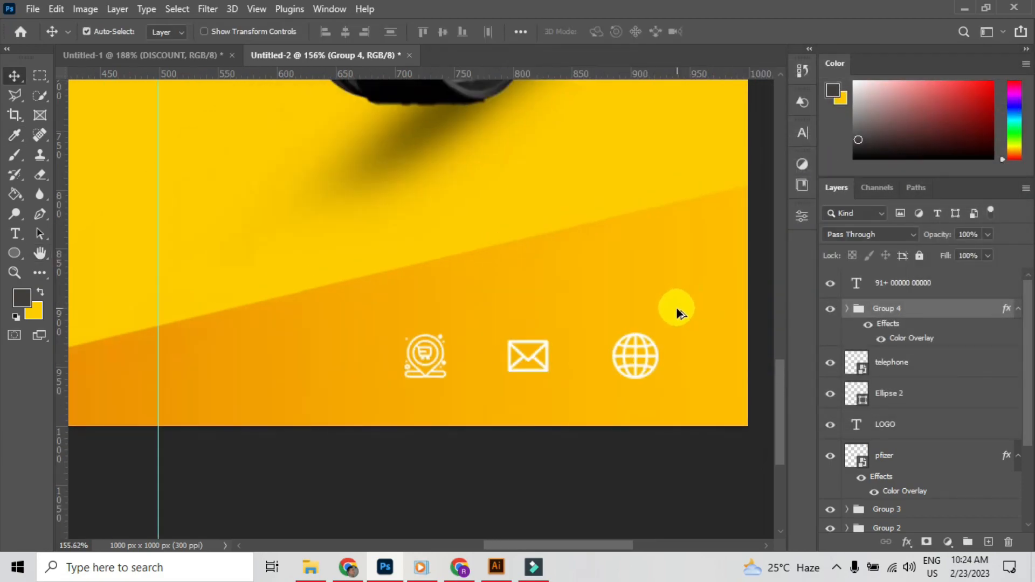
{"action": "scroll", "coordinate": [917, 345], "scroll_direction": "down", "scroll_amount": 5}
{"action": "scroll", "coordinate": [606, 347], "scroll_direction": "down", "scroll_amount": 6}
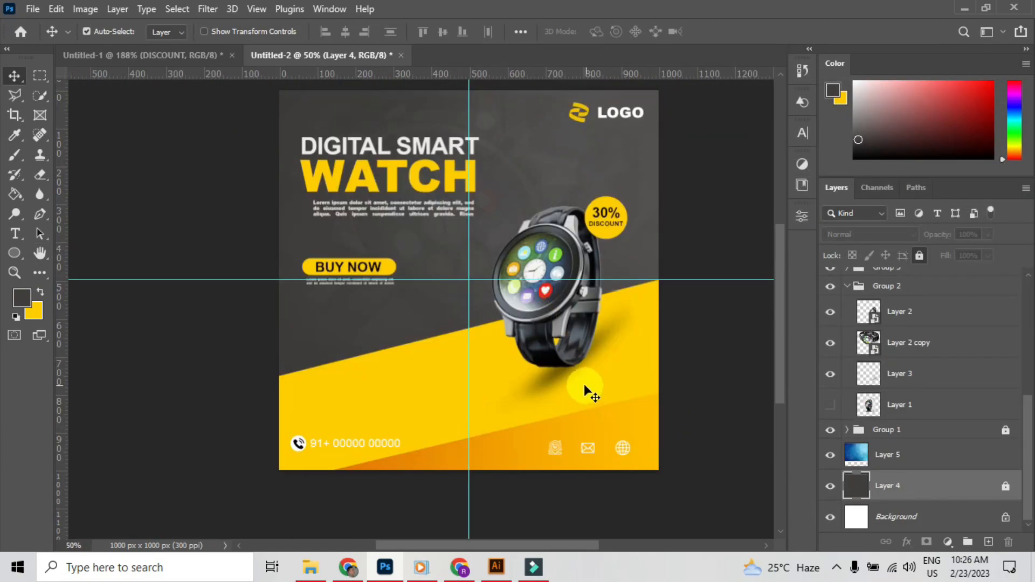
{"action": "scroll", "coordinate": [955, 426], "scroll_direction": "up", "scroll_amount": 5}
{"action": "left_click", "coordinate": [929, 289]}
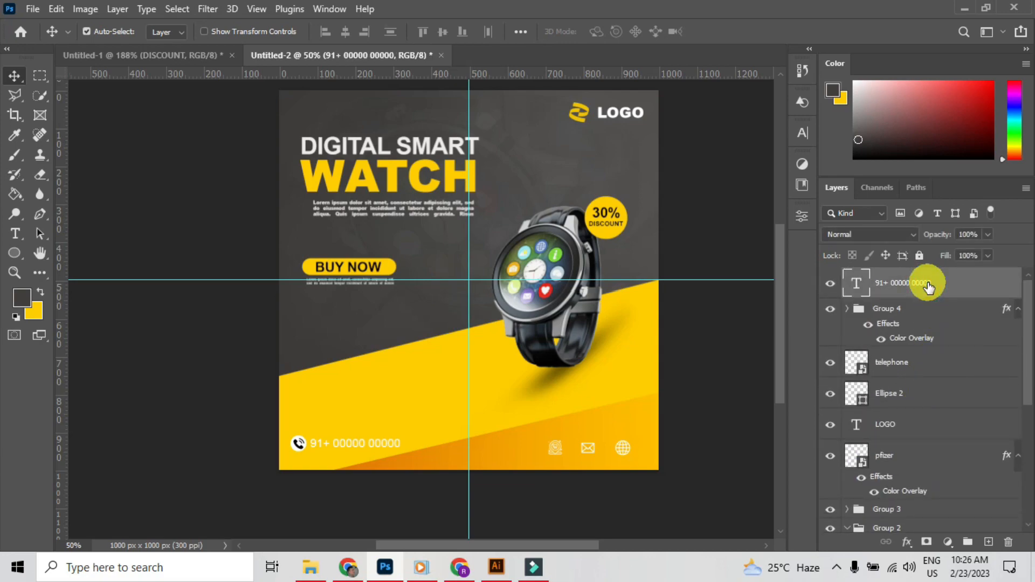
{"action": "left_click", "coordinate": [909, 312], "text": "ctrl"}
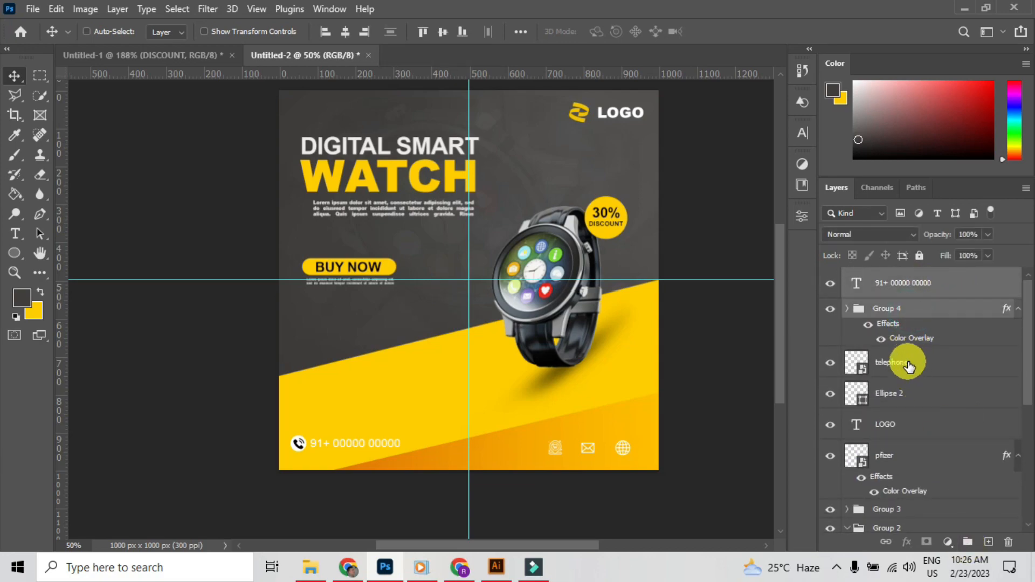
{"action": "left_click", "coordinate": [908, 363], "text": "ctrl"}
{"action": "left_click", "coordinate": [909, 392], "text": "ctrl"}
{"action": "left_click", "coordinate": [910, 427], "text": "ctrl"}
{"action": "left_click", "coordinate": [910, 457], "text": "ctrl"}
{"action": "key", "text": "ctrl+g"}
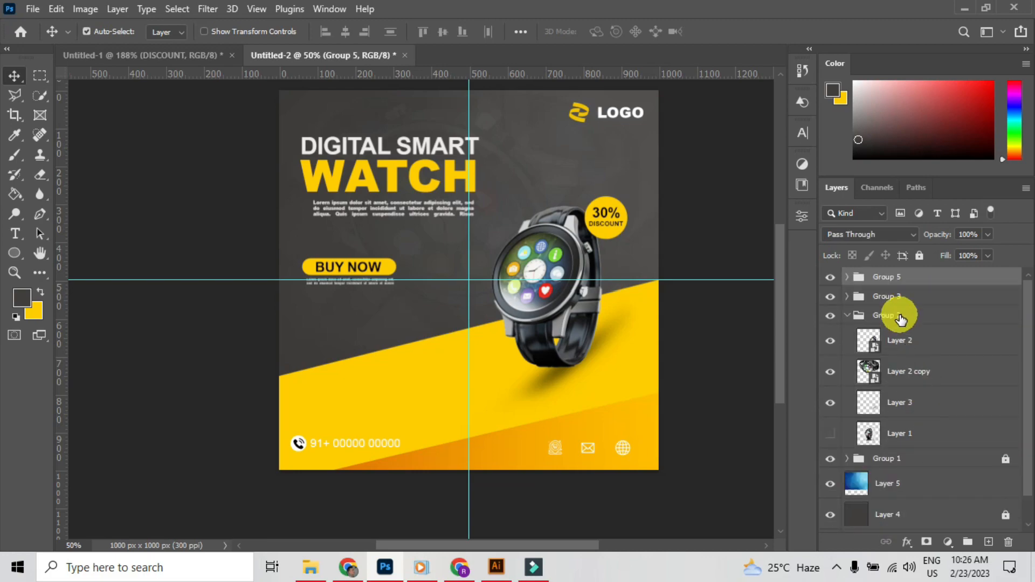
{"action": "left_click", "coordinate": [847, 316]}
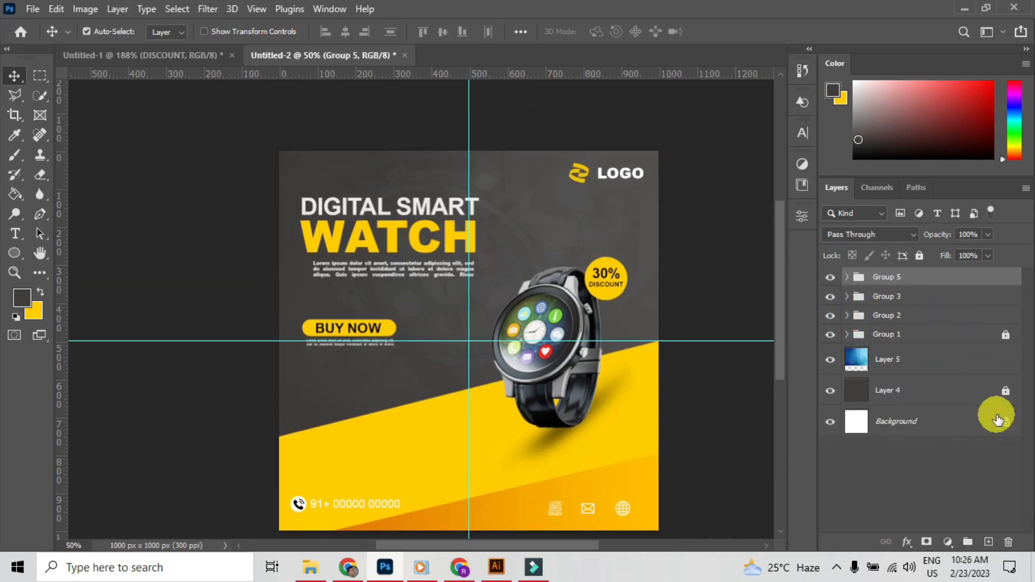
Place the battery icon from Downloads on a new top layer, scaled to about 3.27%, below the BUY NOW text.
{"action": "left_click", "coordinate": [986, 548]}
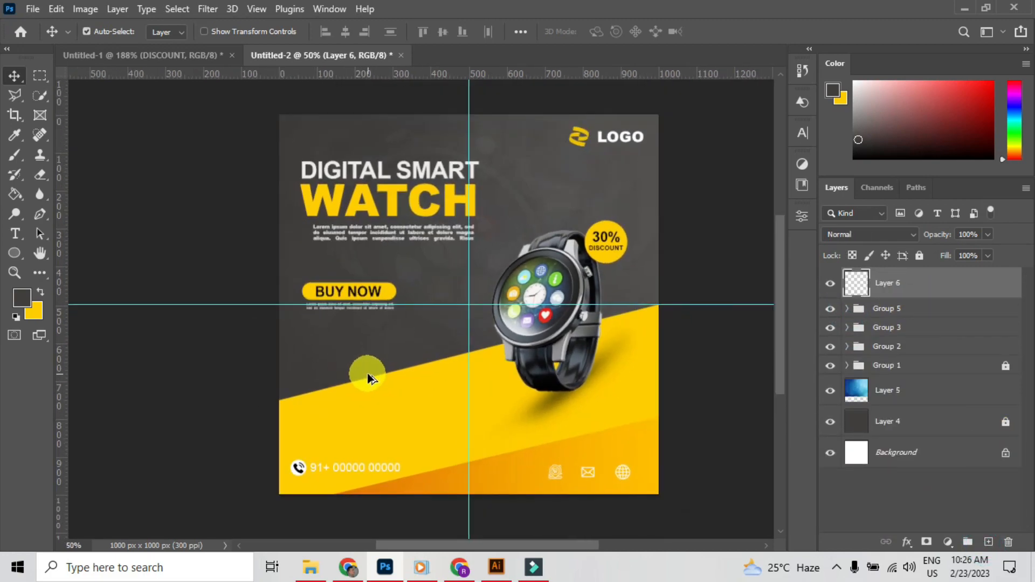
{"action": "left_click", "coordinate": [310, 567]}
{"action": "left_click", "coordinate": [481, 343]}
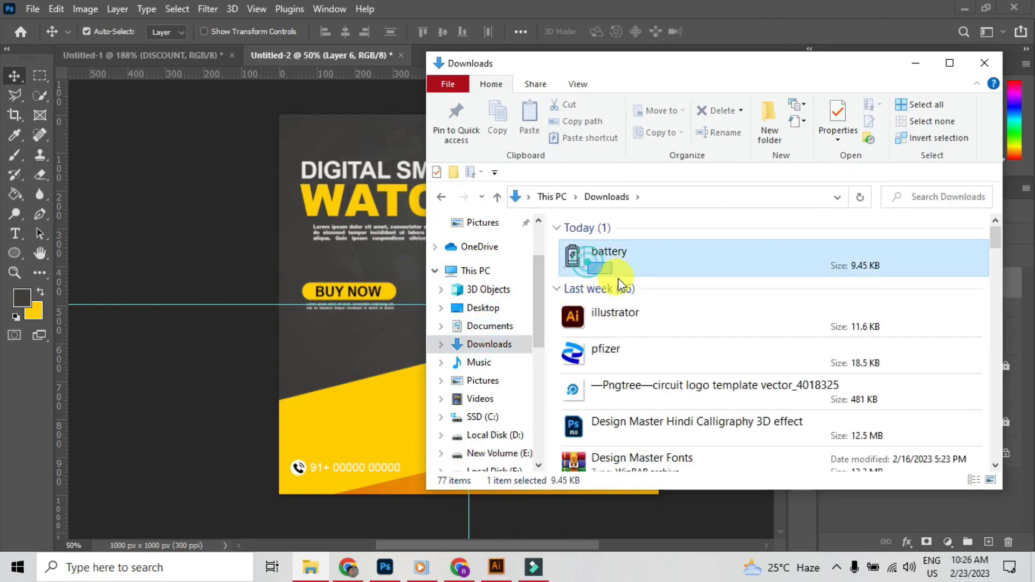
{"action": "left_click_drag", "start_coordinate": [691, 251], "coordinate": [281, 323]}
{"action": "scroll", "coordinate": [180, 370], "scroll_direction": "up", "scroll_amount": 6}
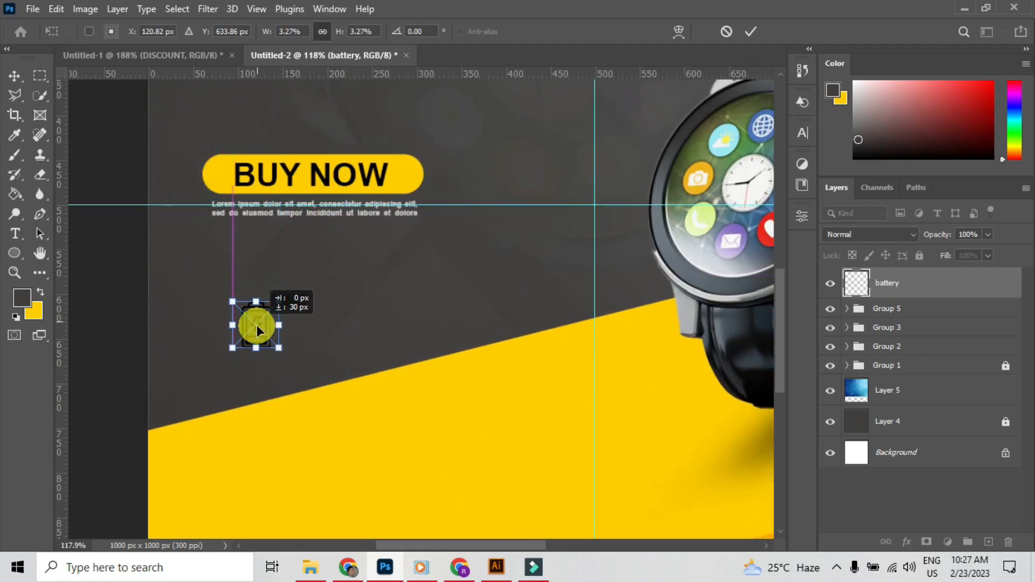
{"action": "left_click", "coordinate": [14, 76]}
{"action": "left_click", "coordinate": [337, 349]}
Apply a yellow #ffcc00 Color Overlay to the battery icon, sampling the colour from the yellow background.
{"action": "left_click", "coordinate": [803, 135]}
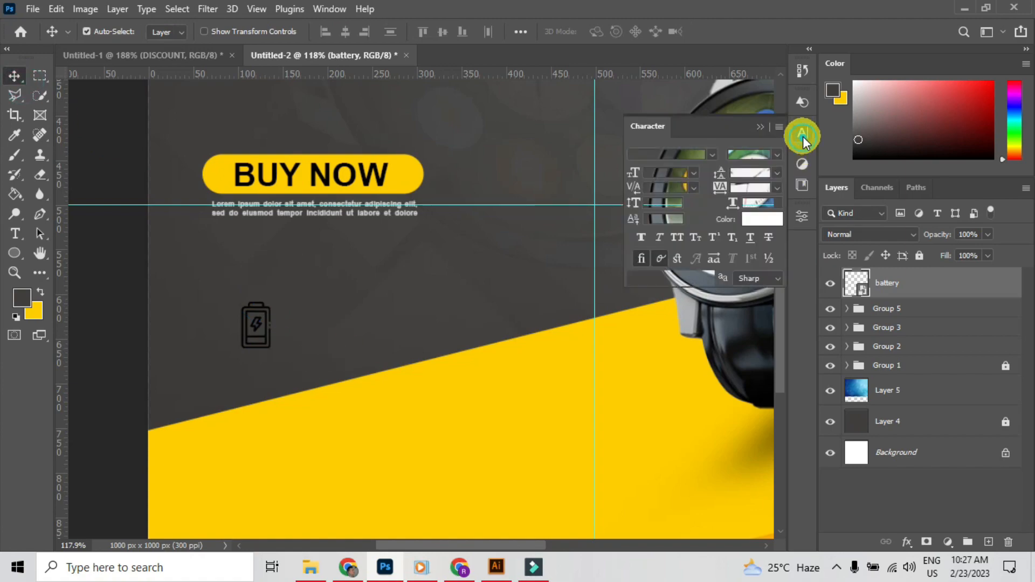
{"action": "left_click", "coordinate": [803, 133]}
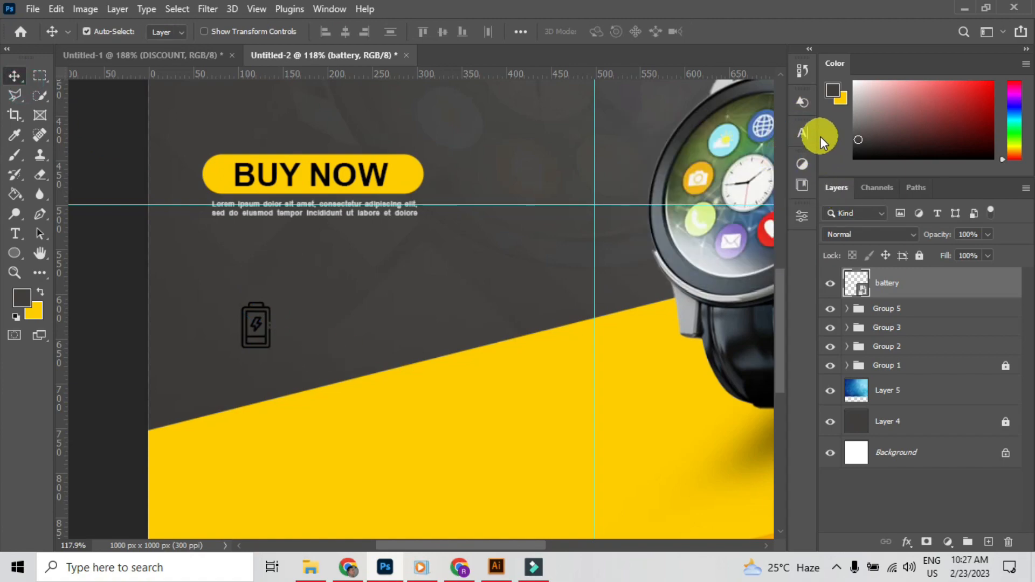
{"action": "double_click", "coordinate": [809, 292]}
{"action": "left_click", "coordinate": [487, 275]}
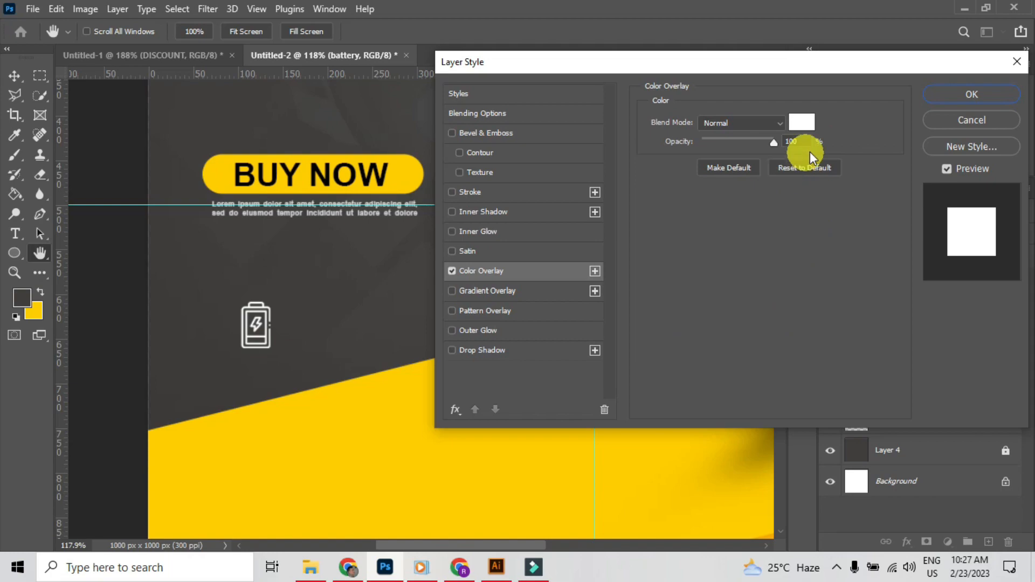
{"action": "left_click", "coordinate": [800, 120]}
{"action": "left_click_drag", "start_coordinate": [633, 291], "coordinate": [423, 462]}
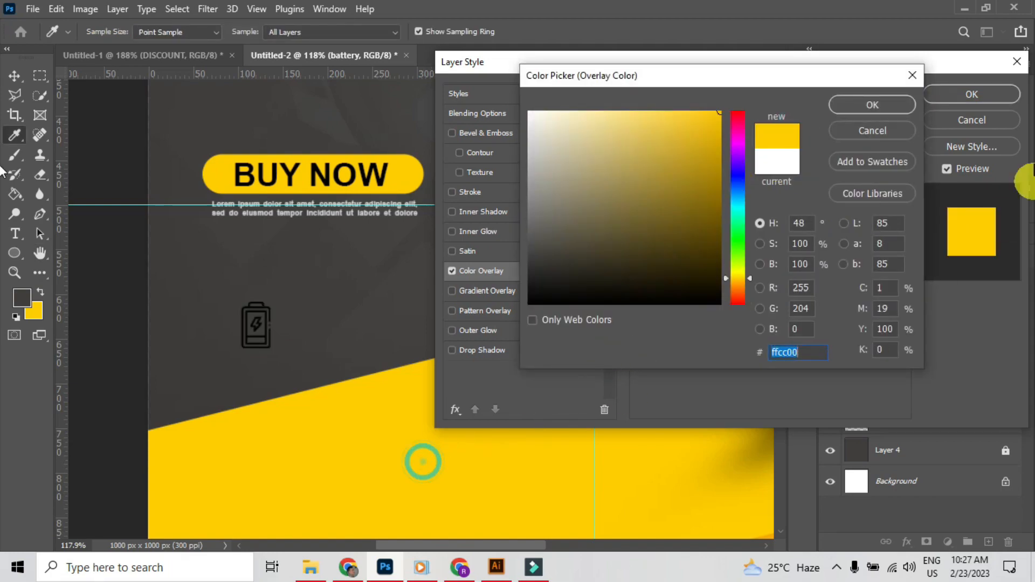
{"action": "left_click", "coordinate": [869, 106]}
{"action": "left_click", "coordinate": [971, 95]}
Add white "50 HRS" text, enlarge it to about 7.7 pt and place it beside the battery icon.
{"action": "scroll", "coordinate": [342, 329], "scroll_direction": "down", "scroll_amount": 3}
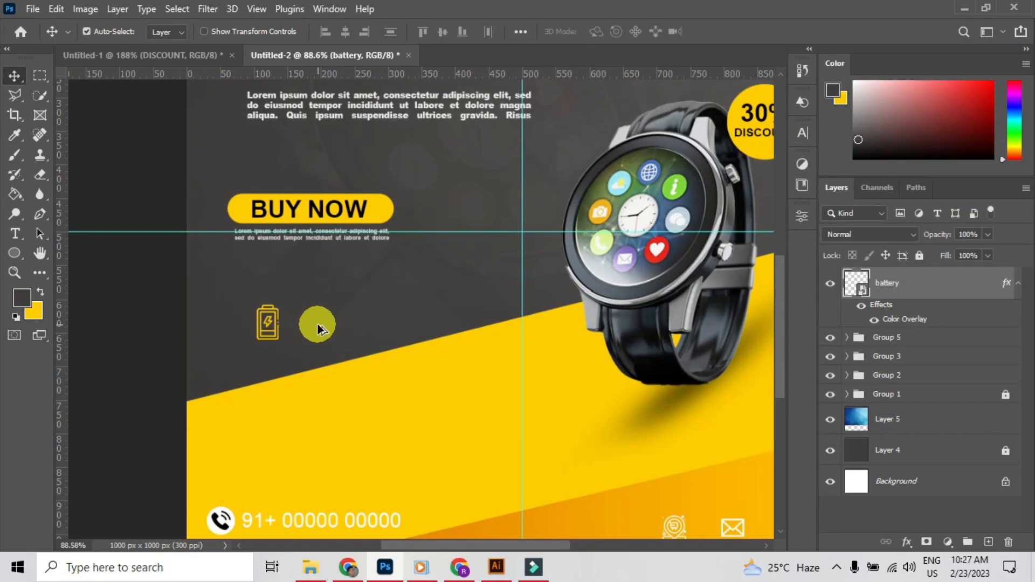
{"action": "scroll", "coordinate": [712, 442], "scroll_direction": "up", "scroll_amount": 2}
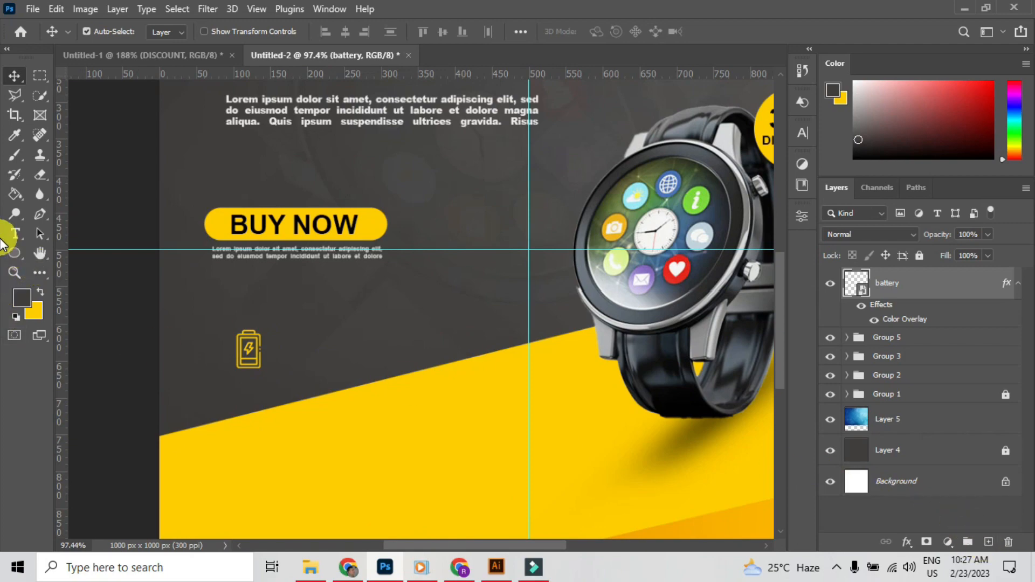
{"action": "left_click", "coordinate": [16, 235]}
{"action": "left_click", "coordinate": [326, 346]}
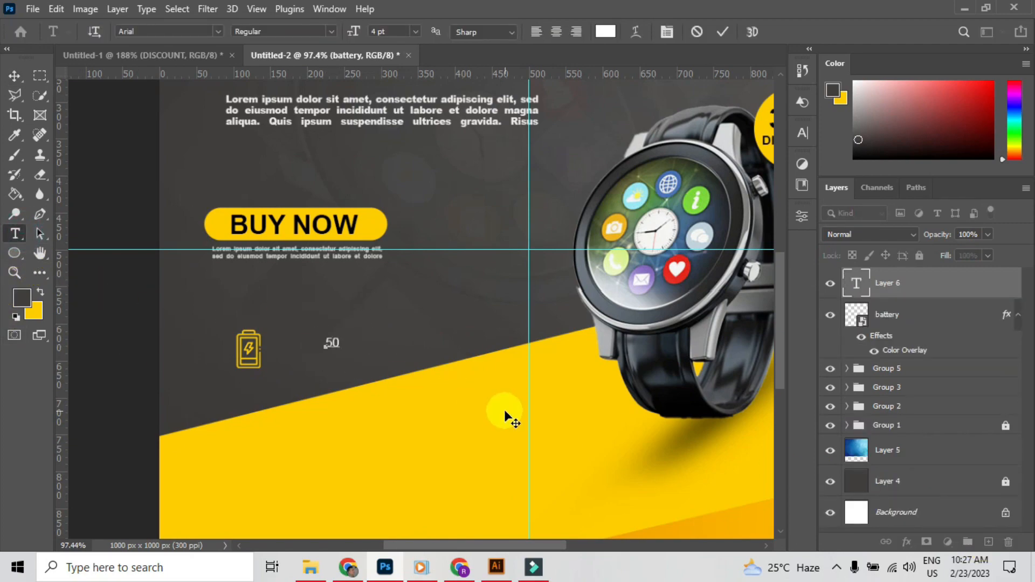
{"action": "type", "text": "RS"}
{"action": "left_click", "coordinate": [20, 76]}
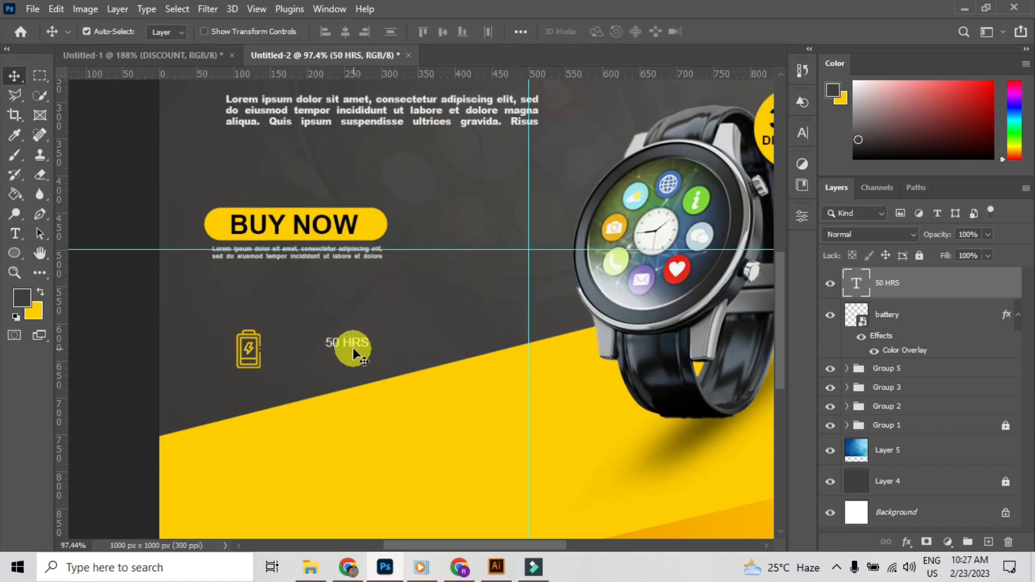
{"action": "key", "text": "ctrl+t"}
{"action": "left_click_drag", "start_coordinate": [369, 351], "coordinate": [324, 361]}
{"action": "left_click", "coordinate": [14, 78]}
Duplicate the "50 HRS" text directly below the original and change the copy to "Battery life".
{"action": "left_click", "coordinate": [331, 345]}
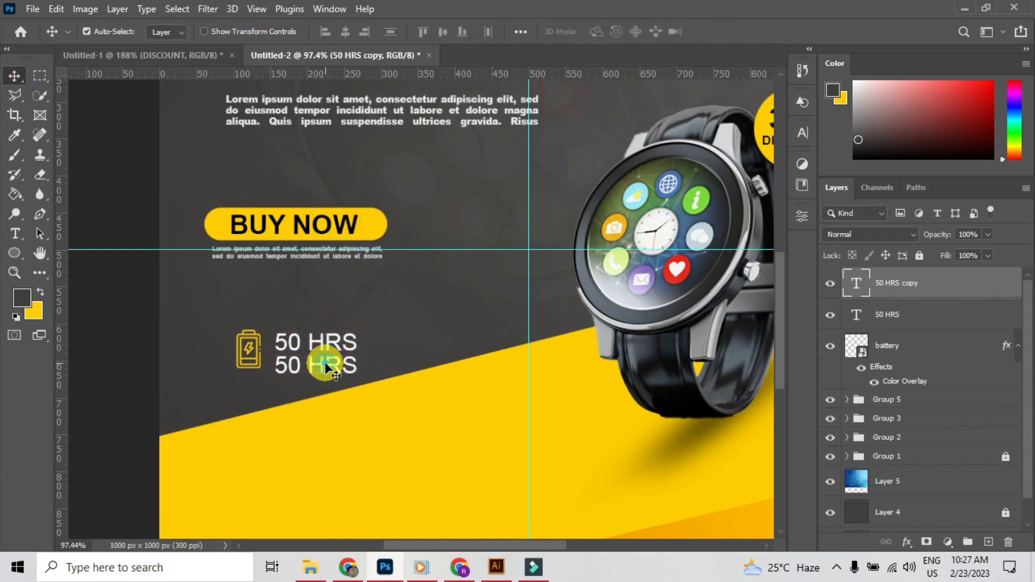
{"action": "double_click", "coordinate": [320, 358]}
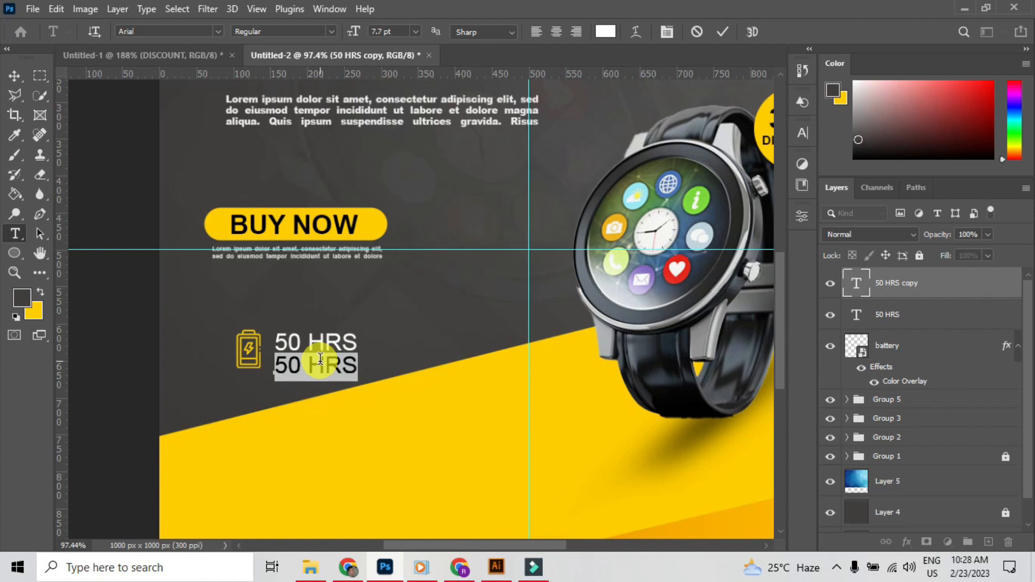
{"action": "type", "text": "BA"}
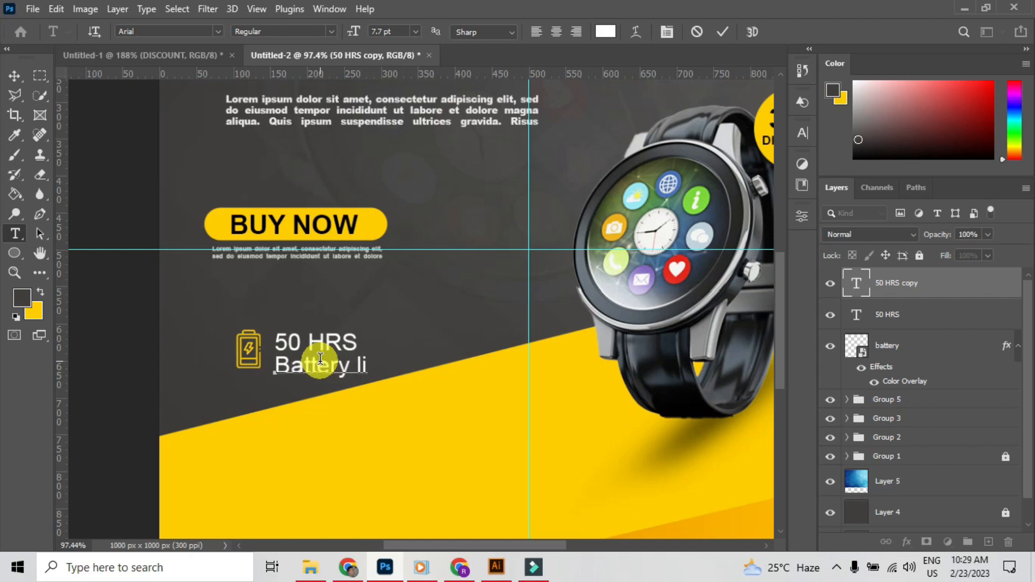
{"action": "scroll", "coordinate": [259, 327], "scroll_direction": "up", "scroll_amount": 6}
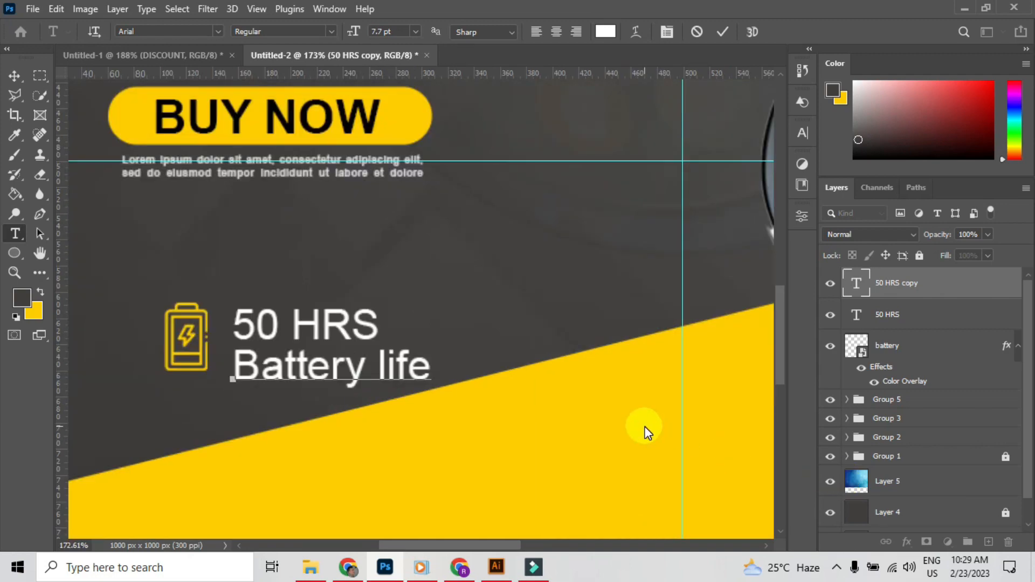
{"action": "left_click", "coordinate": [13, 80]}
Scale the "Battery life" text down to match the width of "50 HRS" and set it close underneath.
{"action": "key", "text": "ctrl+t"}
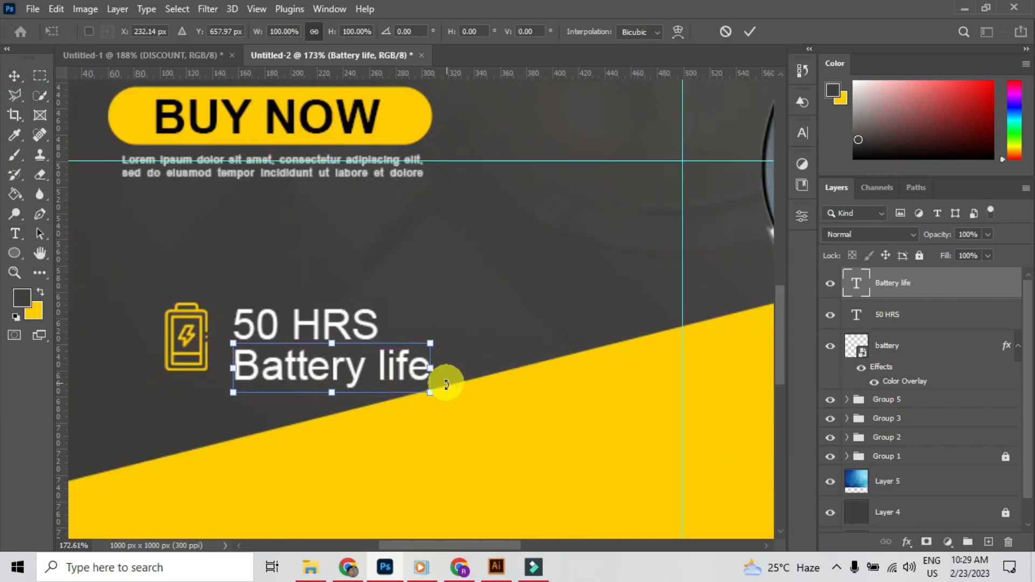
{"action": "left_click_drag", "start_coordinate": [438, 382], "coordinate": [383, 371]}
{"action": "left_click", "coordinate": [14, 77]}
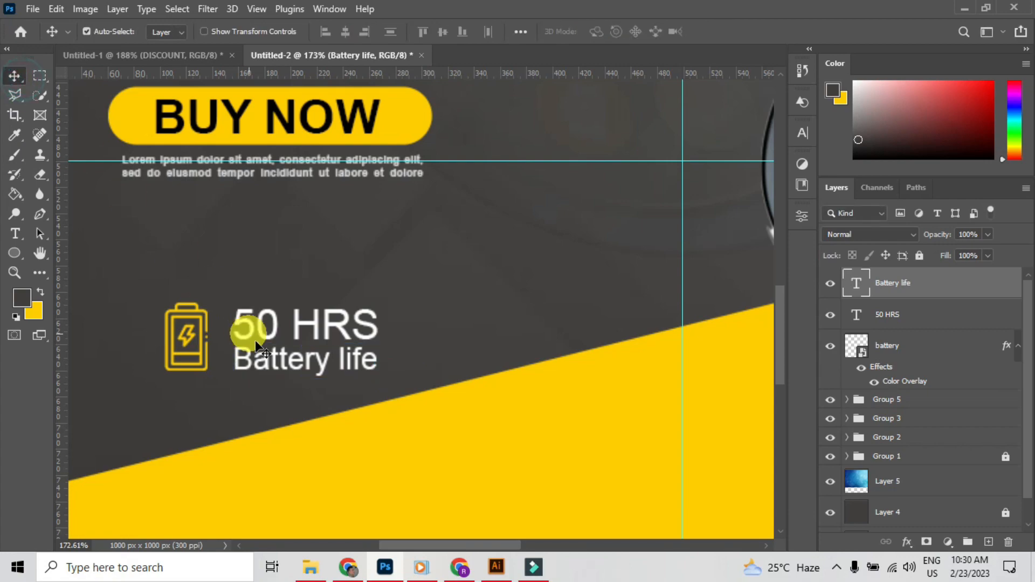
Move the "50 HRS" and "Battery life" texts together closer to the battery icon and centre them vertically against it.
{"action": "left_click", "coordinate": [348, 343], "text": "shift"}
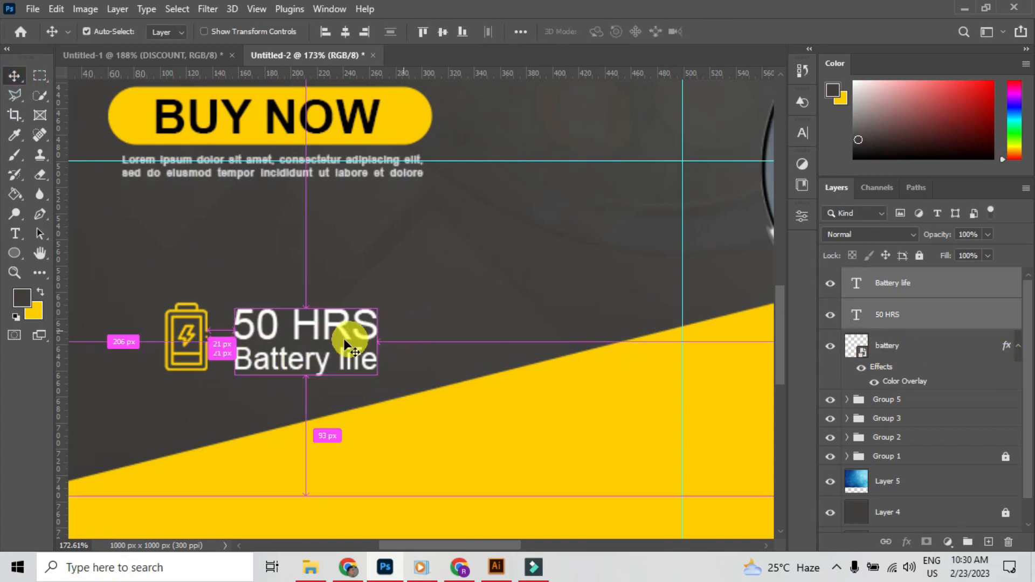
{"action": "key", "text": "ctrl+t"}
{"action": "left_click_drag", "start_coordinate": [364, 336], "coordinate": [335, 337]}
{"action": "left_click", "coordinate": [15, 76]}
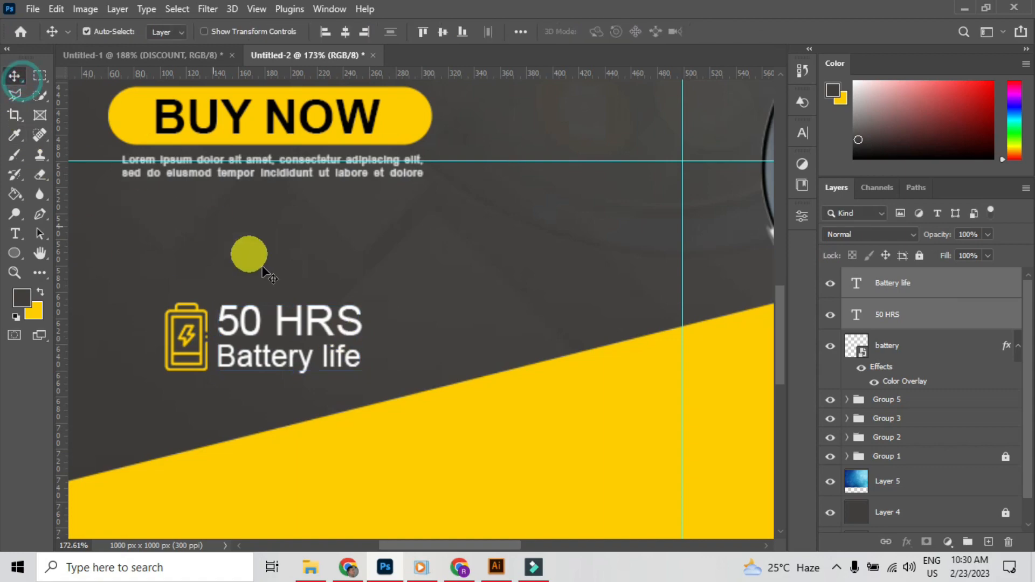
{"action": "scroll", "coordinate": [264, 272], "scroll_direction": "down", "scroll_amount": 3}
{"action": "scroll", "coordinate": [326, 286], "scroll_direction": "up", "scroll_amount": 2}
{"action": "key", "text": "ctrl+t"}
{"action": "left_click_drag", "start_coordinate": [309, 306], "coordinate": [308, 303]}
{"action": "left_click", "coordinate": [15, 76]}
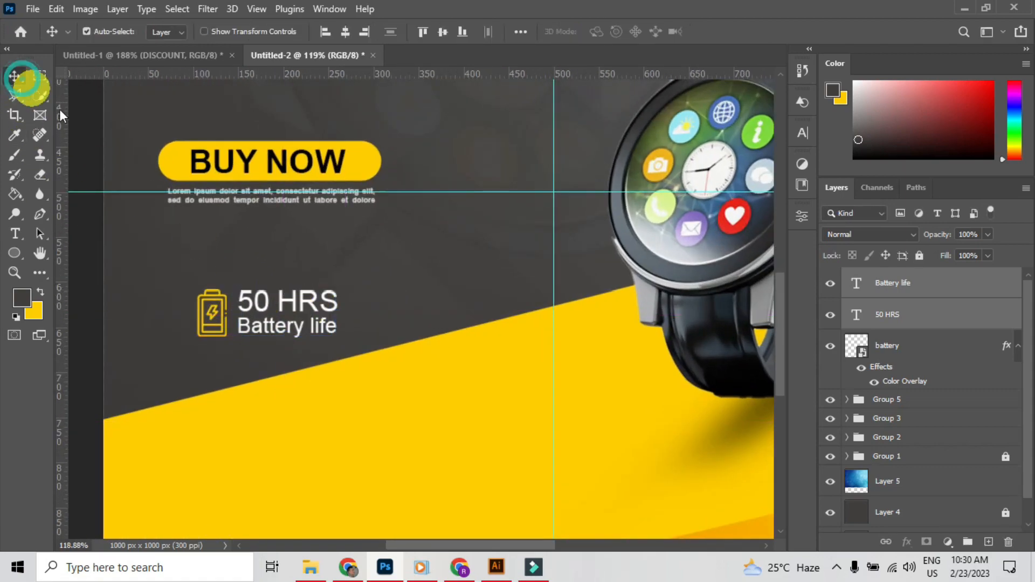
Scale the battery icon and its two text lines down together around their centre.
{"action": "left_click", "coordinate": [910, 353], "text": "ctrl"}
{"action": "key", "text": "ctrl+t"}
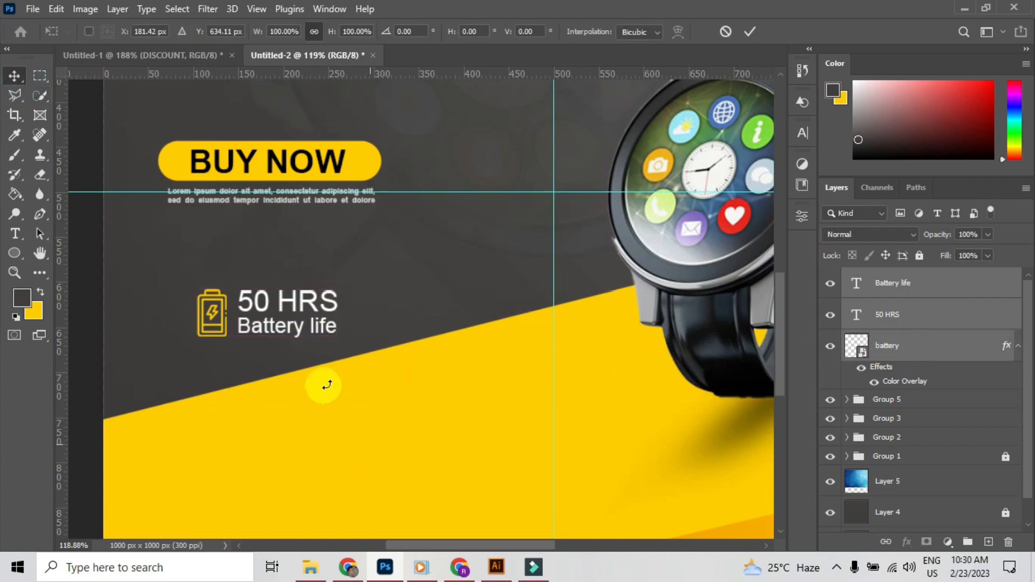
{"action": "left_click_drag", "start_coordinate": [335, 338], "coordinate": [320, 335]}
{"action": "left_click", "coordinate": [15, 76]}
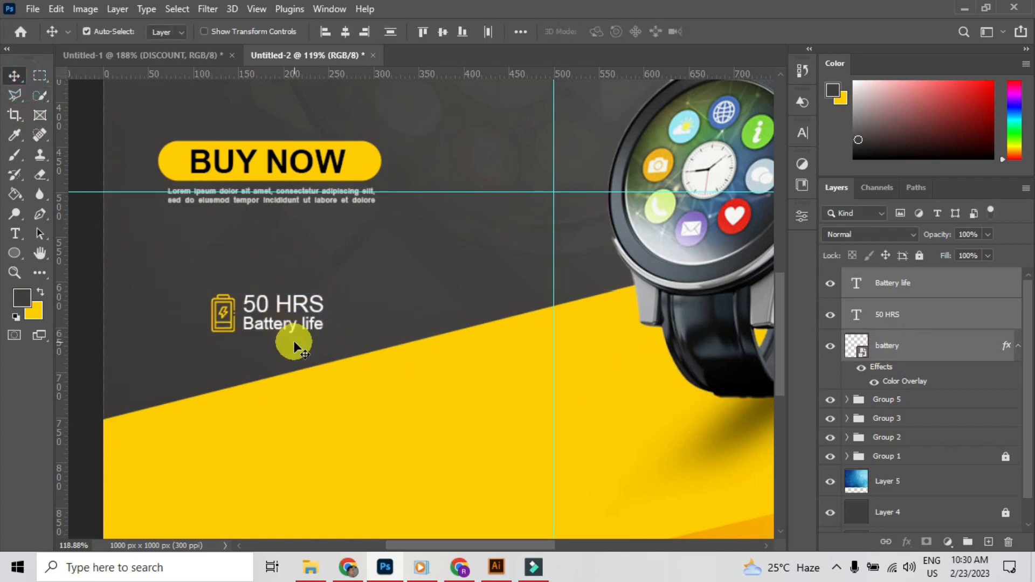
Shrink only the "50 HRS" and "Battery life" texts slightly, keeping the battery icon's size.
{"action": "left_click", "coordinate": [911, 353], "text": "ctrl"}
{"action": "key", "text": "ctrl+t"}
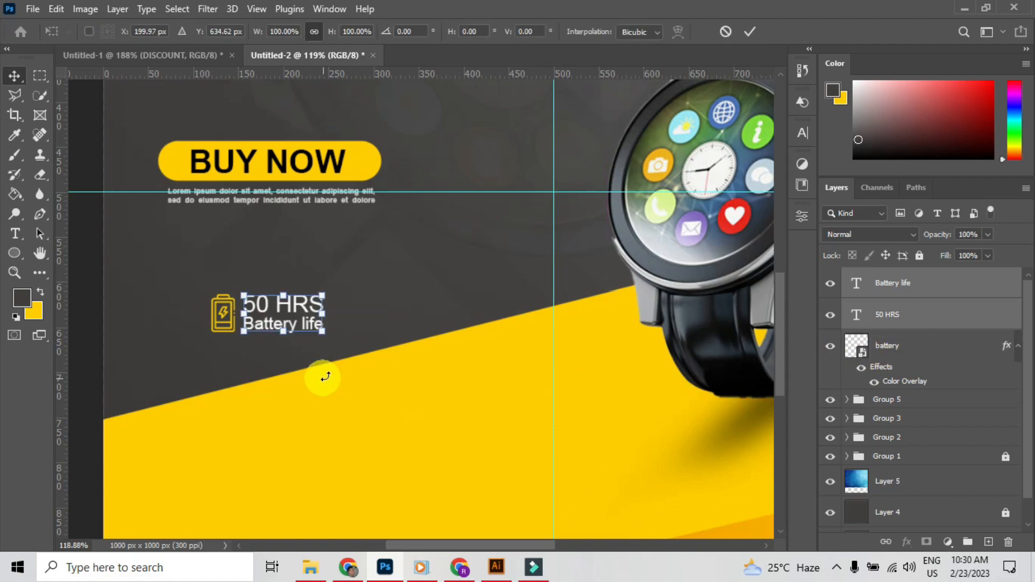
{"action": "left_click_drag", "start_coordinate": [324, 333], "coordinate": [319, 330]}
{"action": "left_click", "coordinate": [15, 76]}
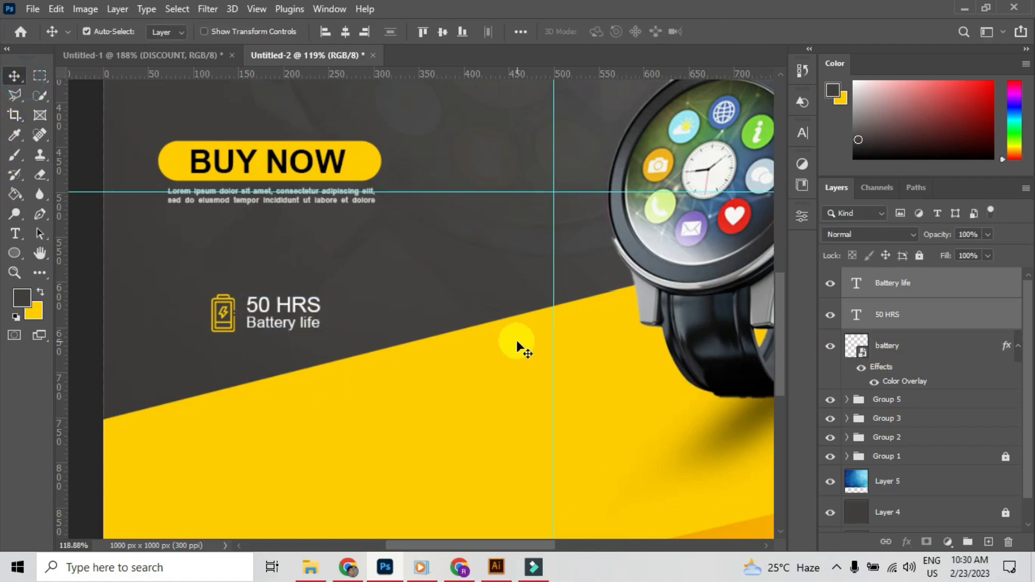
Copy the looped arrow from Illustrator into the Photoshop post, scaling and rotating it to point from the battery text to the watch.
{"action": "scroll", "coordinate": [431, 323], "scroll_direction": "down", "scroll_amount": 4}
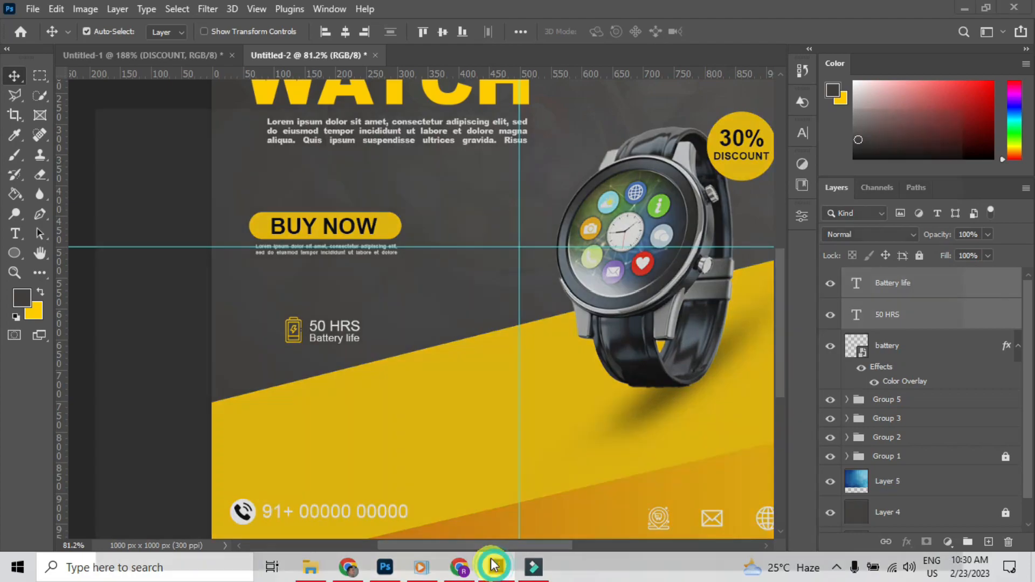
{"action": "left_click", "coordinate": [494, 565]}
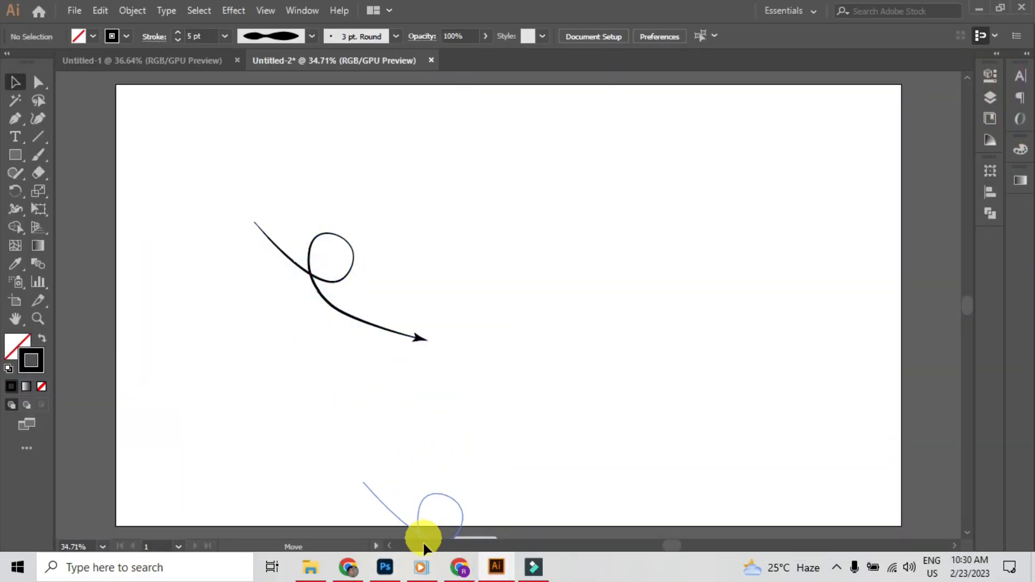
{"action": "left_click", "coordinate": [385, 566]}
{"action": "key", "text": "ctrl+v"}
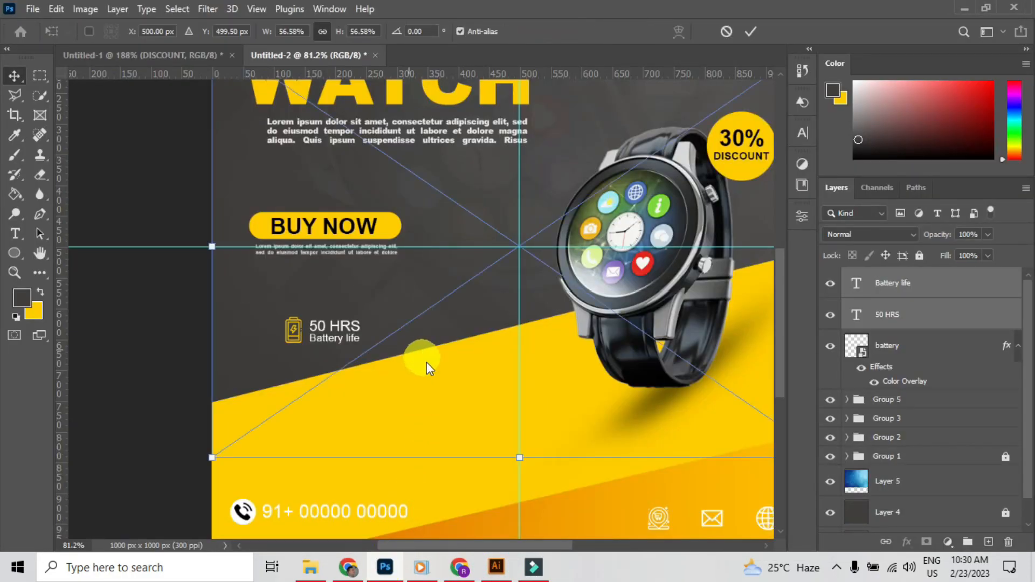
{"action": "left_click_drag", "start_coordinate": [218, 247], "coordinate": [519, 267]}
{"action": "left_click_drag", "start_coordinate": [452, 306], "coordinate": [465, 301]}
{"action": "left_click", "coordinate": [11, 81]}
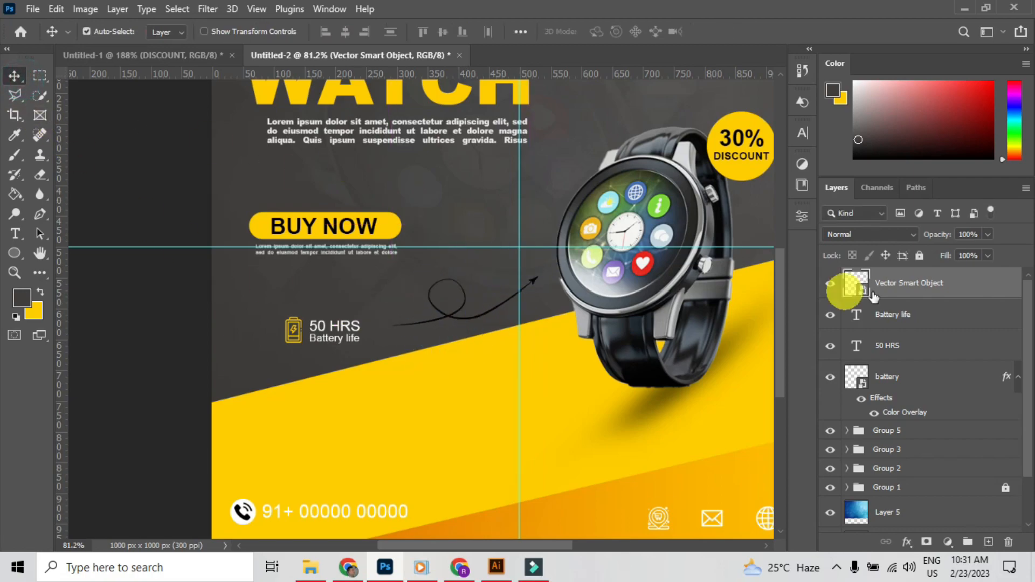
Apply a yellow Color Overlay at 100% opacity to the looped arrow and check it against the whole post.
{"action": "double_click", "coordinate": [959, 286]}
{"action": "left_click", "coordinate": [481, 270]}
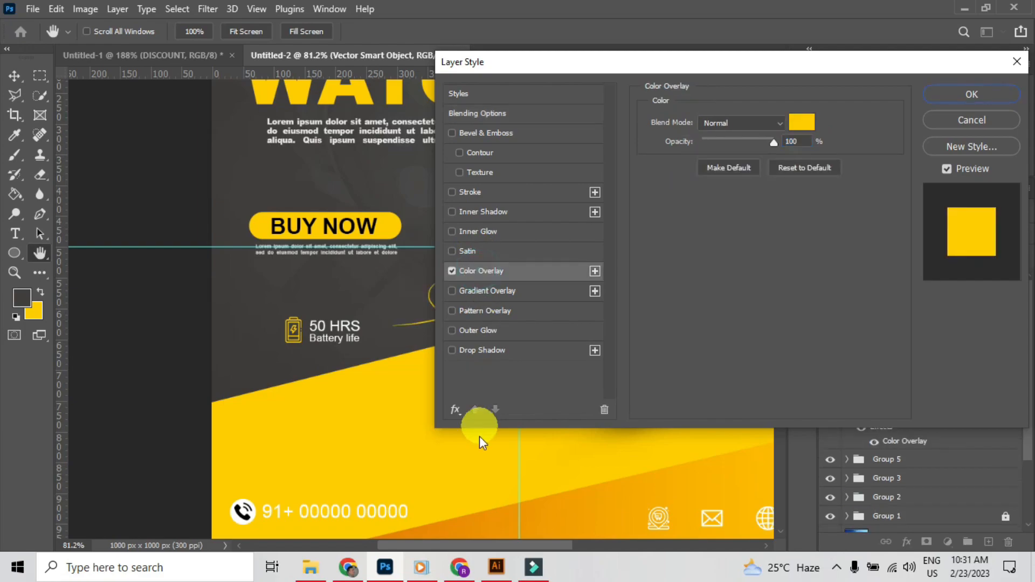
{"action": "left_click_drag", "start_coordinate": [483, 545], "coordinate": [534, 539]}
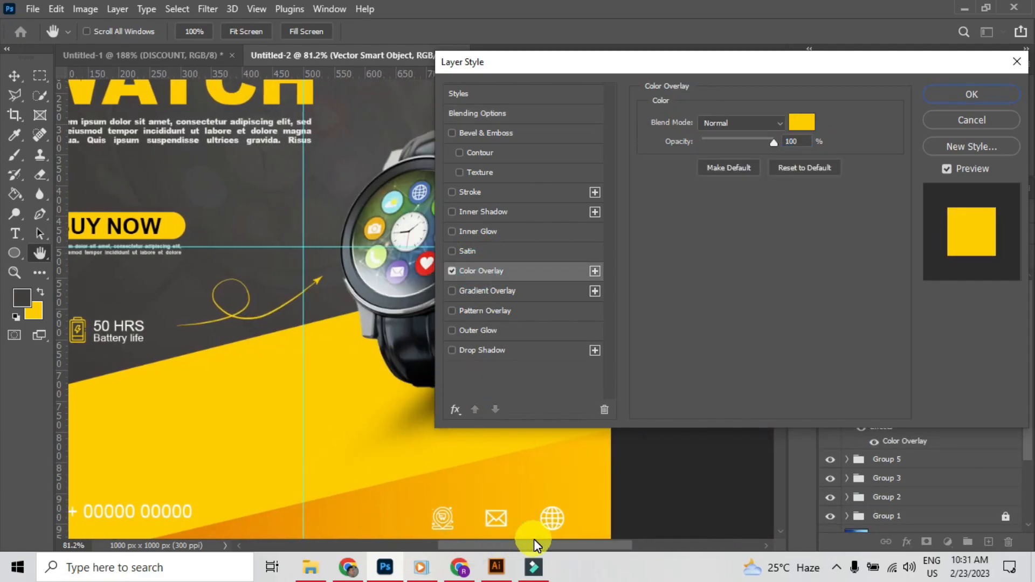
{"action": "left_click", "coordinate": [957, 92]}
{"action": "scroll", "coordinate": [304, 299], "scroll_direction": "down", "scroll_amount": 4}
{"action": "left_click_drag", "start_coordinate": [304, 298], "coordinate": [364, 326]}
{"action": "scroll", "coordinate": [363, 325], "scroll_direction": "up", "scroll_amount": 2}
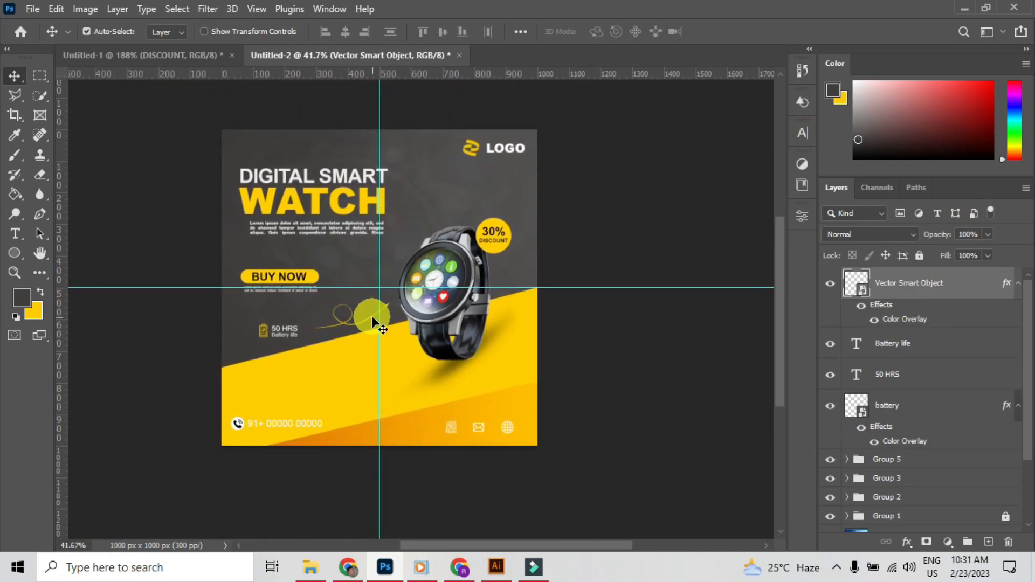